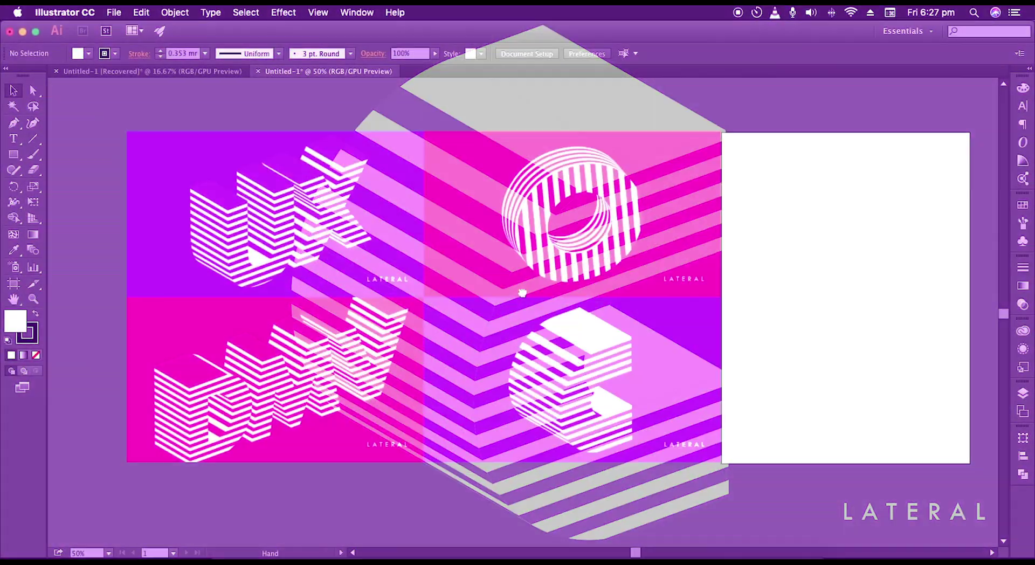
# Step: Examine the finished UK, O, DMV and C striped 3D lettering panels up close and as an overview
pyautogui.moveTo(450, 282); pyautogui.dragTo(632, 350)
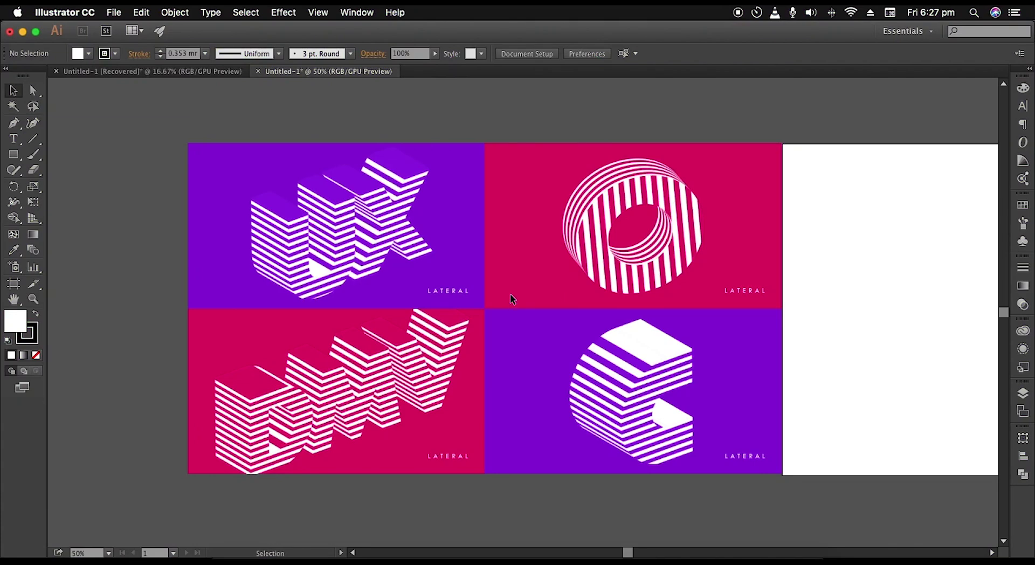
pyautogui.press('super+plus')
pyautogui.press('super+plus')
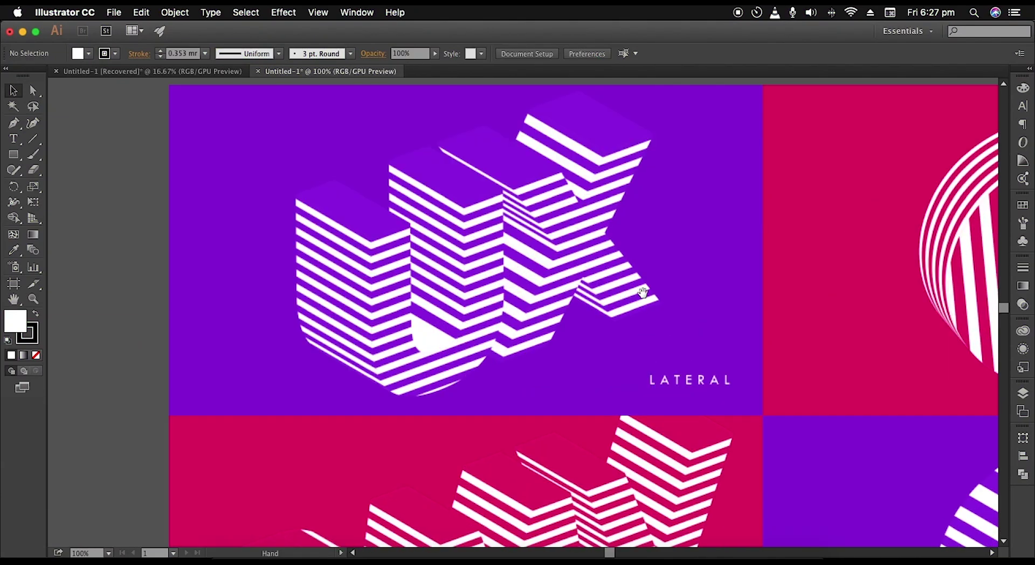
pyautogui.moveTo(642, 292); pyautogui.dragTo(615, 381)
pyautogui.moveTo(474, 345); pyautogui.dragTo(267, 320)
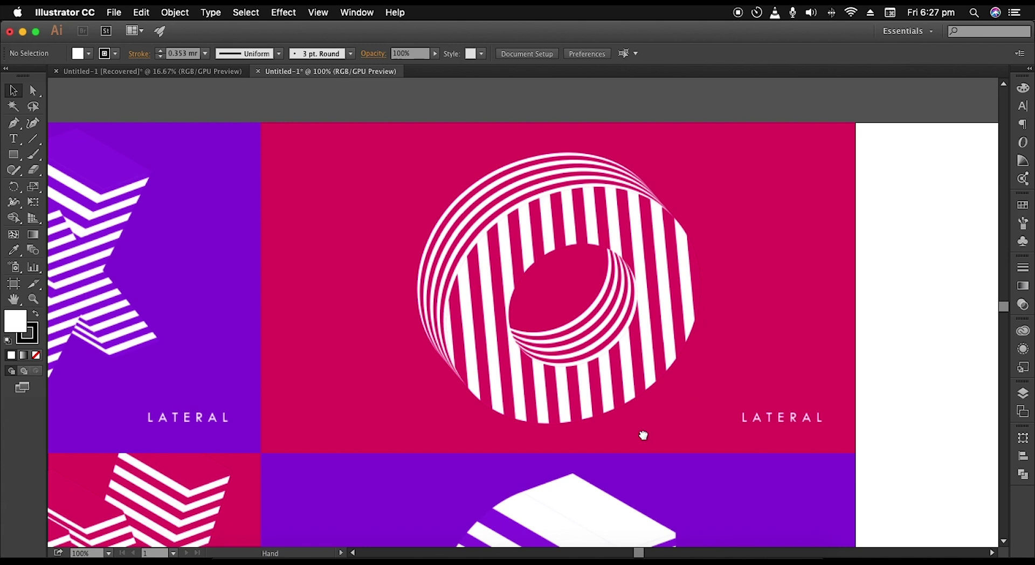
pyautogui.scroll(-10, 643, 434)
pyautogui.moveTo(354, 305); pyautogui.dragTo(747, 351)
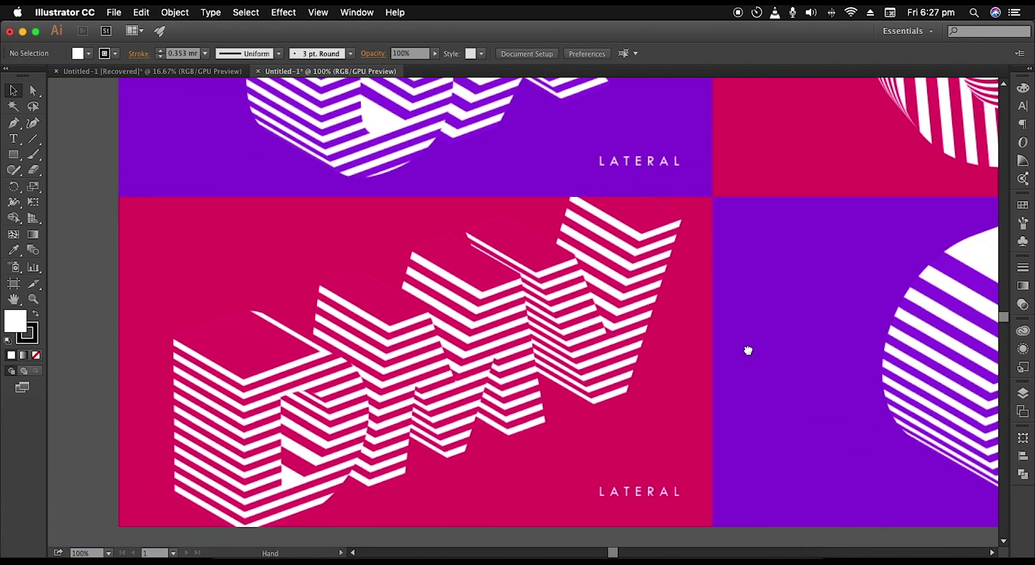
pyautogui.press('super+minus')
pyautogui.press('super+minus')
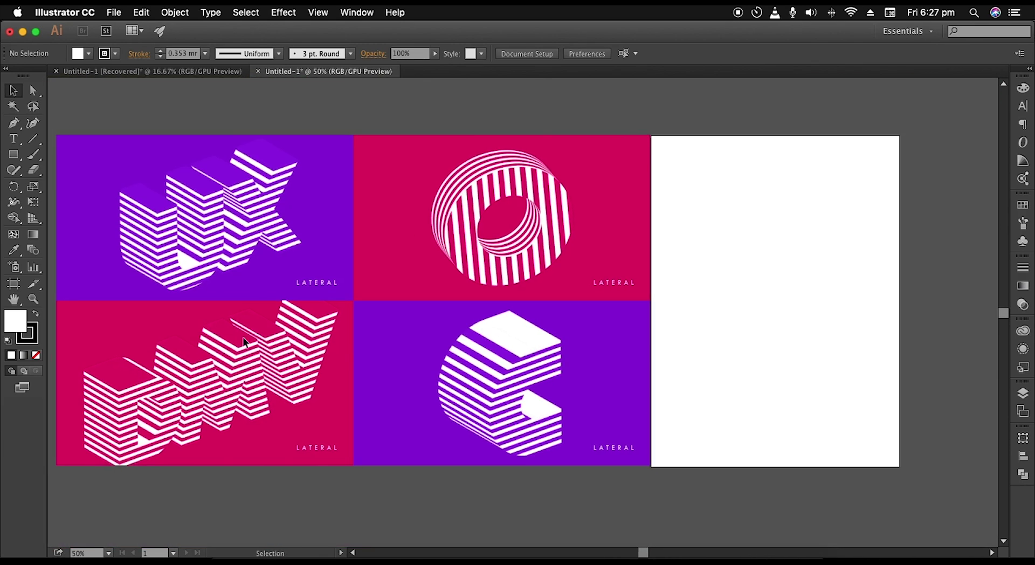
pyautogui.moveTo(472, 338); pyautogui.dragTo(542, 323)
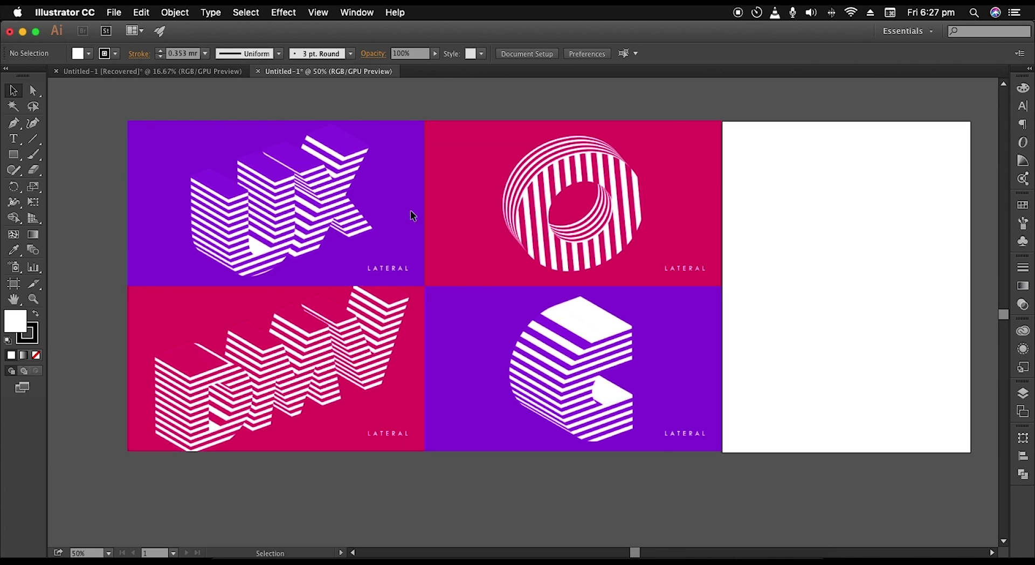
# Step: Switch to the recovered document and examine its flat DMV, C and O designs and the striped rectangle
pyautogui.click(208, 72)
pyautogui.scroll(4, 348, 292)
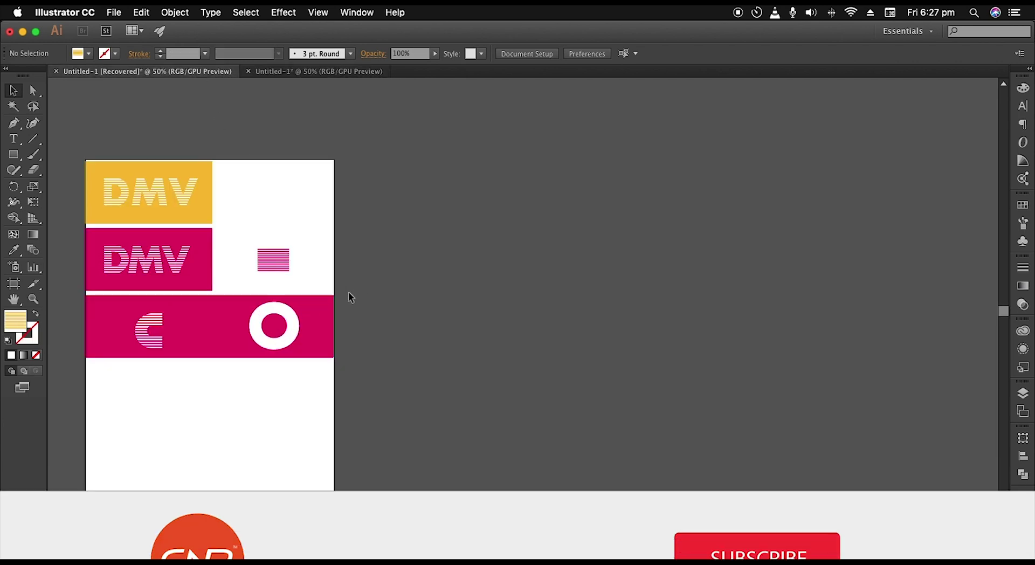
pyautogui.moveTo(303, 272); pyautogui.dragTo(717, 407)
pyautogui.scroll(2, 579, 311)
pyautogui.moveTo(527, 367); pyautogui.dragTo(545, 257)
pyautogui.hscroll(5, 315, 306)
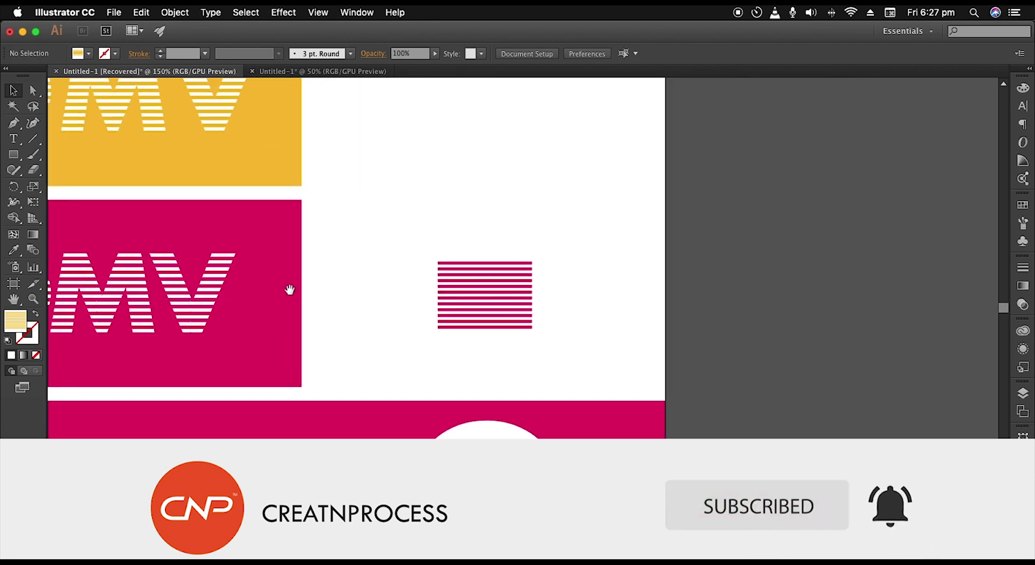
pyautogui.click(493, 303)
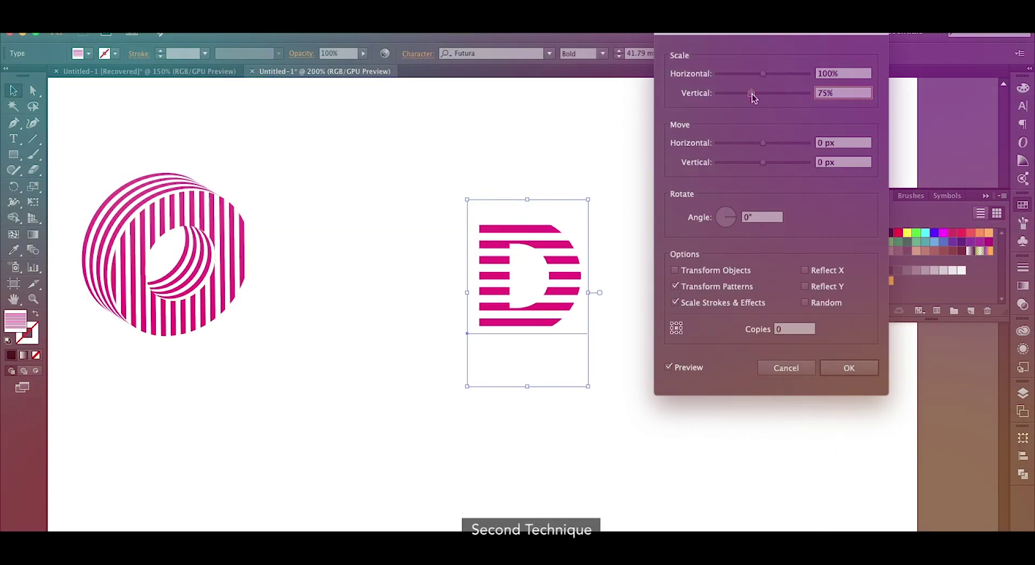
# Step: Reduce the vertical scale of the letter D's stripe pattern and choose a different surface shading for its 3D extrusion
pyautogui.moveTo(751, 92); pyautogui.dragTo(743, 99)
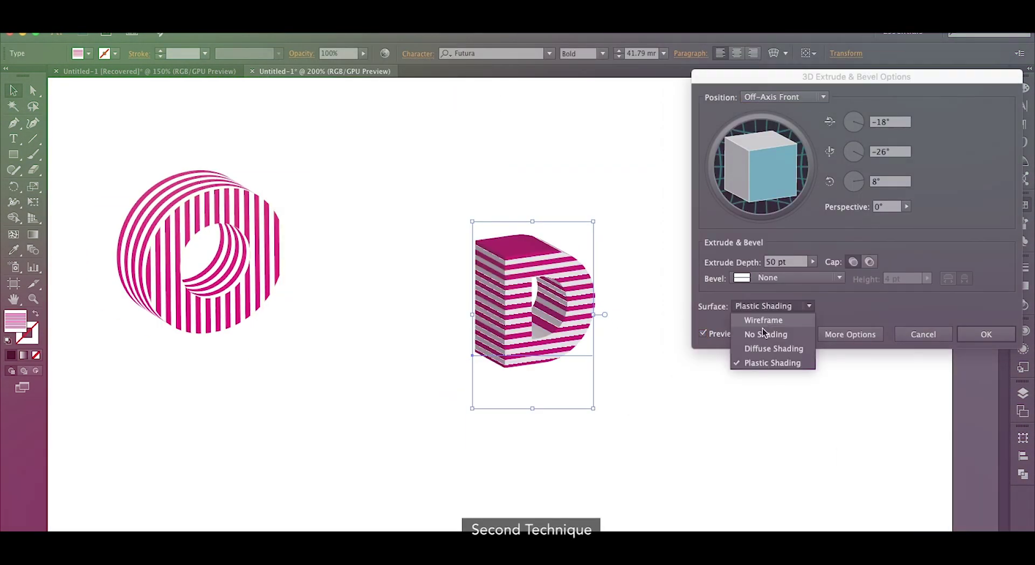
pyautogui.click(762, 349)
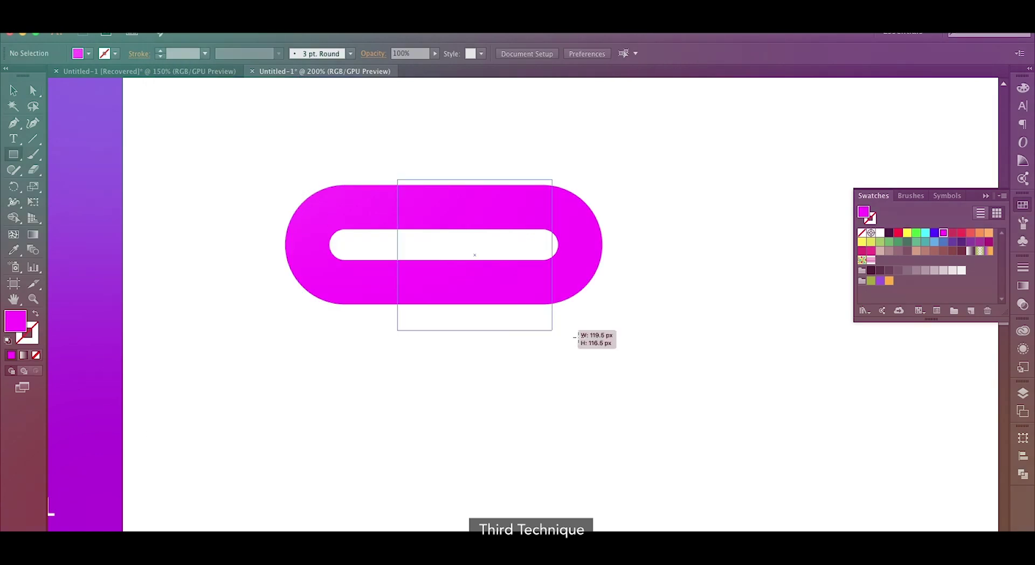
# Step: Draw a rectangle covering the right part of the magenta rounded ring
pyautogui.moveTo(549, 330); pyautogui.dragTo(677, 334)
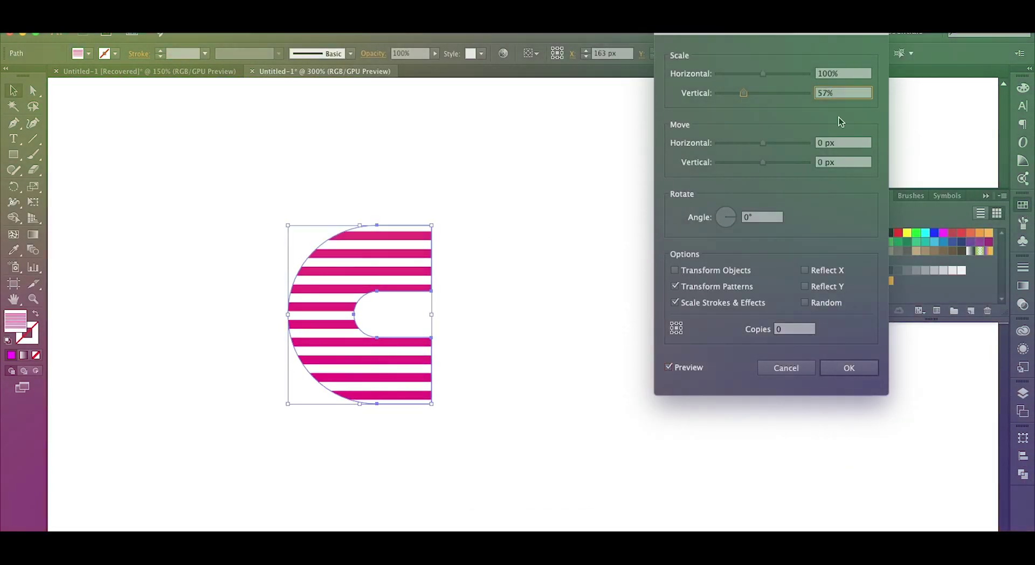
# Step: Apply a 57% vertical scale to the C shape's stripe pattern and open the 3D Extrude & Bevel effect for it
pyautogui.click(848, 368)
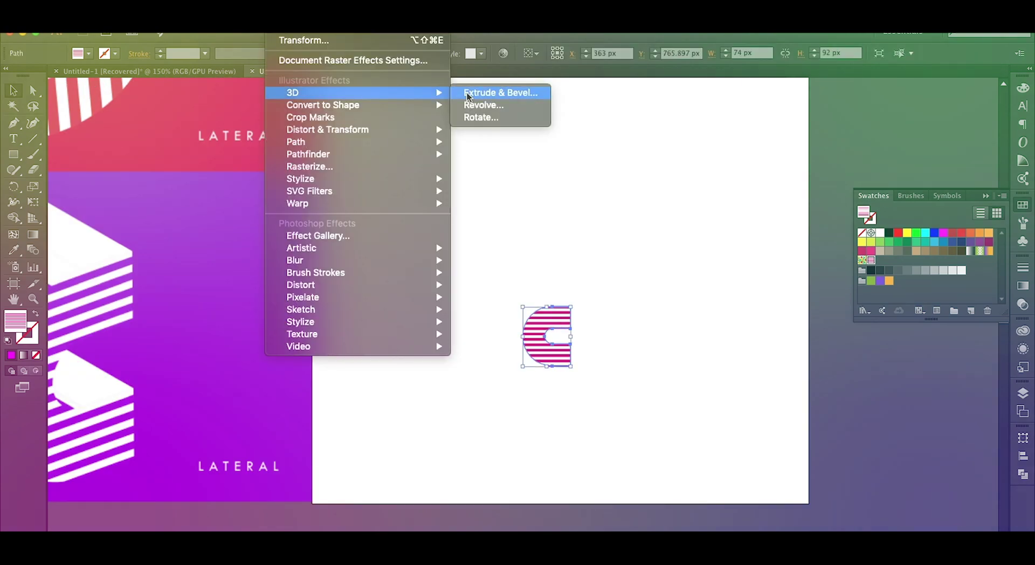
pyautogui.click(474, 92)
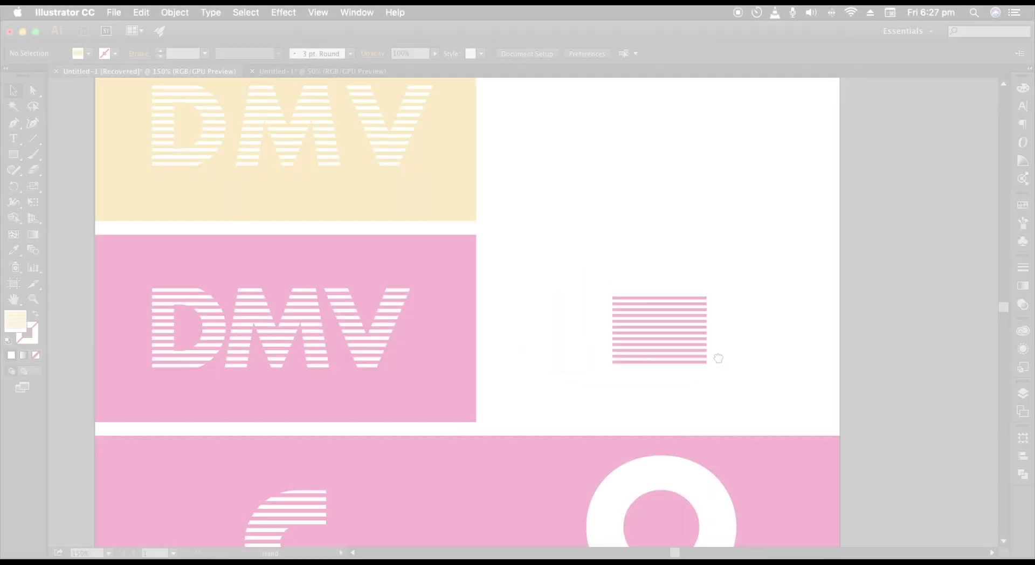
# Step: Select the striped rectangle beside the lower DMV design to inspect it
pyautogui.scroll(-3, 542, 265)
pyautogui.hscroll(5, 394, 294)
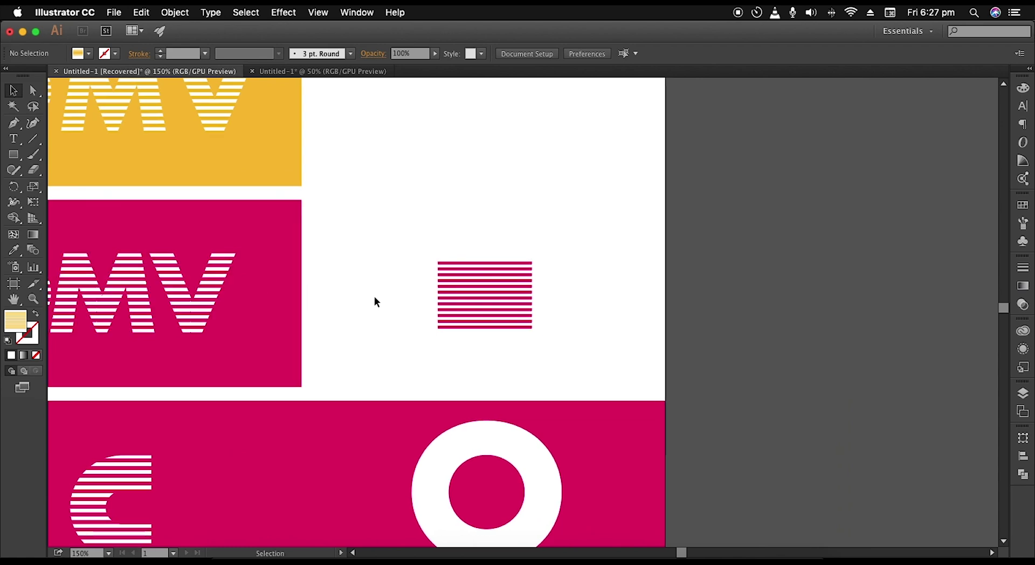
pyautogui.click(496, 304)
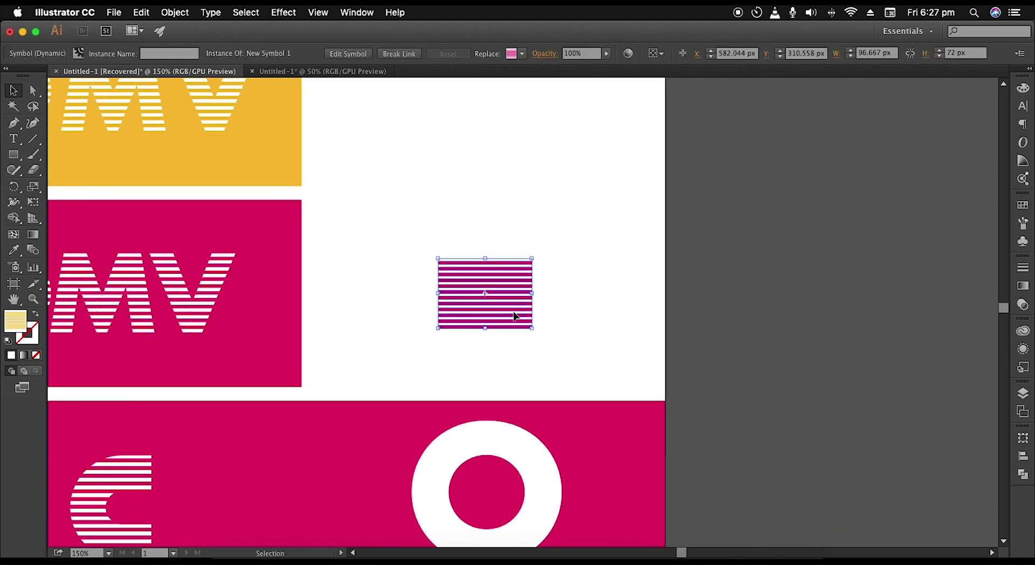
# Step: Draw a thin horizontal rectangle about 339 px wide and 8 px high on the blank artboard of the Untitled-1 document
pyautogui.click(327, 75)
pyautogui.moveTo(674, 254); pyautogui.dragTo(429, 285)
pyautogui.press('super+equal')
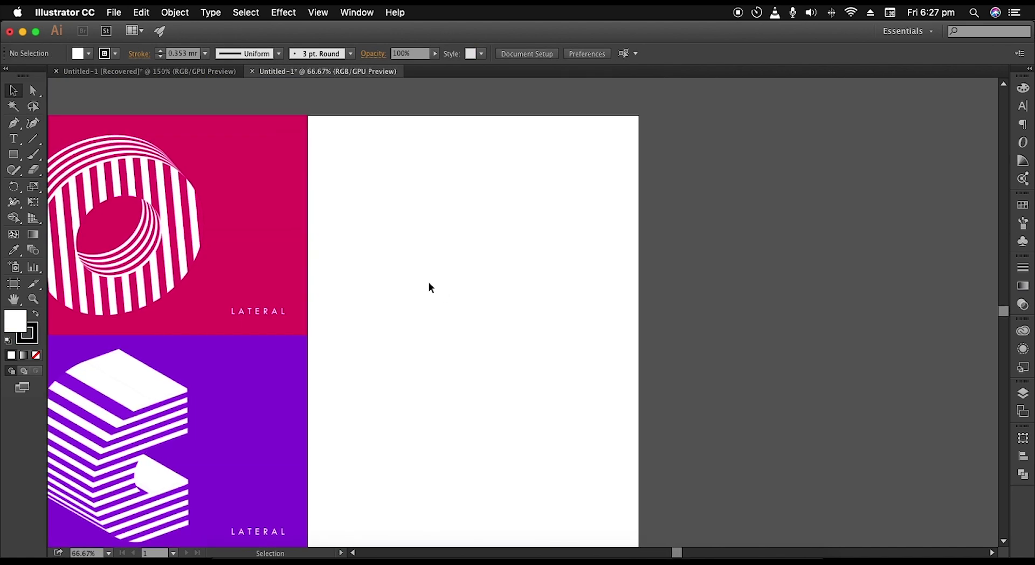
pyautogui.scroll(2, 426, 270)
pyautogui.scroll(3, 304, 286)
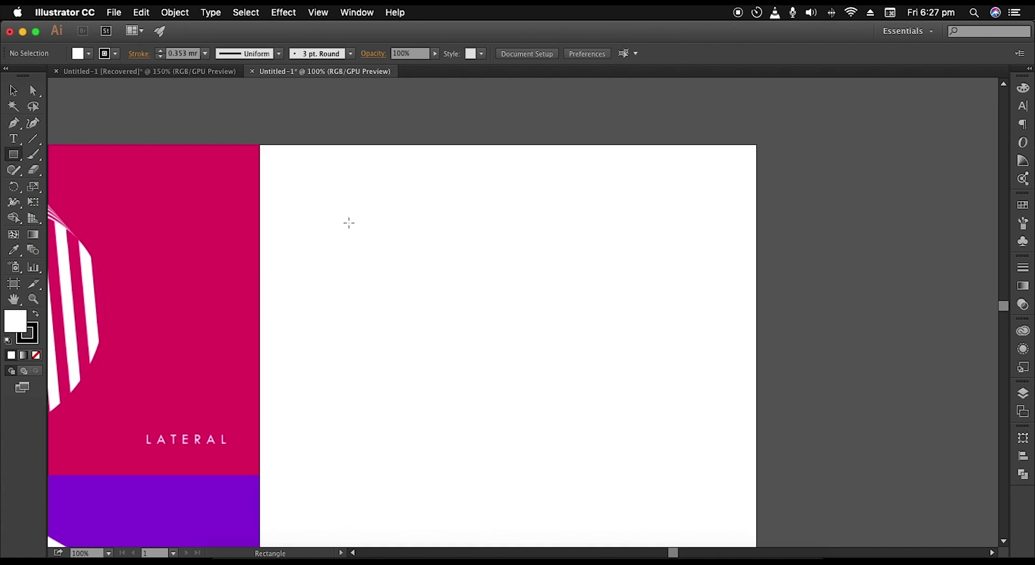
pyautogui.scroll(1, 349, 222)
pyautogui.moveTo(352, 221); pyautogui.dragTo(679, 227)
# Step: Fill the thin strip with the crimson e40069 sampled from the O panel's background, with no stroke
pyautogui.press('i')
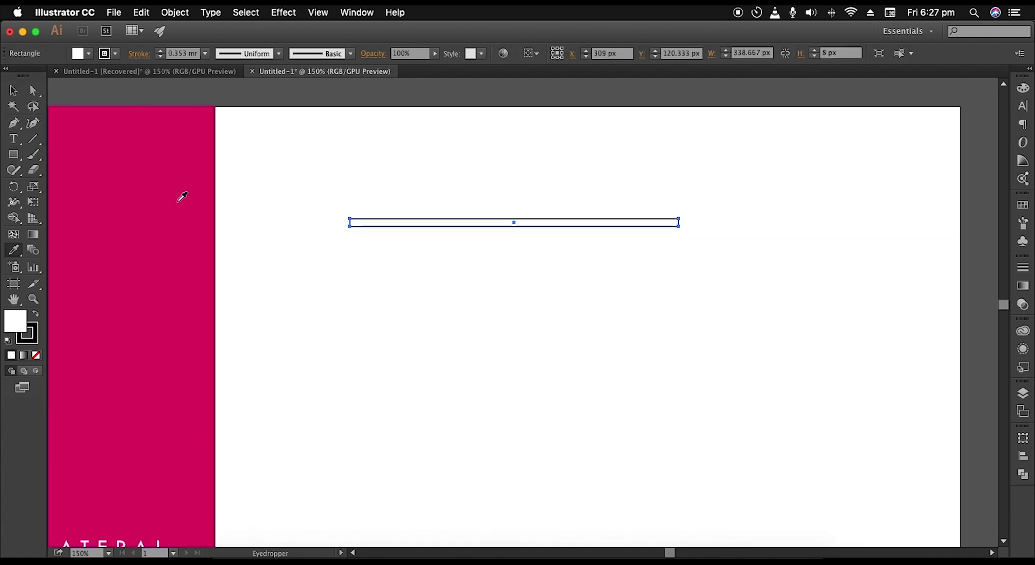
pyautogui.click(186, 206)
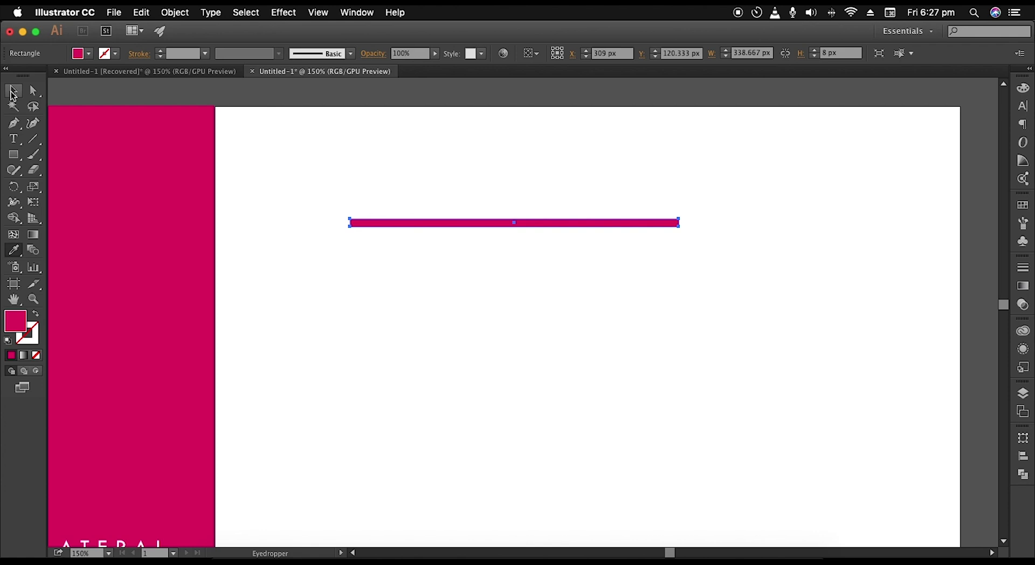
pyautogui.click(13, 93)
pyautogui.doubleClick(15, 323)
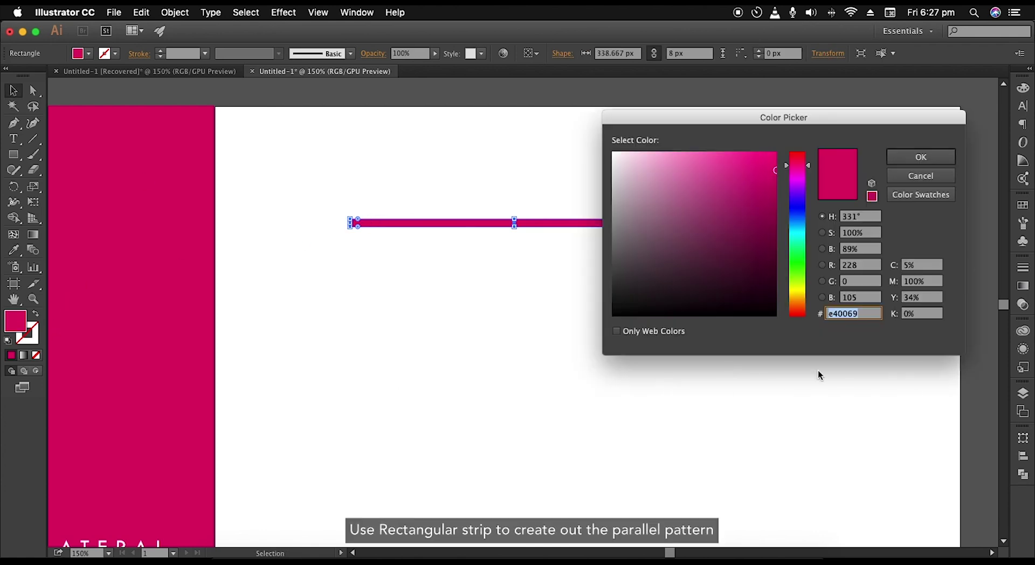
pyautogui.click(908, 156)
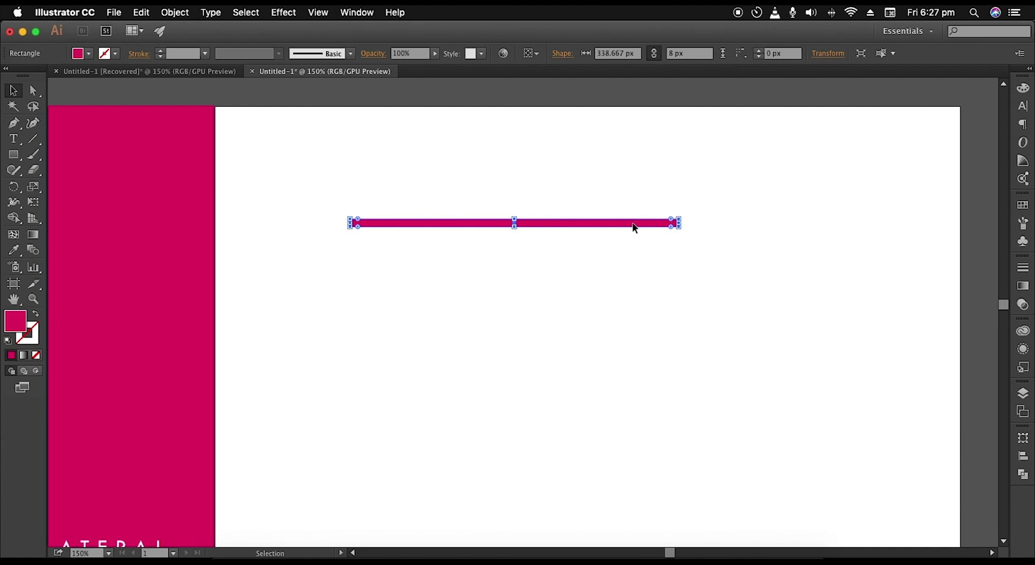
# Step: Duplicate the crimson strip directly beneath itself and recolour the copy with white sampled from the artboard
pyautogui.moveTo(634, 227); pyautogui.dragTo(633, 233)
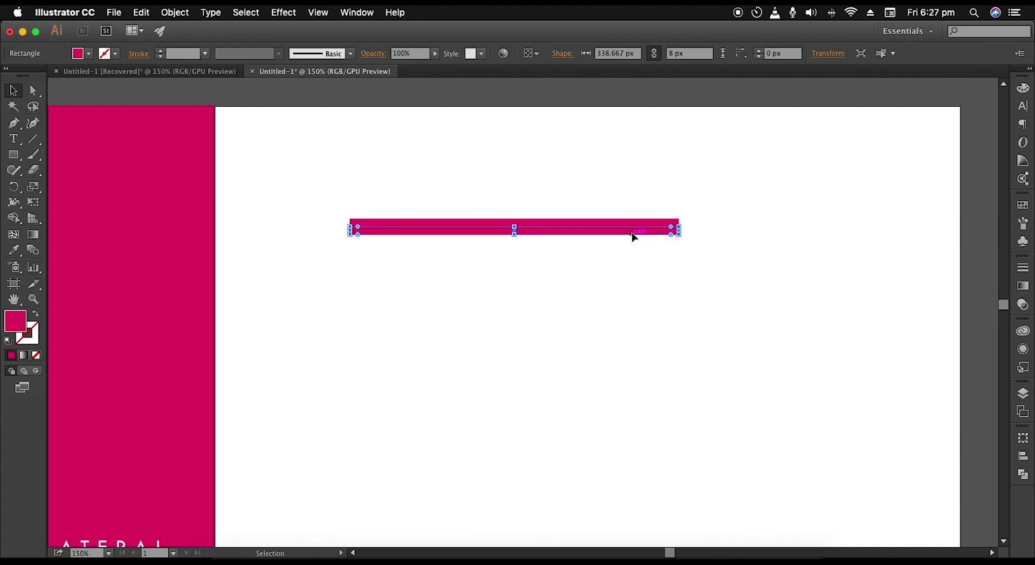
pyautogui.press('i')
pyautogui.click(701, 168)
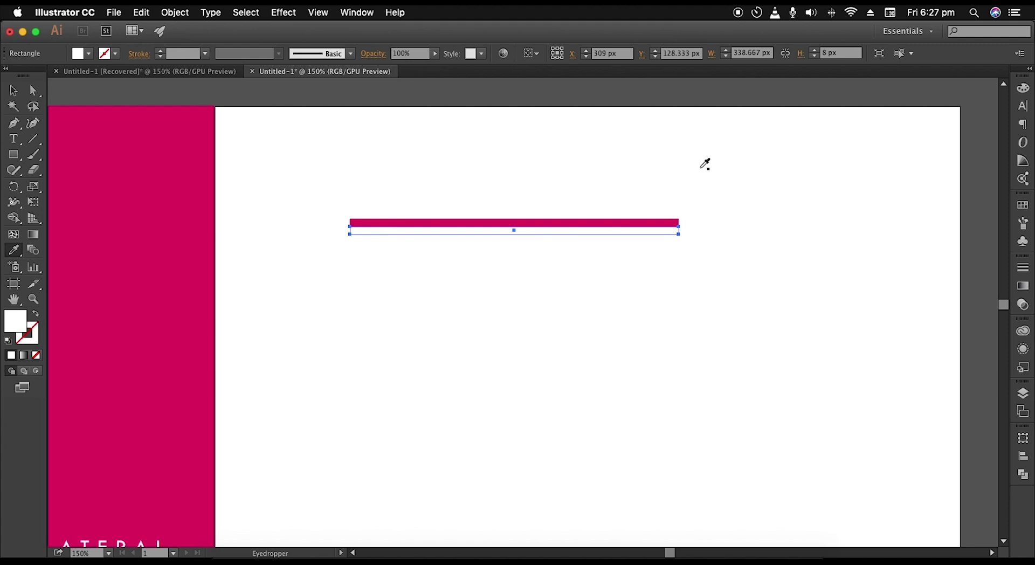
pyautogui.press('v')
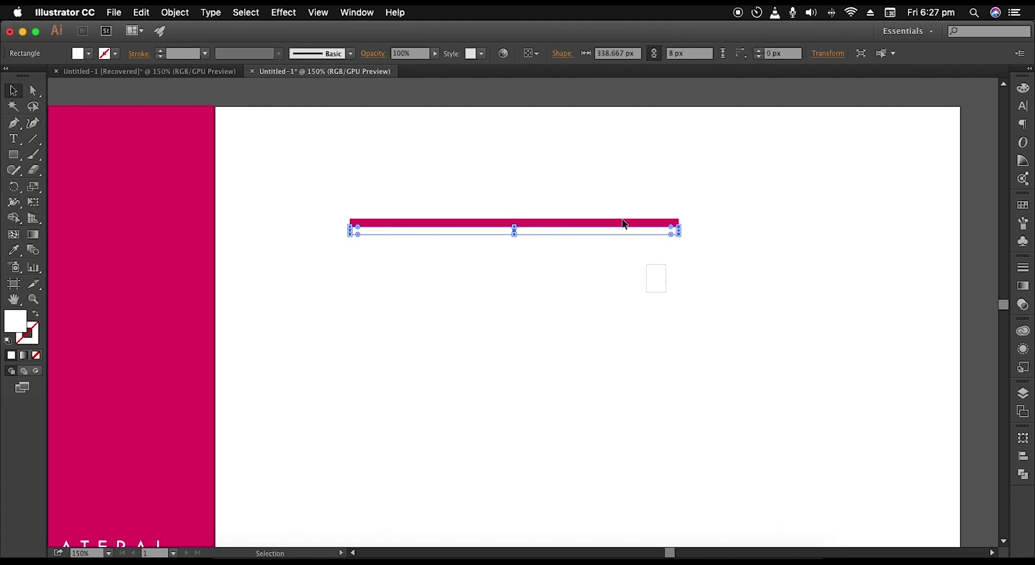
# Step: Copy the crimson and white strip pair directly below itself and repeat the duplication to build a block of 14 crimson stripes
pyautogui.keyDown('shift'); pyautogui.click(600, 220); pyautogui.keyUp('shift')
pyautogui.moveTo(602, 225); pyautogui.dragTo(621, 242)
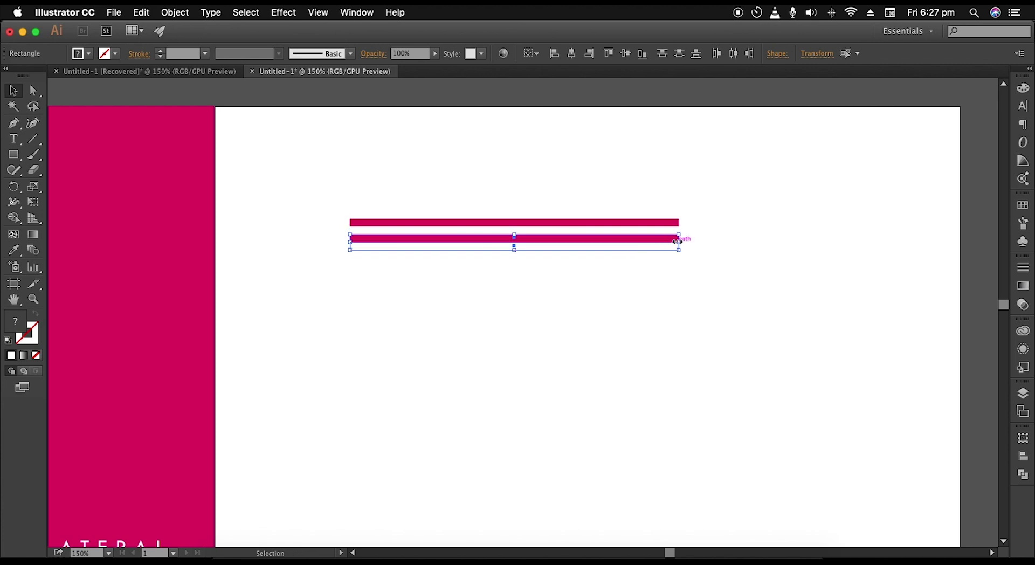
pyautogui.press('super+d')
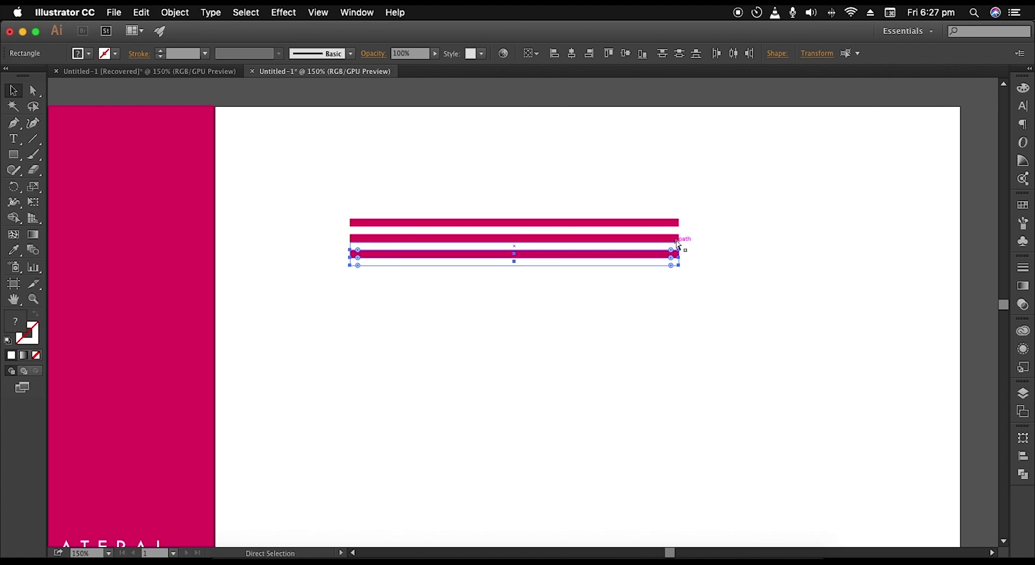
pyautogui.press('super+d')
pyautogui.press('super+d')
pyautogui.press('super+d')
pyautogui.press('super+d')
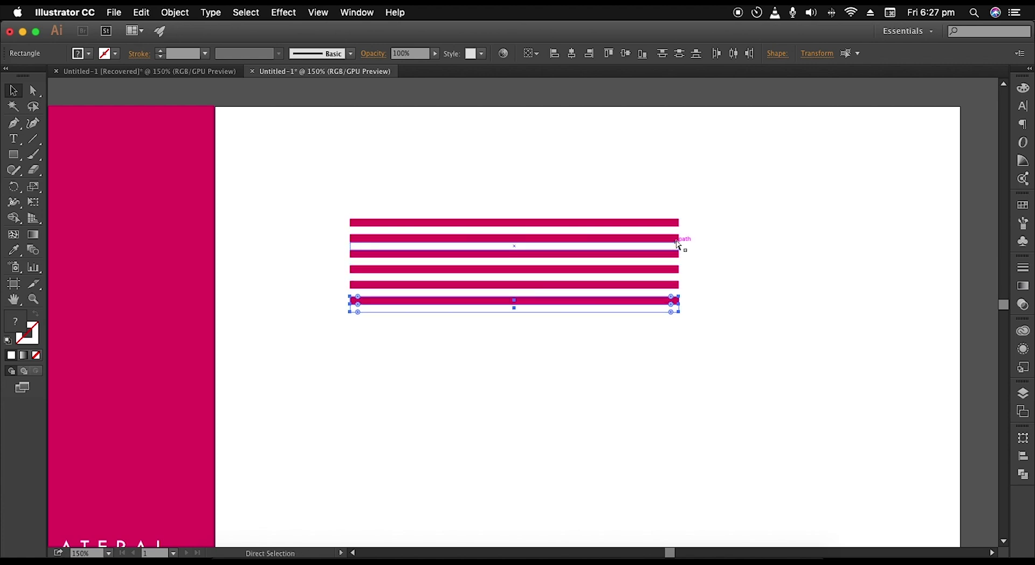
pyautogui.press('super+d')
pyautogui.press('super+d')
pyautogui.press('super+d')
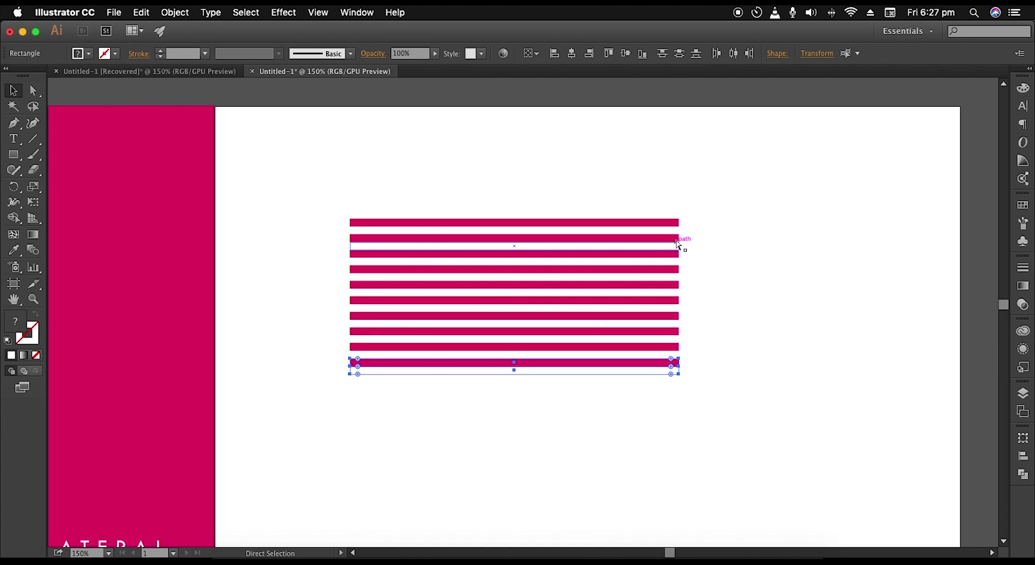
pyautogui.press('super+d')
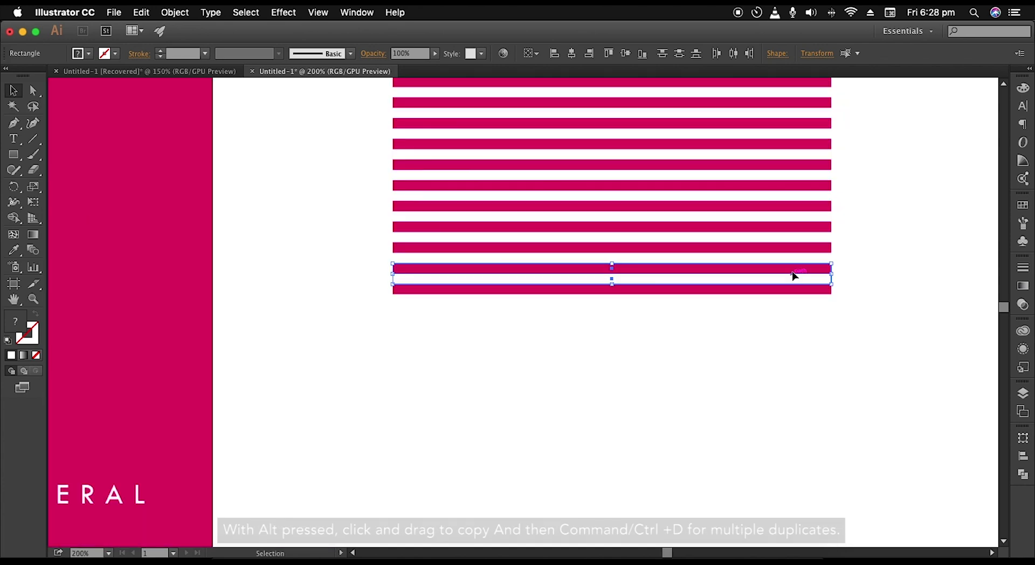
pyautogui.moveTo(797, 291); pyautogui.dragTo(800, 312)
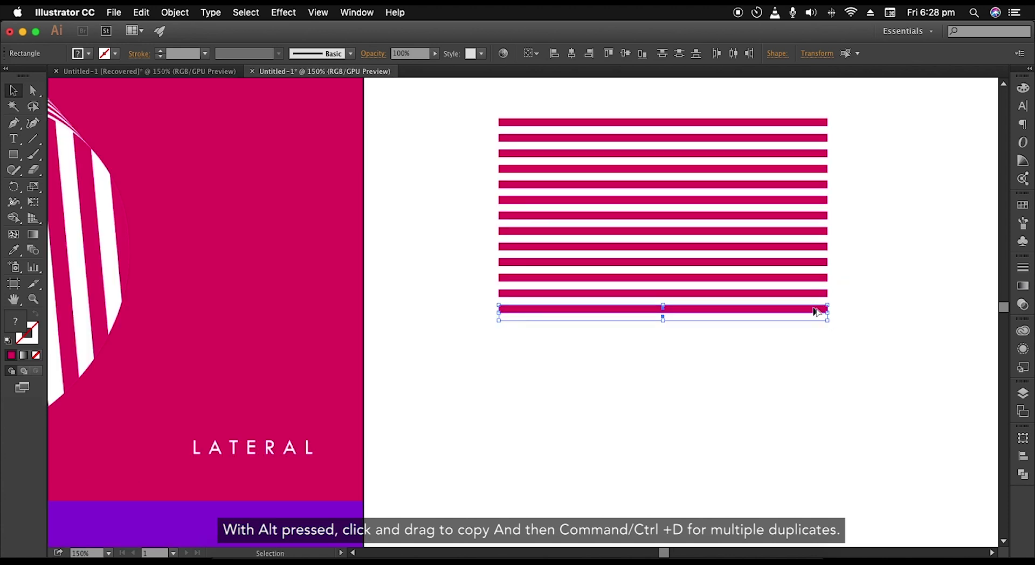
pyautogui.press('super+d')
pyautogui.click(868, 291)
pyautogui.hscroll(3, 829, 339)
pyautogui.scroll(1, 830, 340)
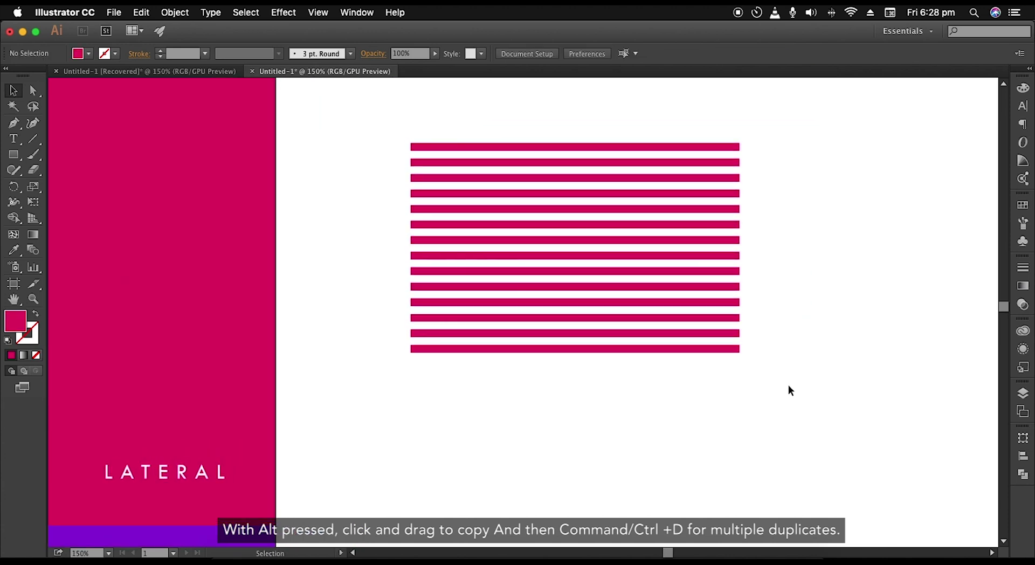
# Step: Select the whole crimson and white stripe block and save it as a dynamic symbol named New Symbol
pyautogui.moveTo(785, 390); pyautogui.dragTo(697, 111)
pyautogui.scroll(-2, 672, 159)
pyautogui.hscroll(3, 612, 223)
pyautogui.scroll(1, 613, 223)
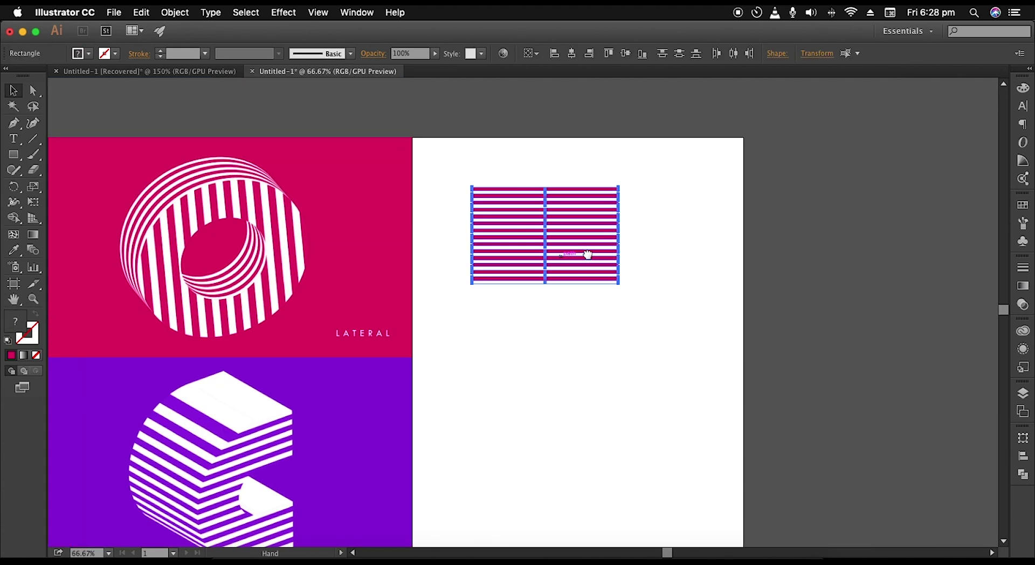
pyautogui.click(1021, 246)
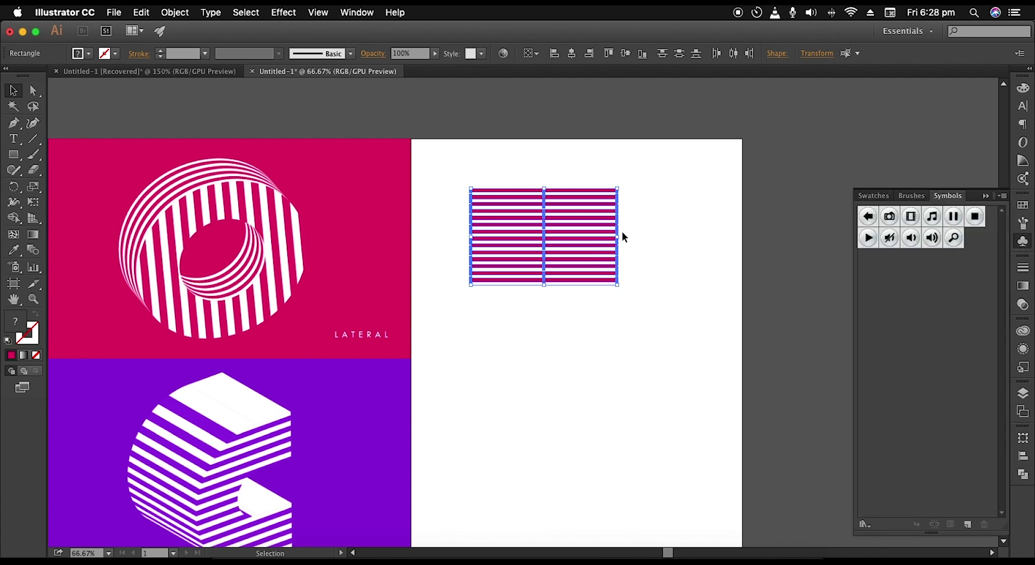
pyautogui.moveTo(573, 230); pyautogui.dragTo(896, 310)
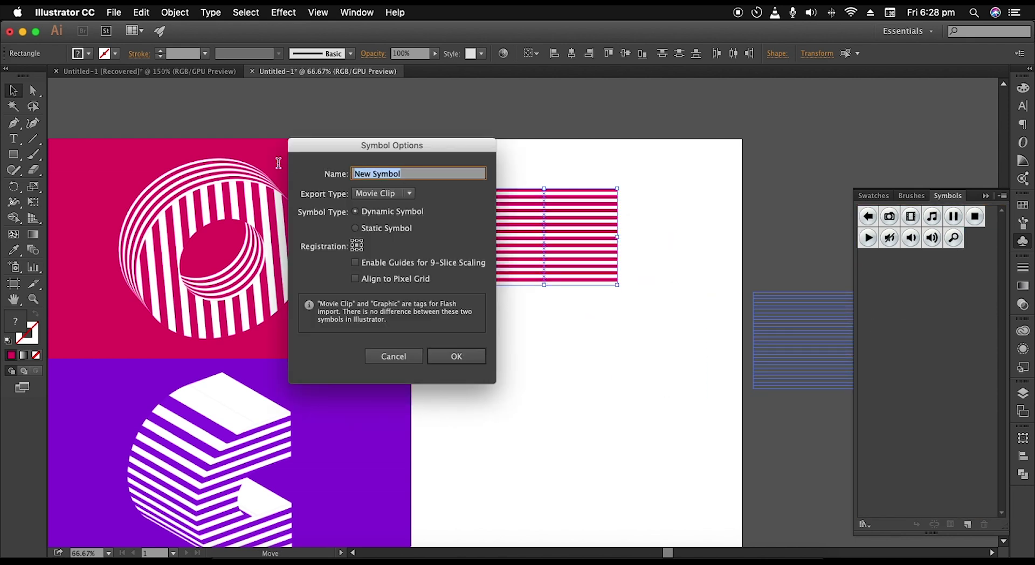
pyautogui.click(433, 359)
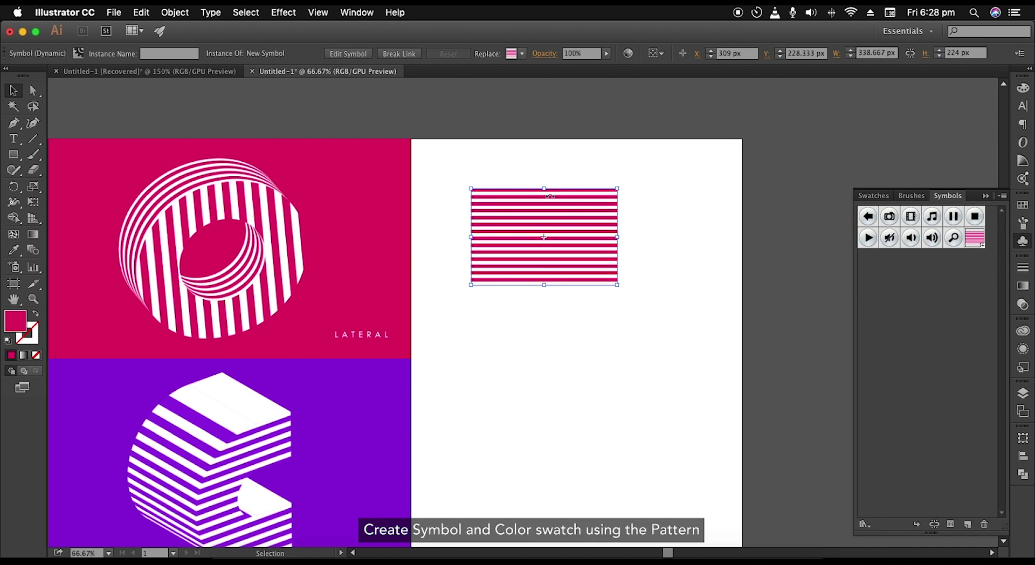
# Step: Add the stripe block to the swatches as a pattern and delete the original from the artboard
pyautogui.click(1023, 204)
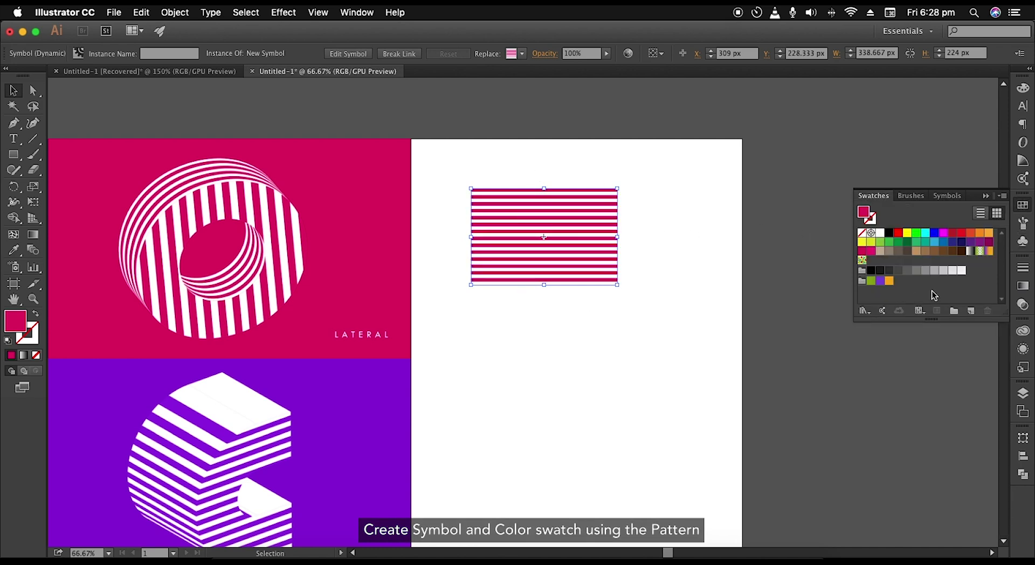
pyautogui.moveTo(603, 232); pyautogui.dragTo(921, 262)
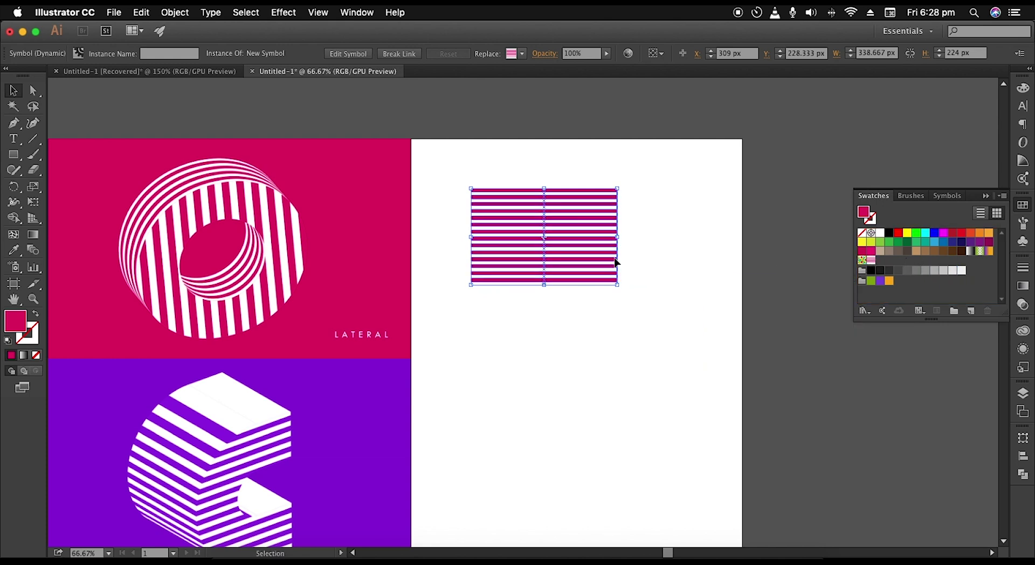
pyautogui.press('Delete')
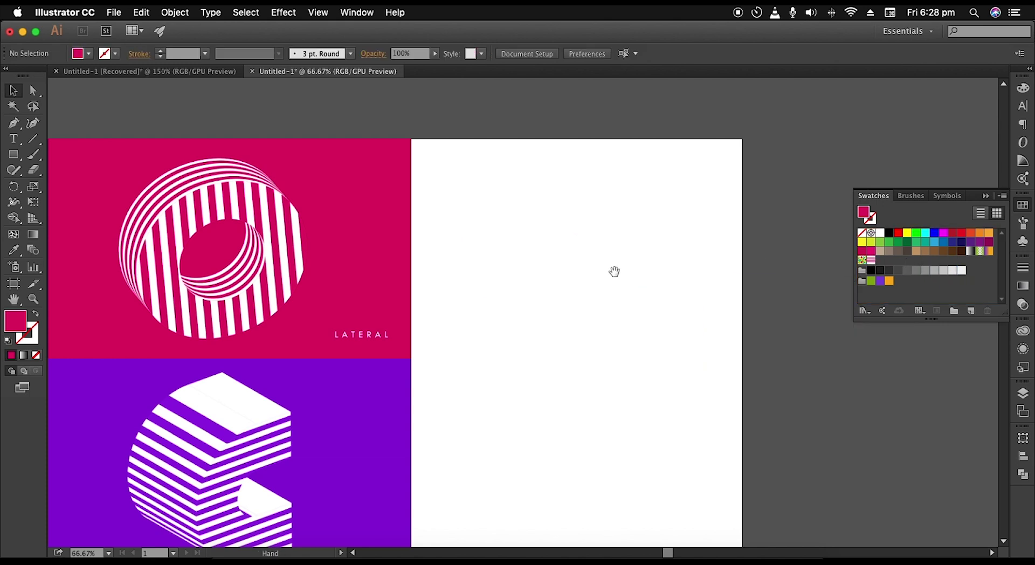
# Step: Place a letter O as text on the blank artboard and enlarge it to a font size of about 51.86 mm
pyautogui.moveTo(614, 271); pyautogui.dragTo(523, 253)
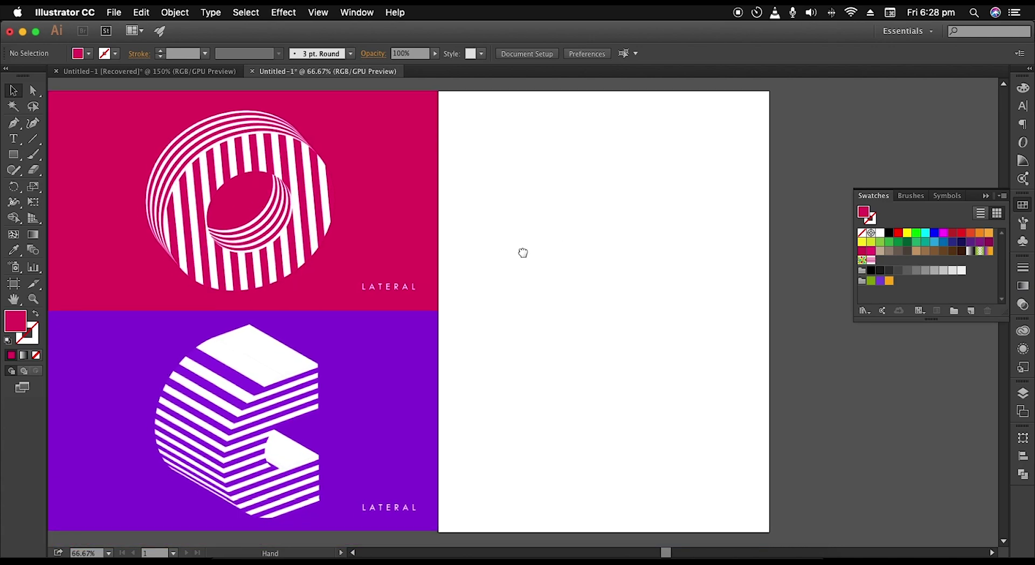
pyautogui.hscroll(-10, 523, 253)
pyautogui.scroll(2, 538, 290)
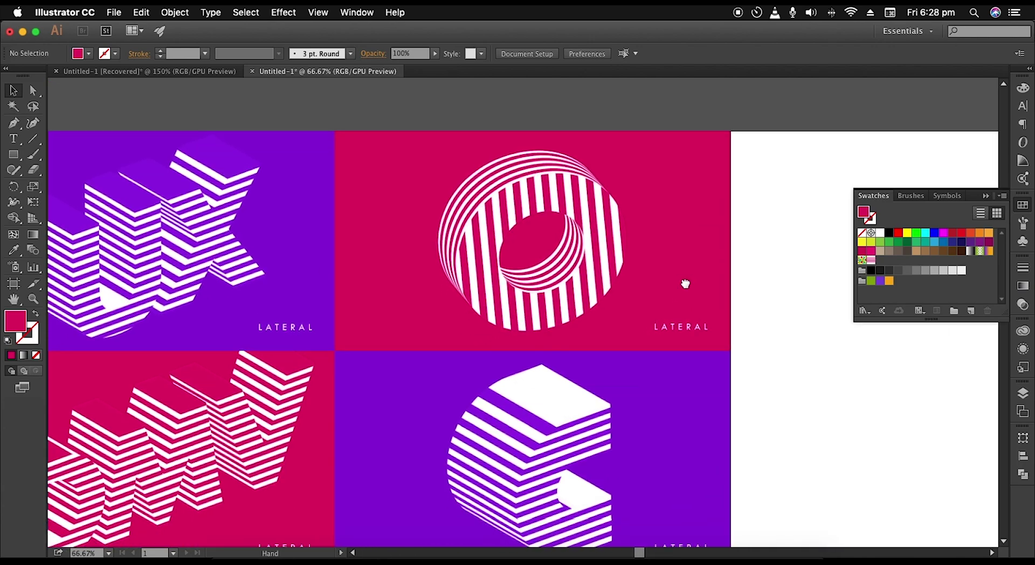
pyautogui.hscroll(8, 658, 284)
pyautogui.scroll(-1, 658, 284)
pyautogui.hscroll(2, 640, 286)
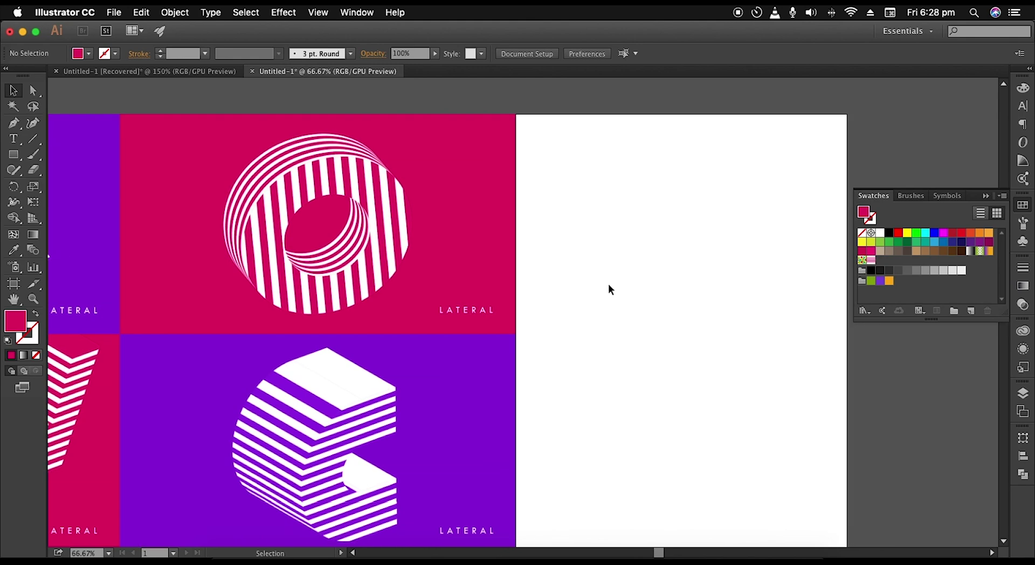
pyautogui.press('t')
pyautogui.click(613, 225)
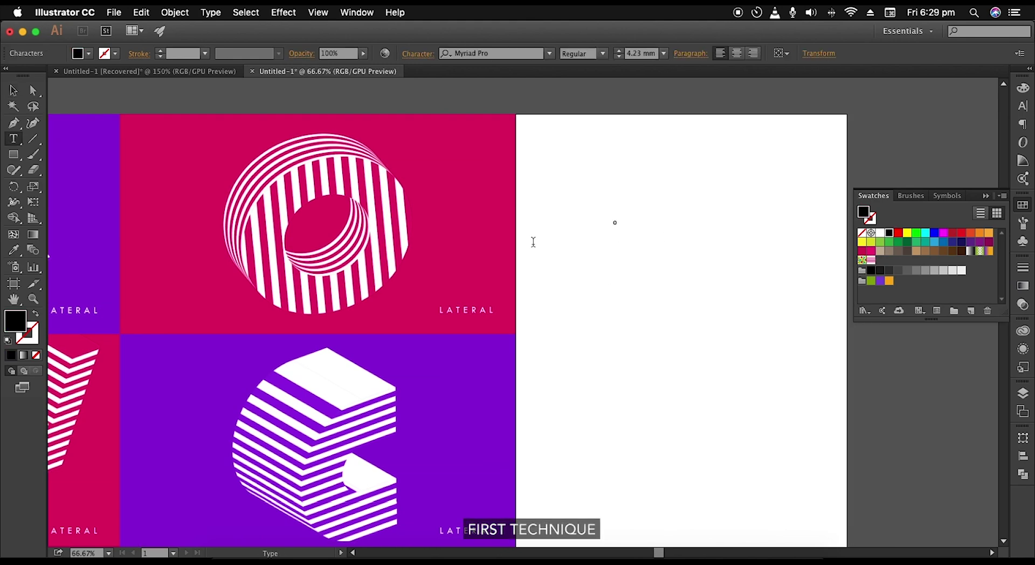
pyautogui.press('Escape')
pyautogui.moveTo(619, 226); pyautogui.dragTo(801, 338)
pyautogui.moveTo(666, 275); pyautogui.dragTo(686, 242)
pyautogui.moveTo(743, 237); pyautogui.dragTo(695, 285)
pyautogui.scroll(2, 660, 274)
# Step: Change the O's font to Futura Bold and fill the letter with yellow
pyautogui.click(490, 52)
pyautogui.write('futu')
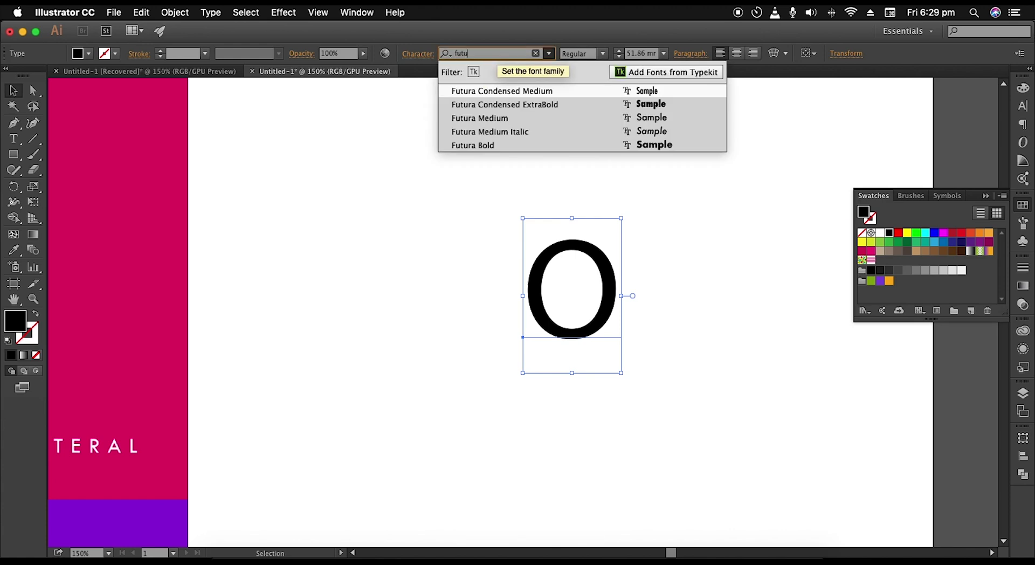
pyautogui.click(472, 145)
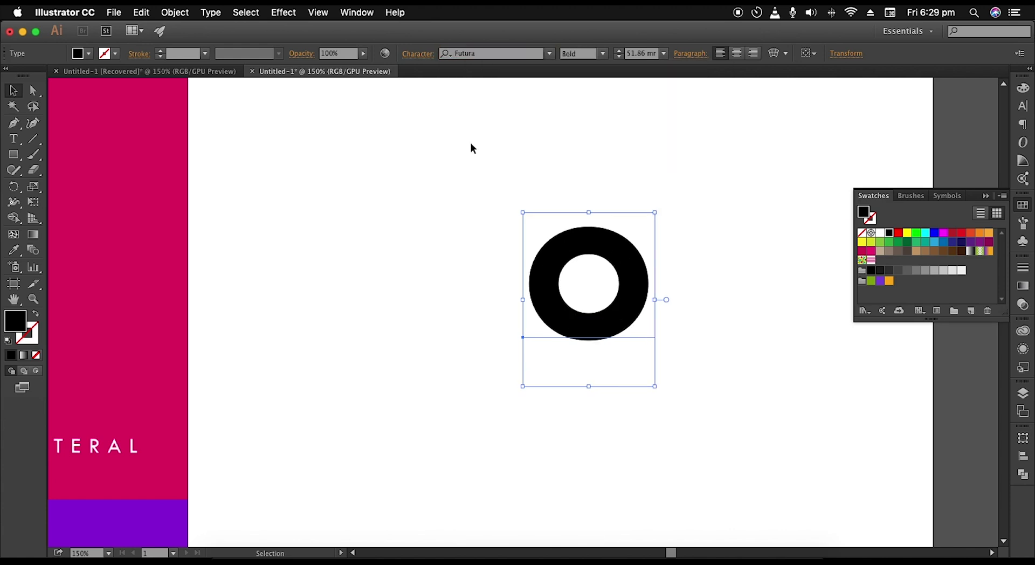
pyautogui.click(506, 231)
pyautogui.press('super+minus')
pyautogui.click(611, 272)
pyautogui.press('super+equal')
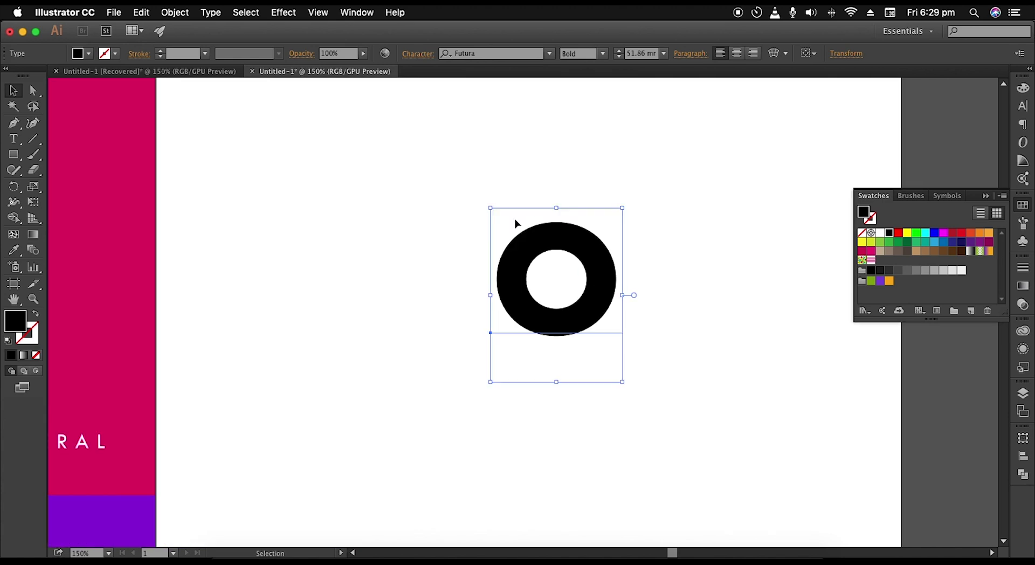
pyautogui.click(907, 235)
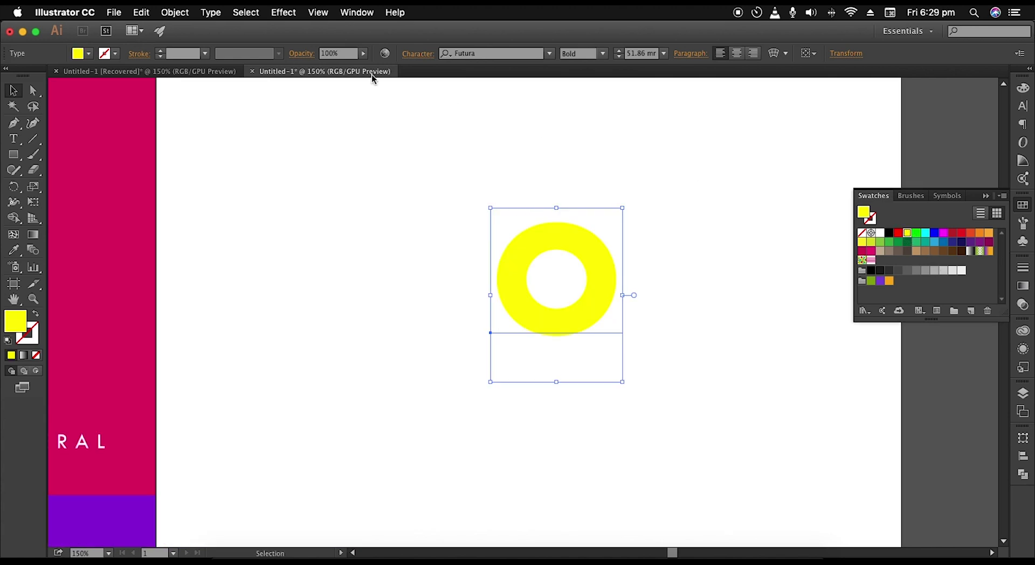
# Step: Apply a 3D Extrude & Bevel effect to the O with the preview on and the surface set to No Shading
pyautogui.click(293, 18)
pyautogui.moveTo(345, 92)
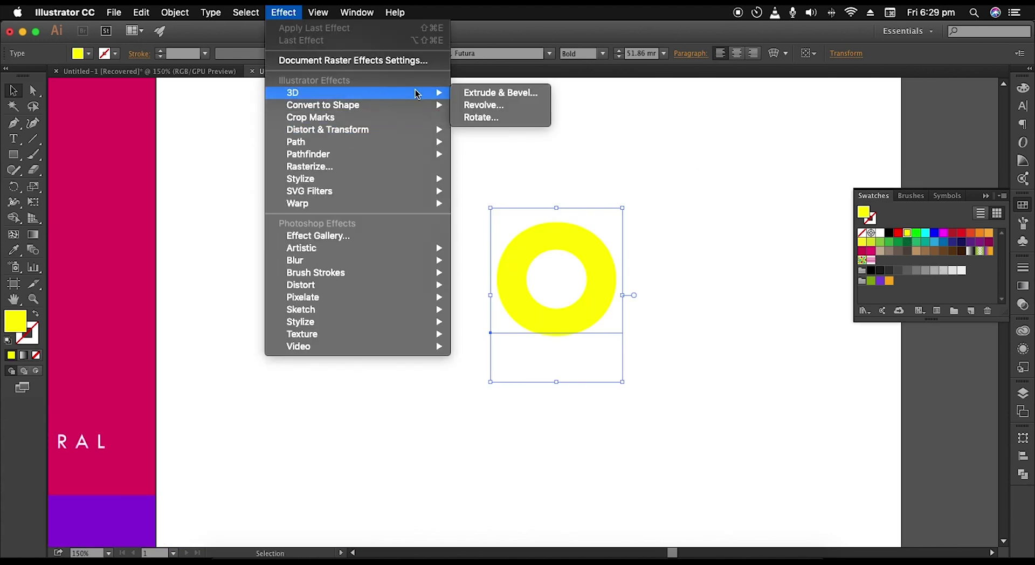
pyautogui.click(485, 93)
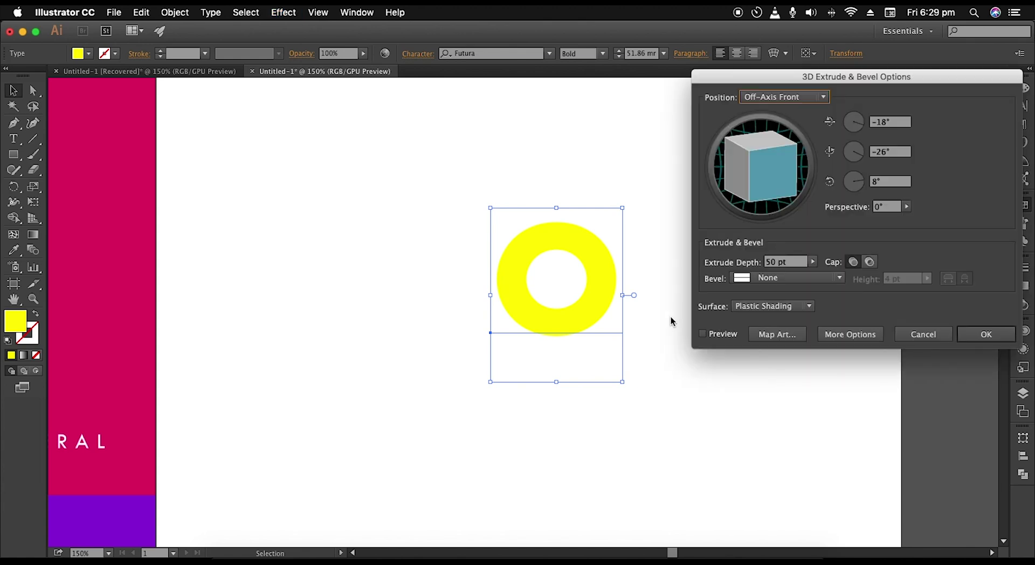
pyautogui.click(702, 333)
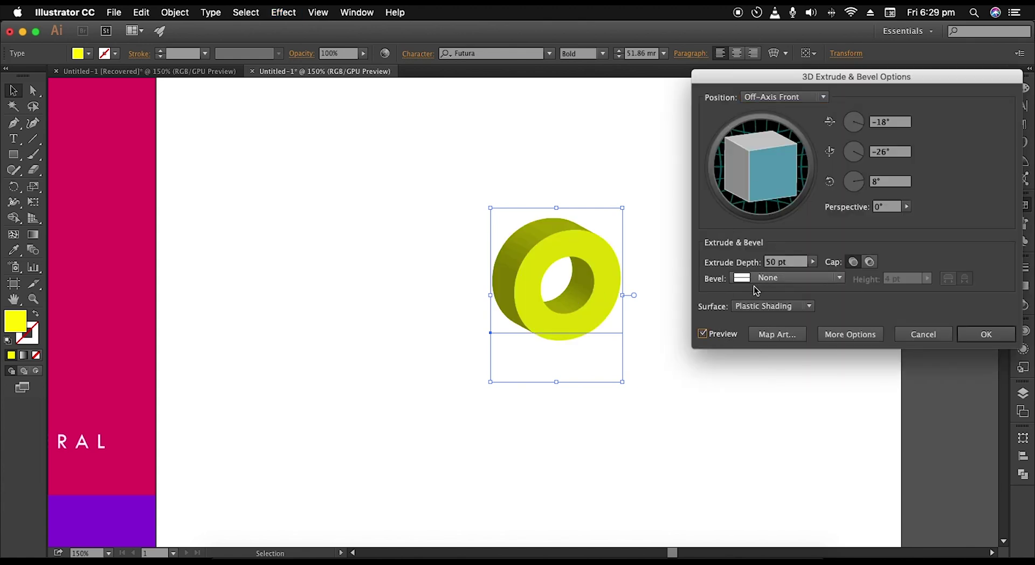
pyautogui.click(771, 306)
pyautogui.click(765, 333)
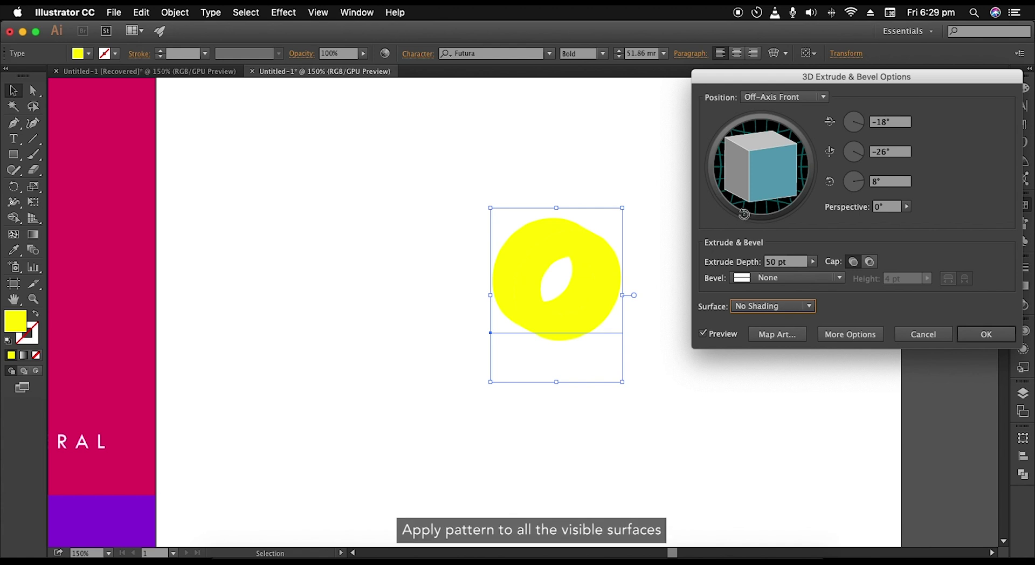
# Step: Map New Symbol onto the O's front face, scaled to fit, rotated to vertical stripes and stretched to cover the full width
pyautogui.click(788, 334)
pyautogui.moveTo(895, 76); pyautogui.dragTo(787, 27)
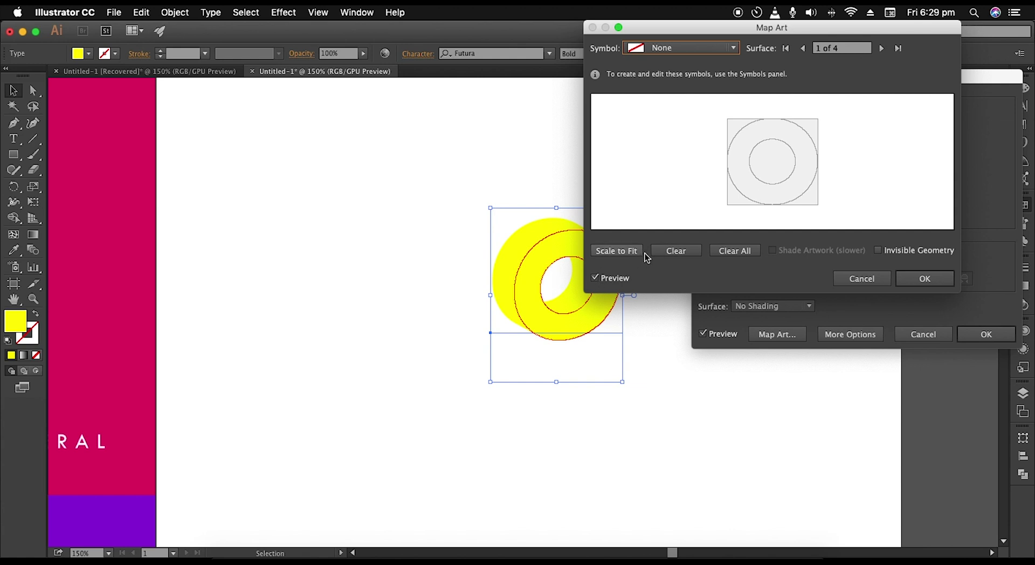
pyautogui.click(683, 54)
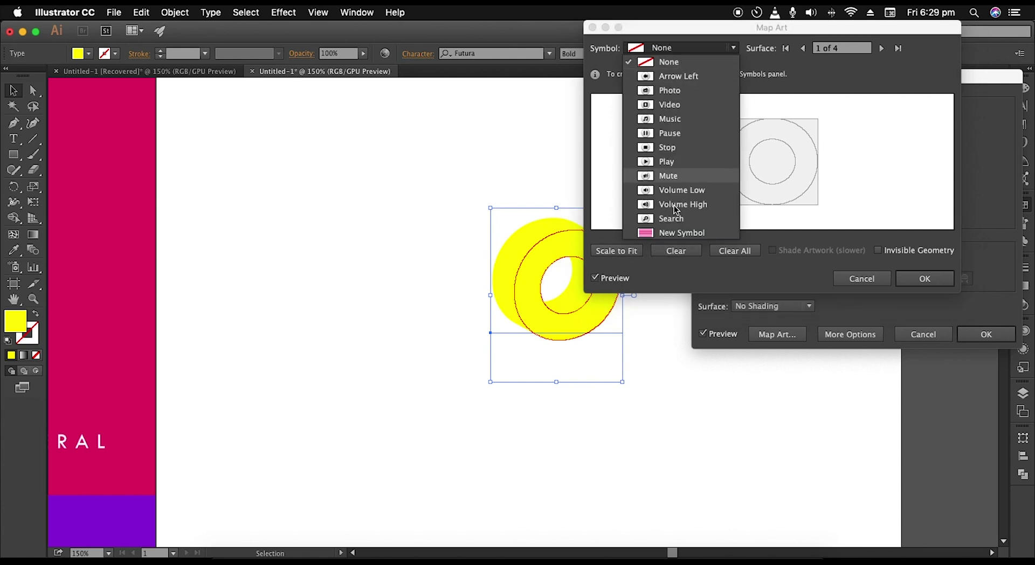
pyautogui.click(671, 233)
pyautogui.click(626, 253)
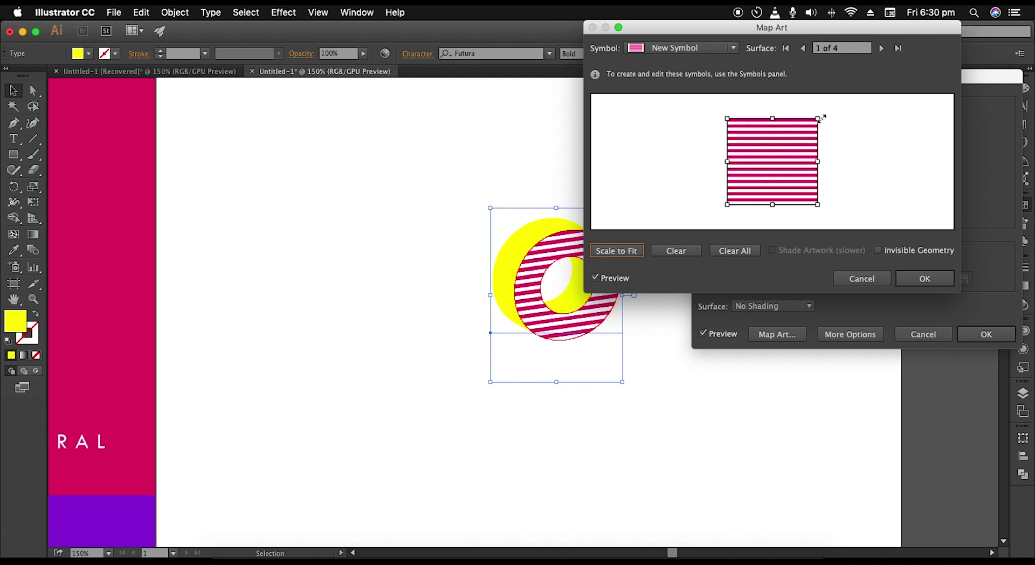
pyautogui.moveTo(820, 116); pyautogui.dragTo(697, 152)
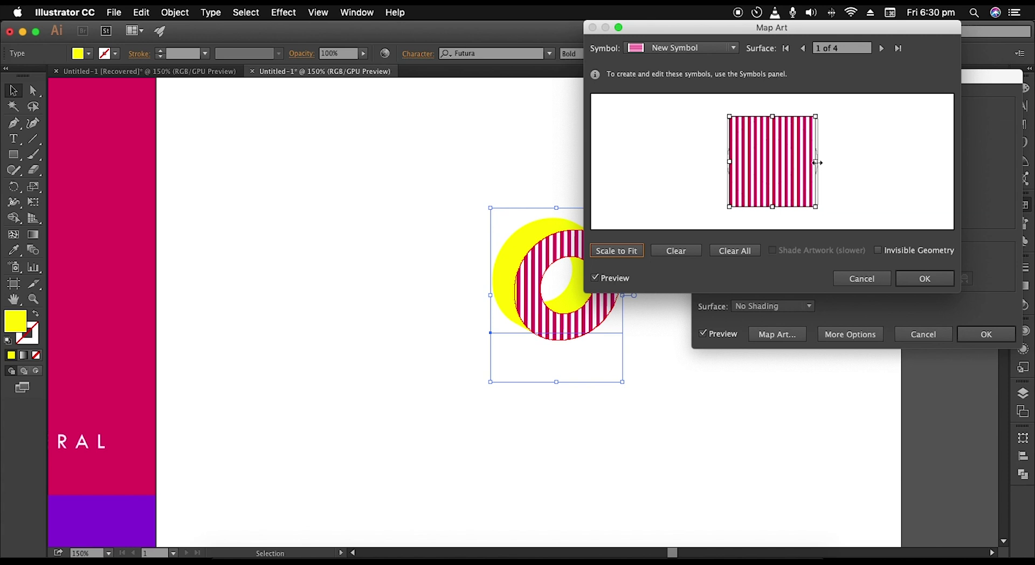
pyautogui.moveTo(817, 162); pyautogui.dragTo(818, 162)
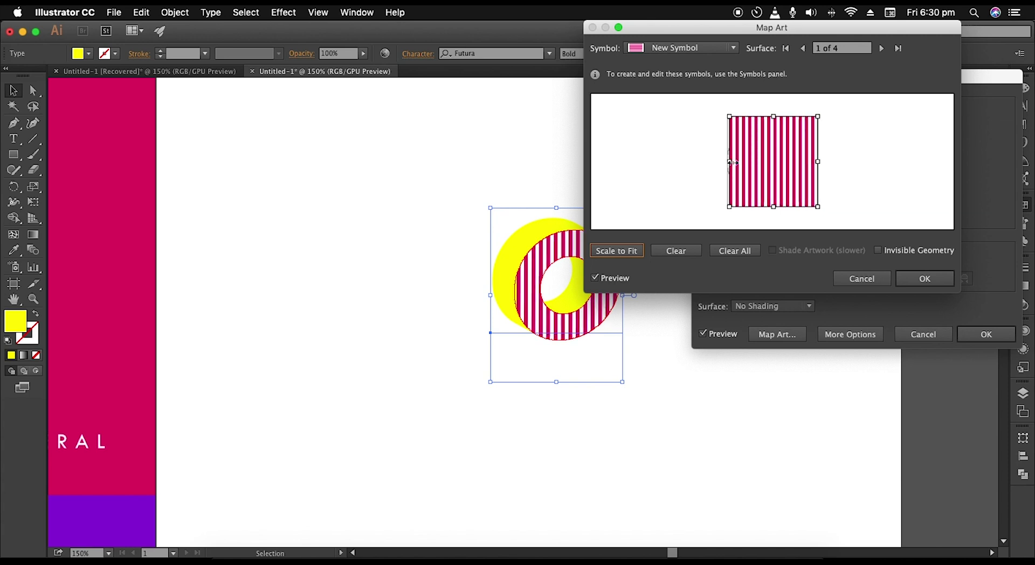
pyautogui.moveTo(732, 162); pyautogui.dragTo(729, 163)
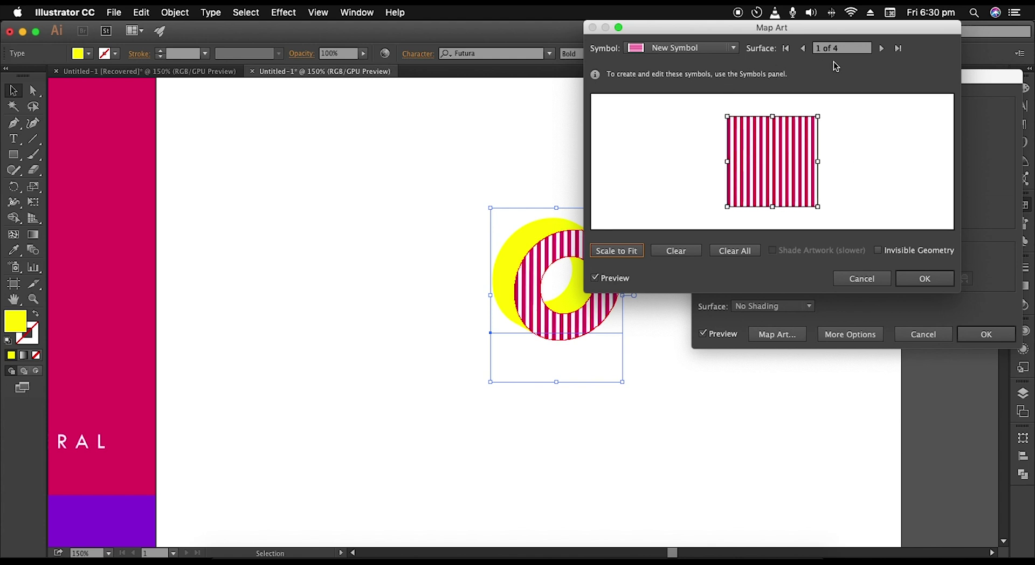
# Step: Map New Symbol onto the O's outer side, surface 3 of 4, scaled to fit and stretched vertically to thicken the stripes
pyautogui.click(881, 49)
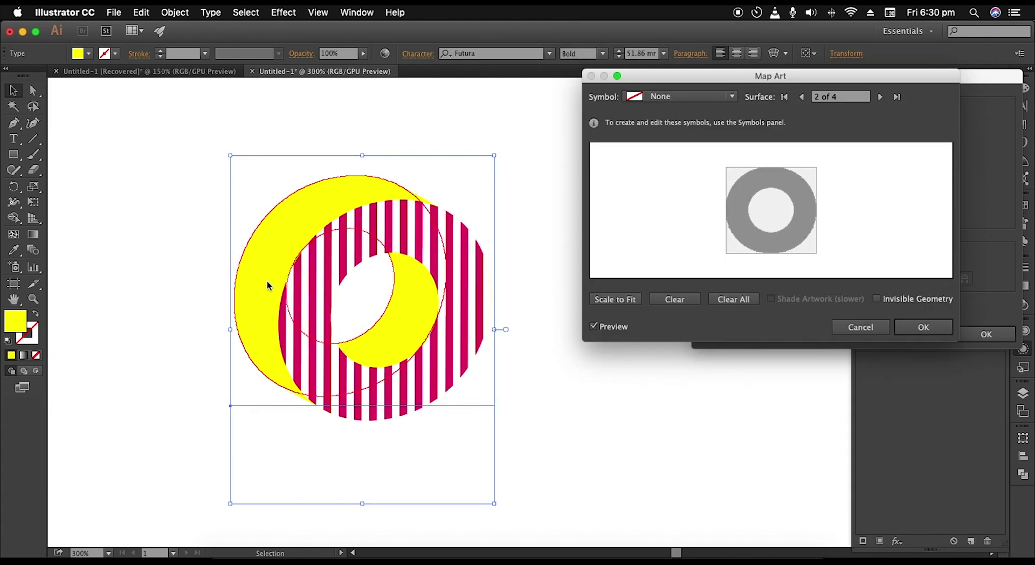
pyautogui.click(880, 97)
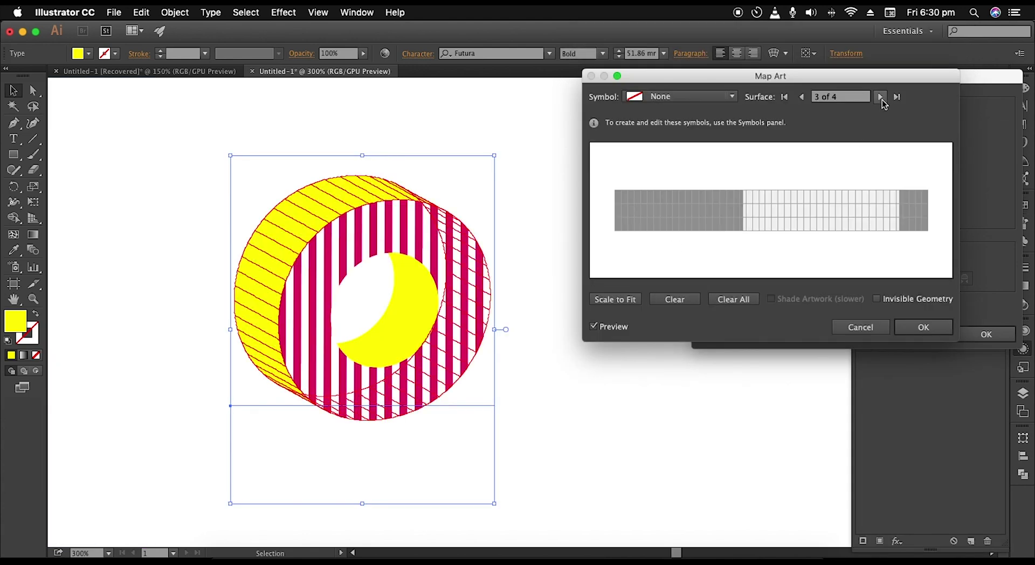
pyautogui.click(652, 97)
pyautogui.click(665, 280)
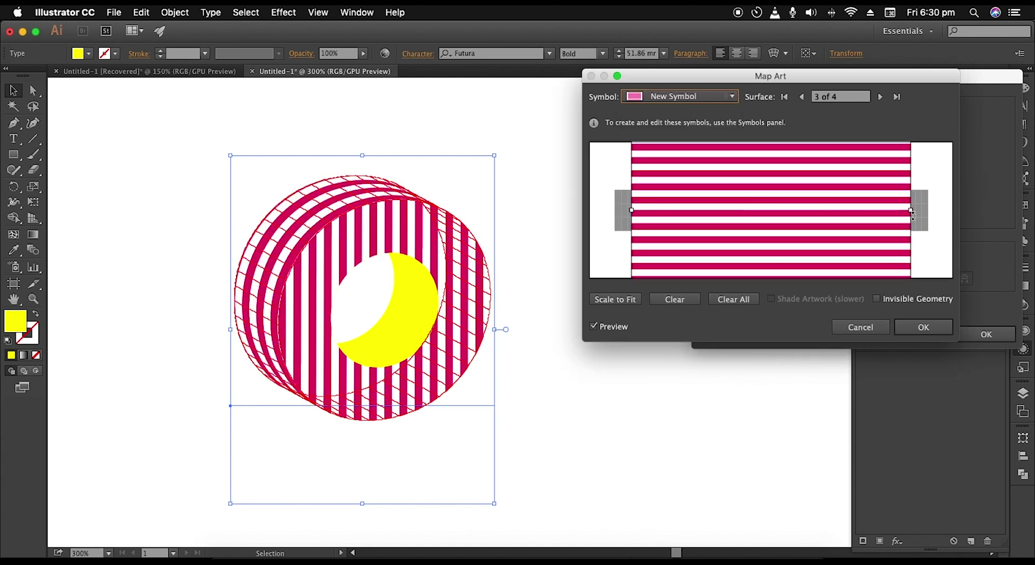
pyautogui.click(630, 301)
pyautogui.moveTo(770, 190); pyautogui.dragTo(771, 148)
pyautogui.moveTo(764, 225); pyautogui.dragTo(804, 223)
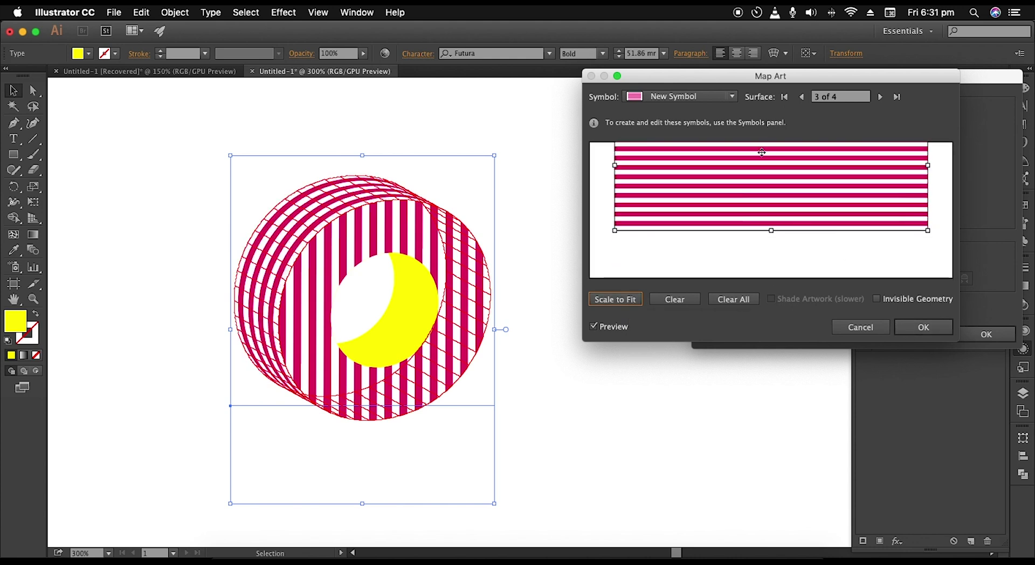
# Step: Map New Symbol onto the O's inner side, surface 4 of 4, stretch it vertically for thicker stripes and accept the mapped art
pyautogui.click(880, 97)
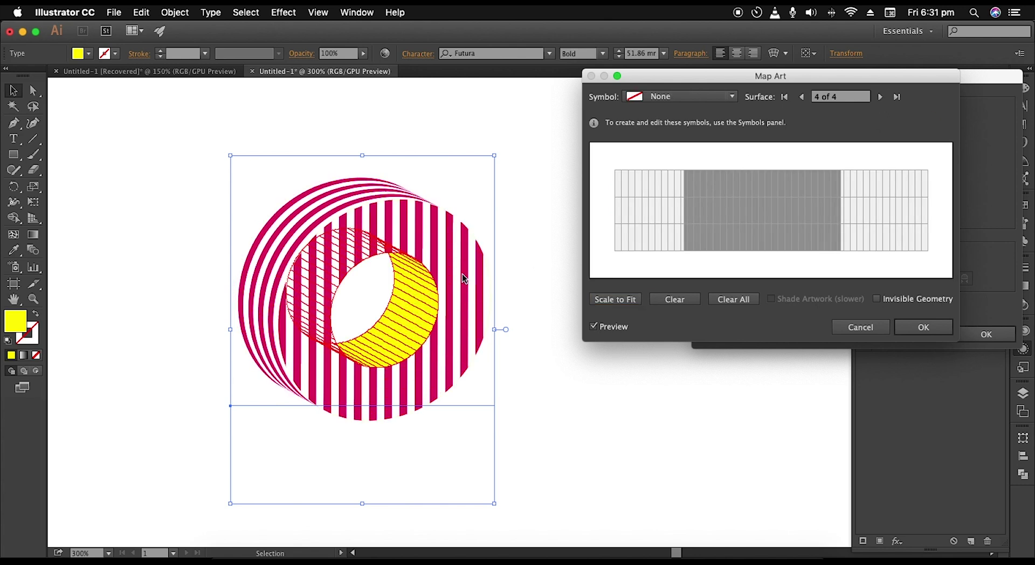
pyautogui.click(660, 98)
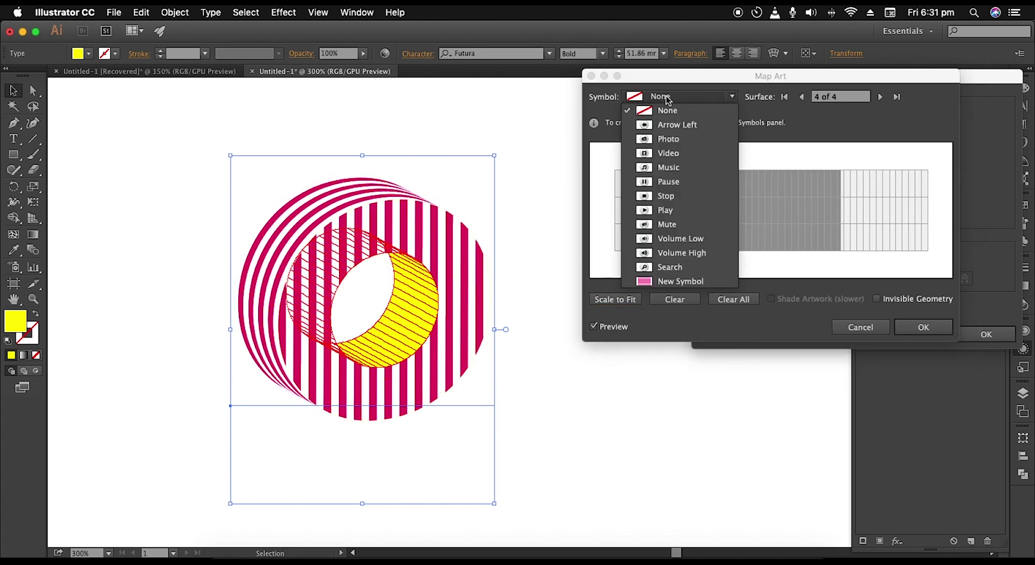
pyautogui.click(666, 280)
pyautogui.click(619, 300)
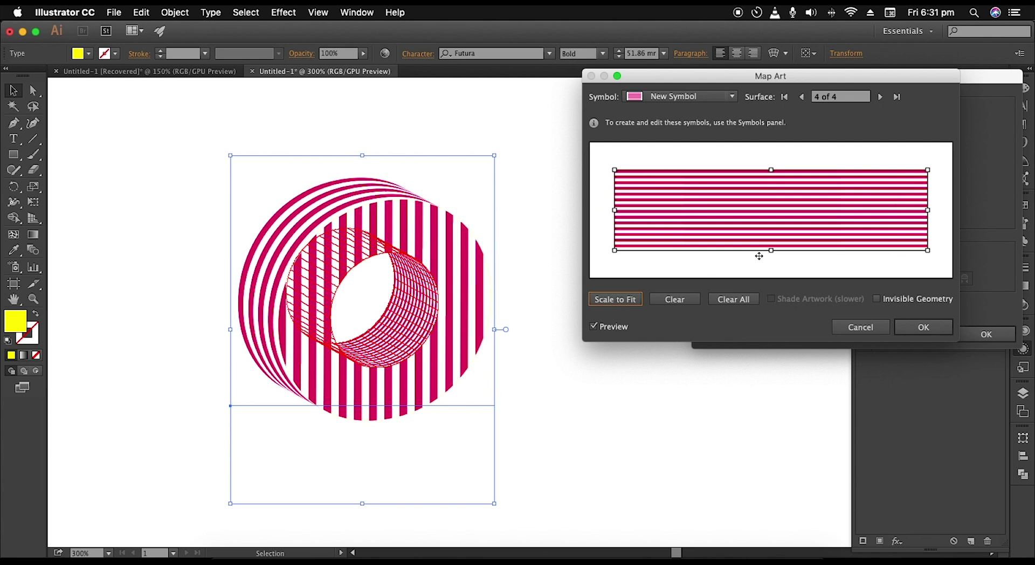
pyautogui.moveTo(771, 251); pyautogui.dragTo(771, 277)
pyautogui.moveTo(768, 170); pyautogui.dragTo(767, 17)
pyautogui.moveTo(771, 277); pyautogui.dragTo(772, 250)
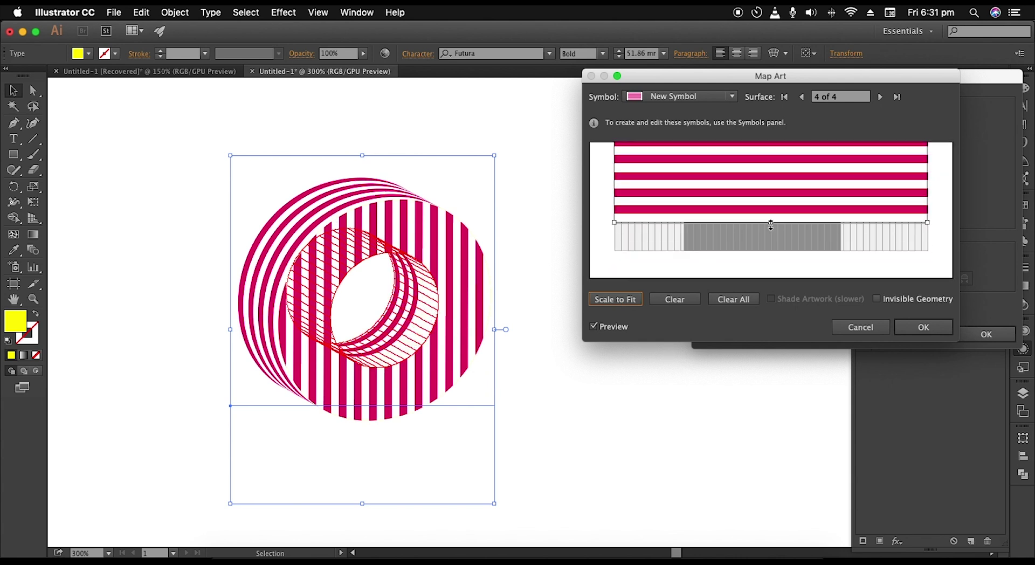
pyautogui.click(922, 328)
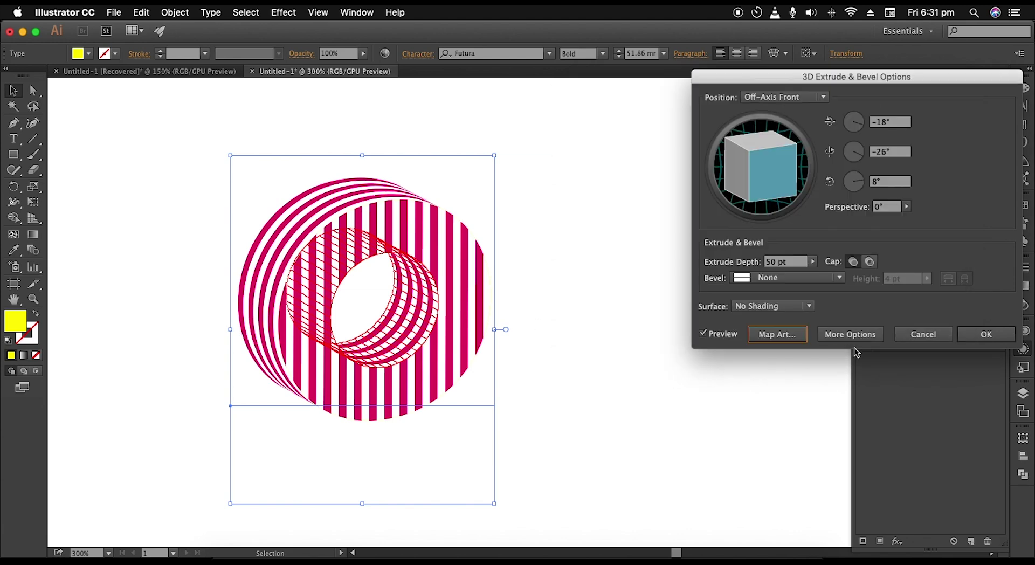
# Step: Rotate the extruded O to a custom orientation of about -23°, -27° and 11°, and accept the 3D effect
pyautogui.moveTo(759, 162)
pyautogui.mouseDown()
pyautogui.moveTo(752, 181)
pyautogui.moveTo(765, 148)
pyautogui.mouseUp()
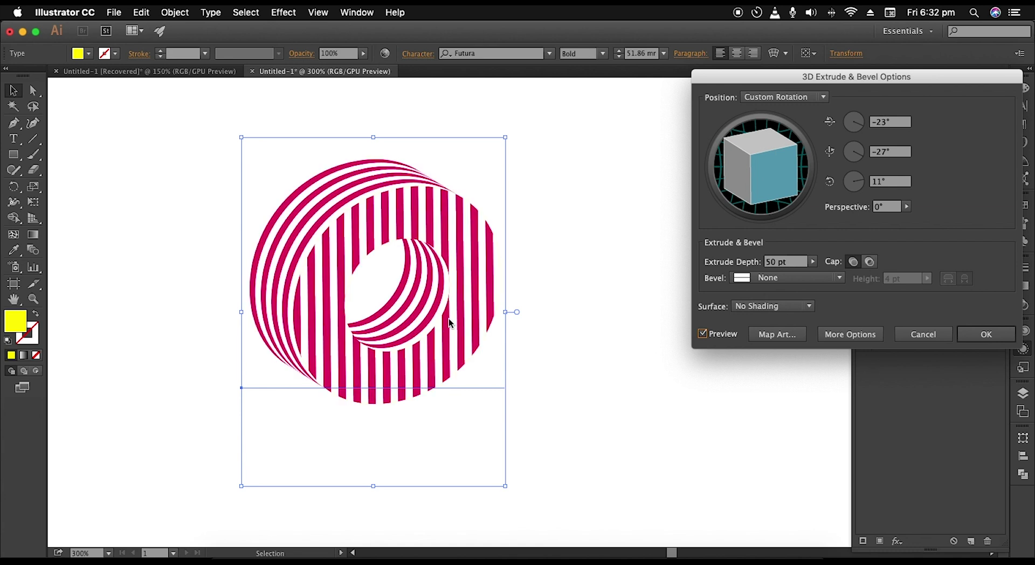
pyautogui.click(984, 334)
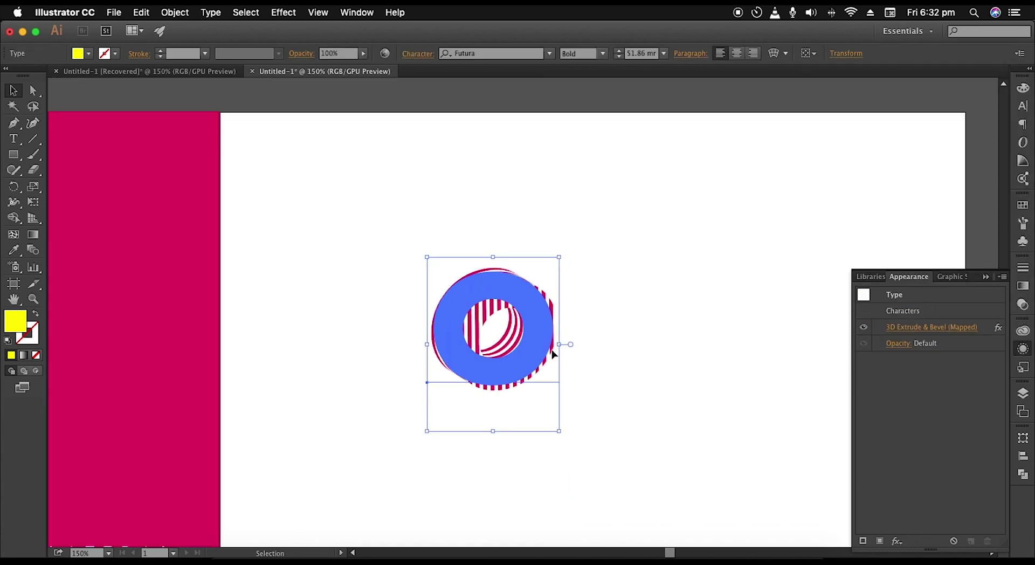
# Step: Add a Futura Bold D about 42 mm in size beside the striped O and fill it with the crimson stripe pattern swatch
pyautogui.press('space')
pyautogui.moveTo(553, 355); pyautogui.dragTo(533, 334)
pyautogui.moveTo(566, 378); pyautogui.dragTo(538, 345)
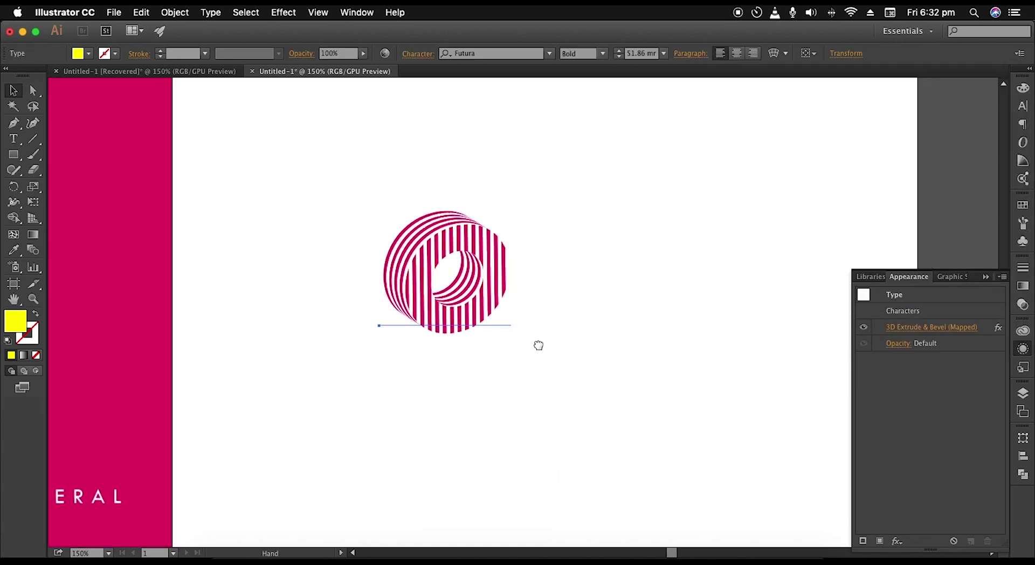
pyautogui.moveTo(431, 309); pyautogui.dragTo(338, 256)
pyautogui.press('space')
pyautogui.moveTo(402, 286); pyautogui.dragTo(339, 284)
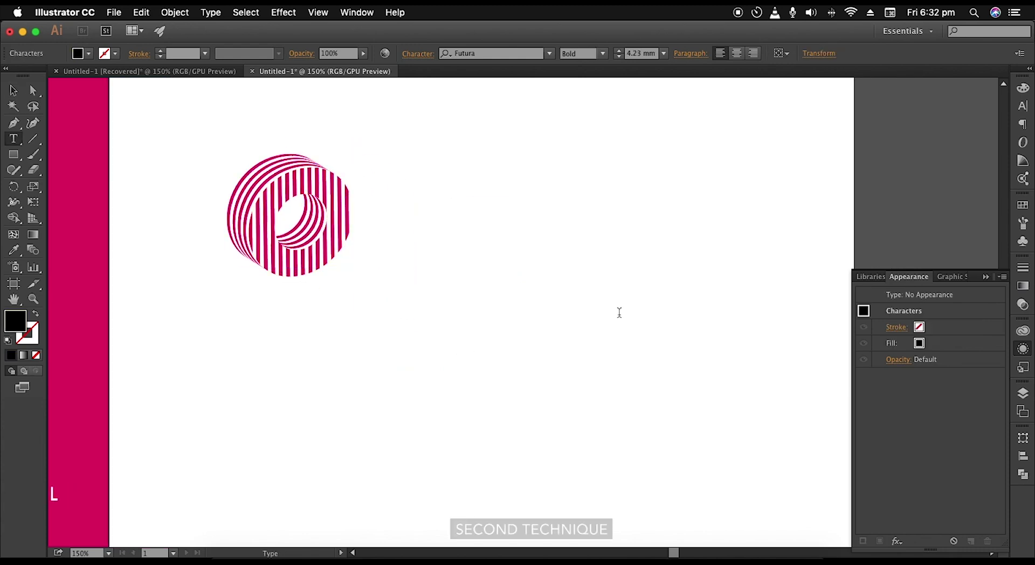
pyautogui.write('D')
pyautogui.moveTo(549, 272); pyautogui.dragTo(836, 110)
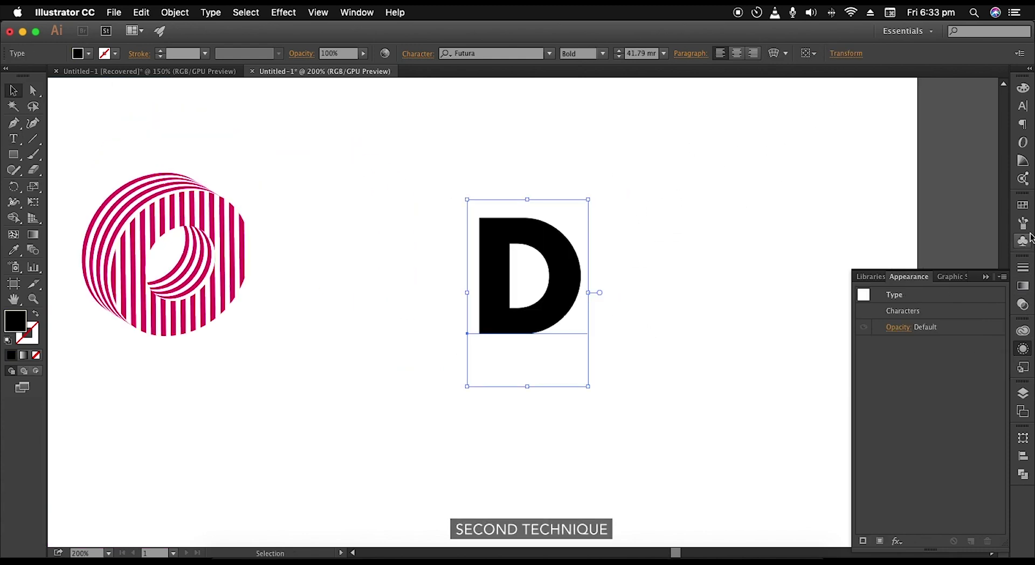
pyautogui.click(1022, 205)
pyautogui.click(872, 261)
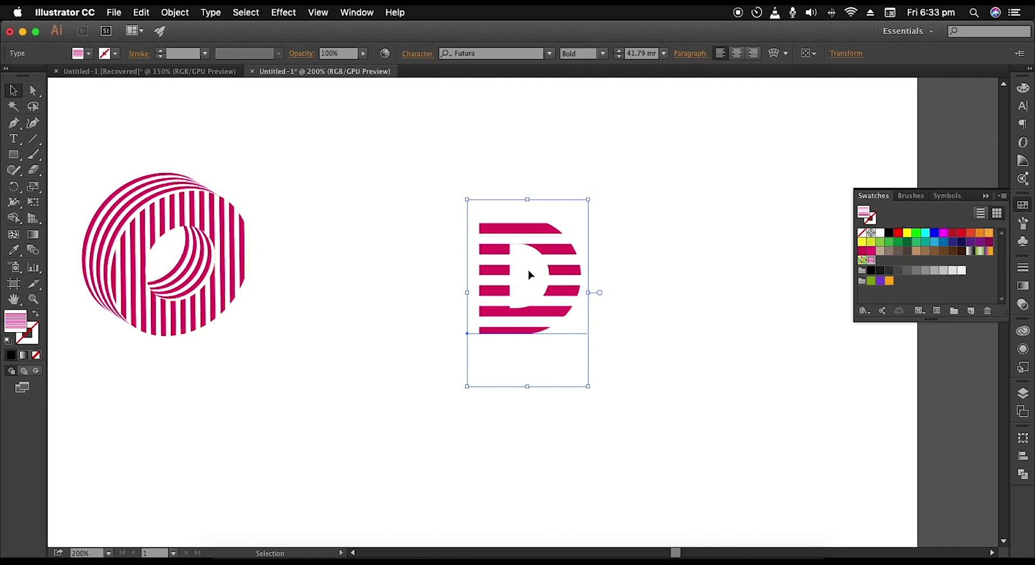
# Step: Apply a Transform effect to the D that scales only its pattern, not the object, to 50% vertically
pyautogui.click(289, 16)
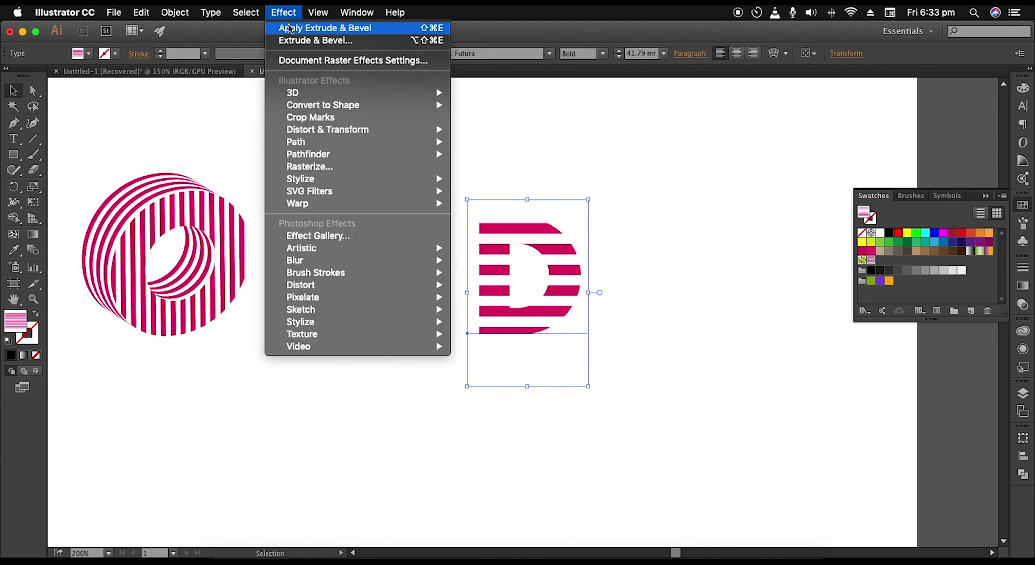
pyautogui.moveTo(324, 132)
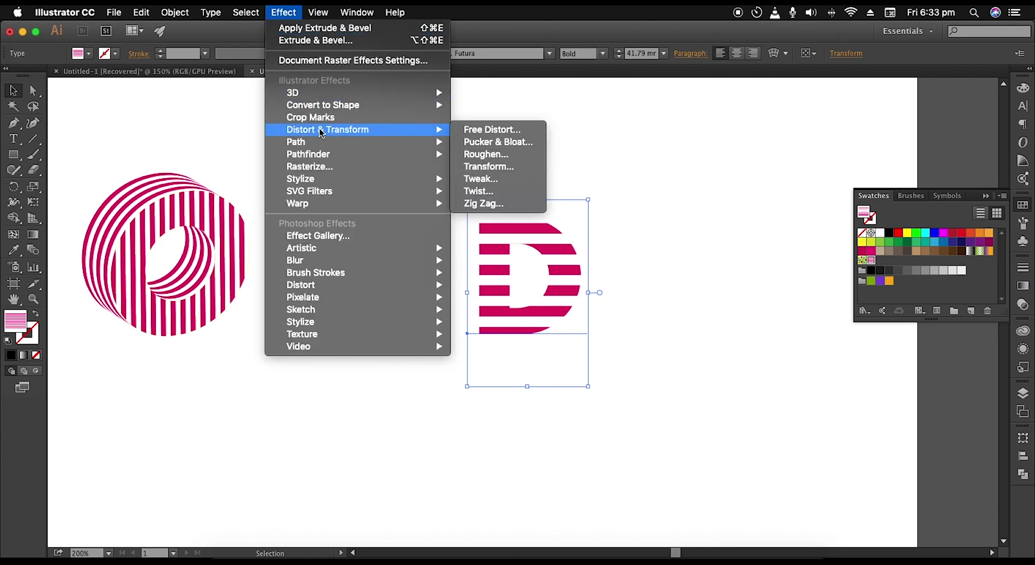
pyautogui.click(489, 166)
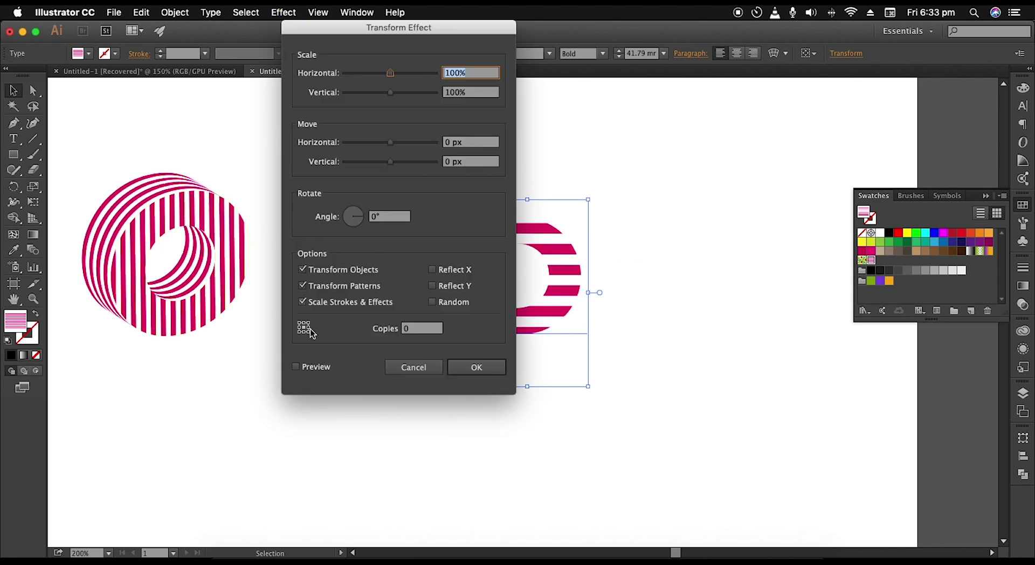
pyautogui.click(308, 366)
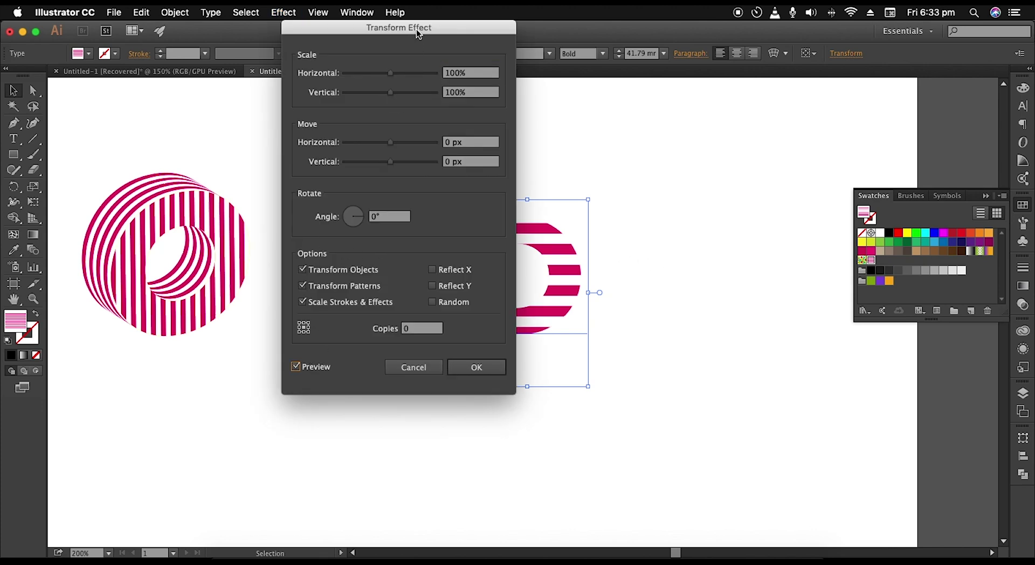
pyautogui.moveTo(416, 29); pyautogui.dragTo(788, 30)
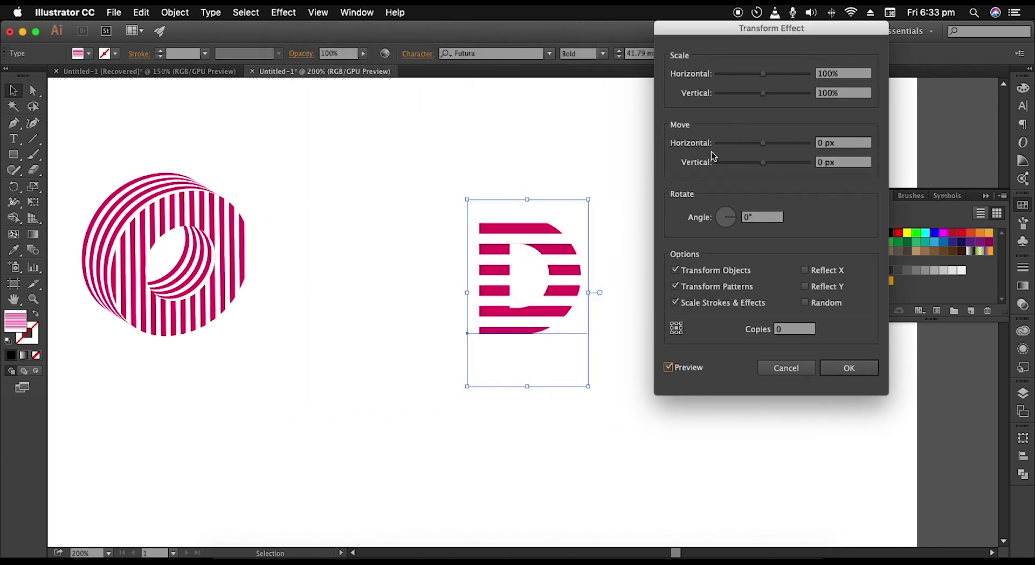
pyautogui.click(673, 270)
pyautogui.moveTo(764, 94); pyautogui.dragTo(750, 95)
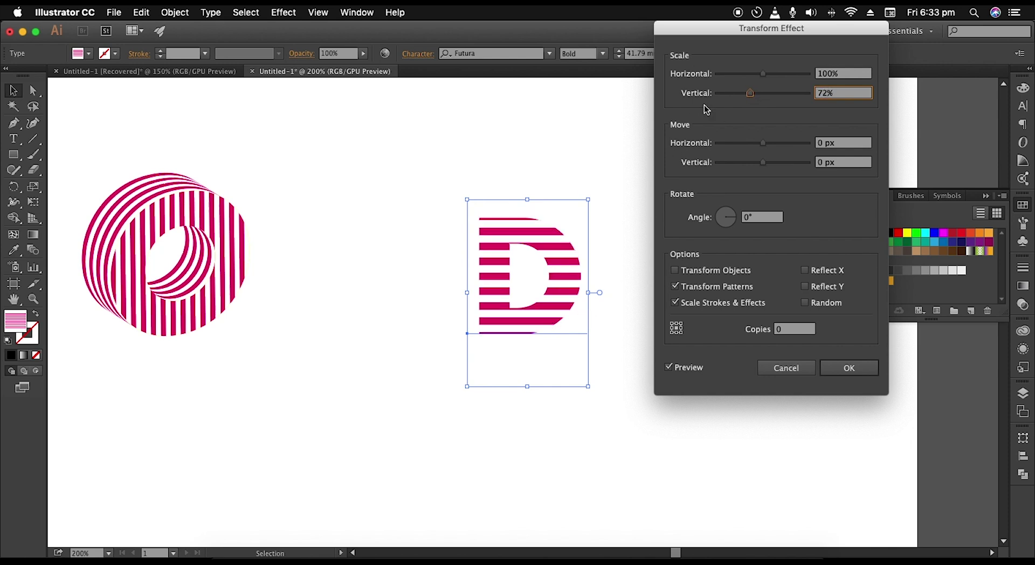
pyautogui.moveTo(750, 93); pyautogui.dragTo(743, 101)
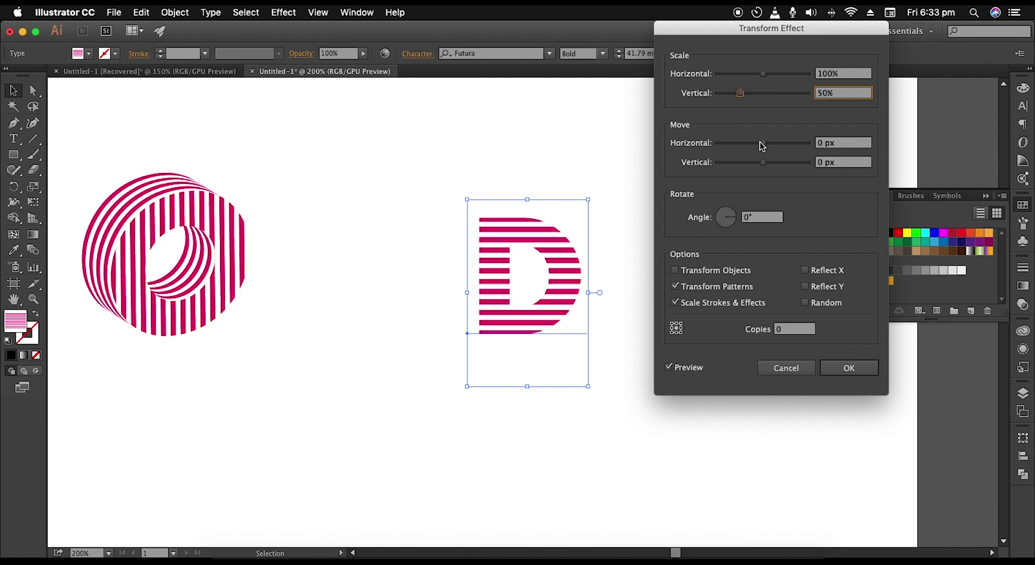
pyautogui.click(850, 369)
# Step: Apply a 3D Extrude & Bevel effect to the D with the preview on and the surface set to No Shading
pyautogui.moveTo(571, 312); pyautogui.dragTo(534, 383)
pyautogui.moveTo(566, 363); pyautogui.dragTo(571, 315)
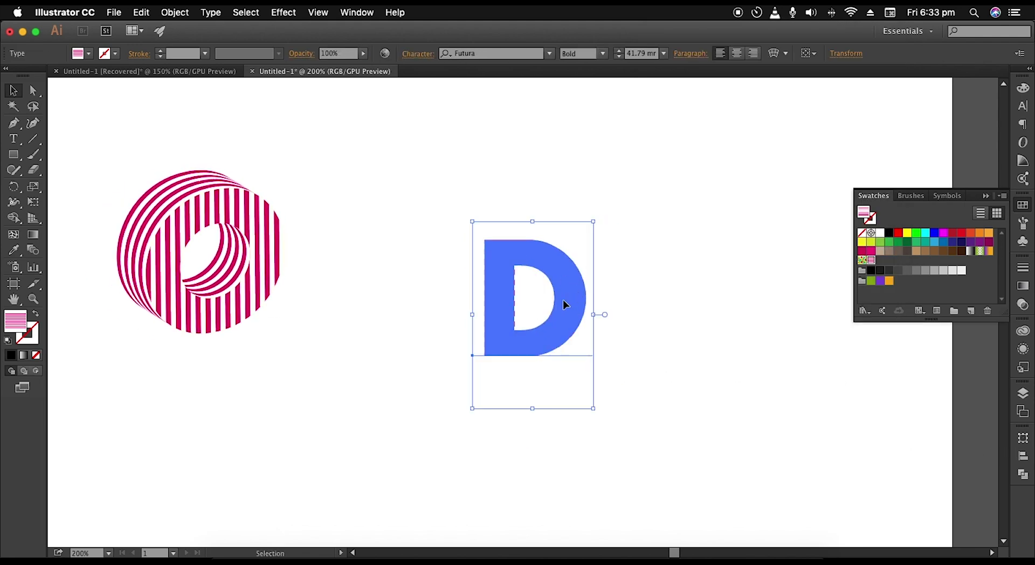
pyautogui.click(271, 16)
pyautogui.moveTo(326, 93)
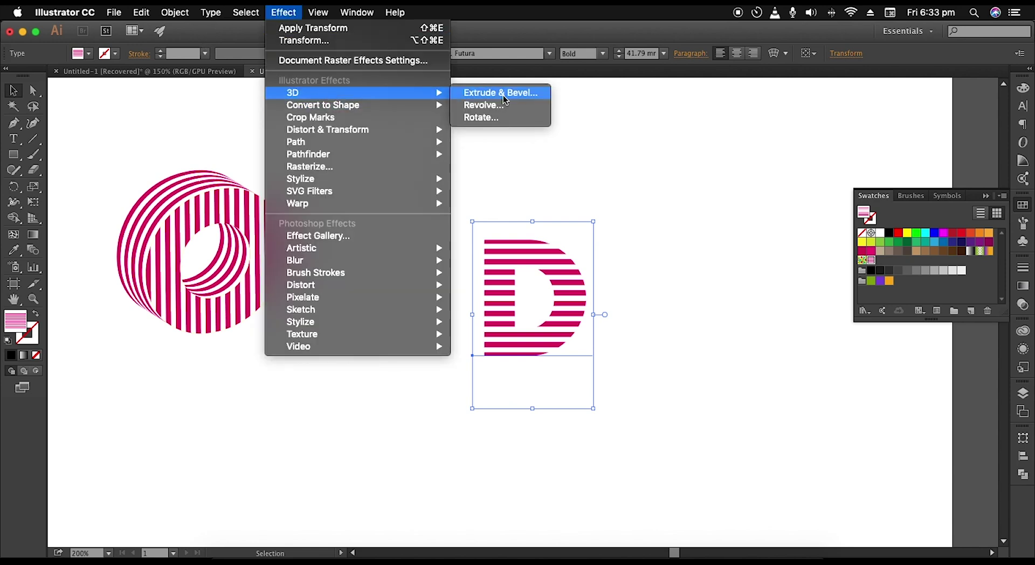
pyautogui.click(502, 94)
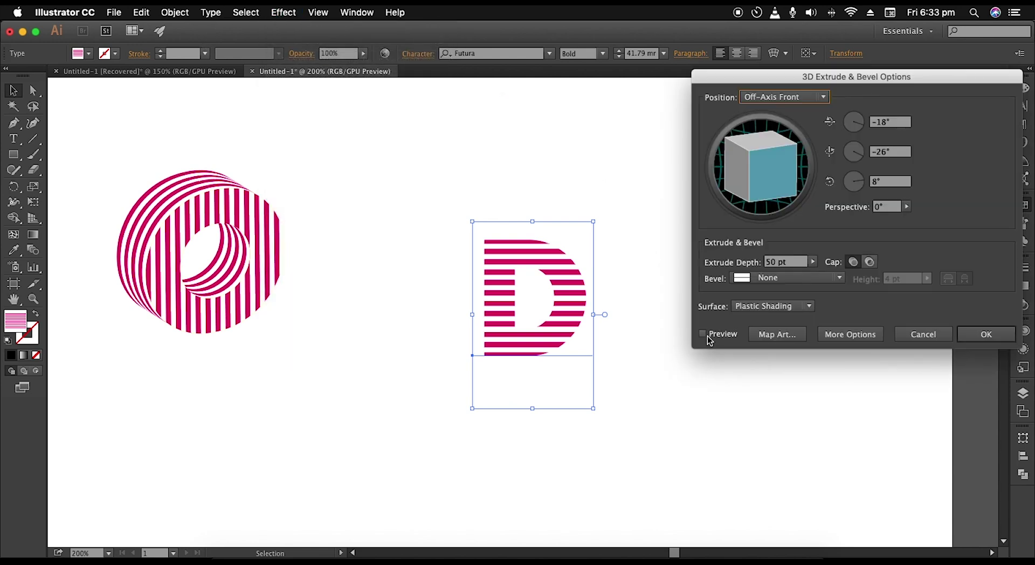
pyautogui.click(703, 334)
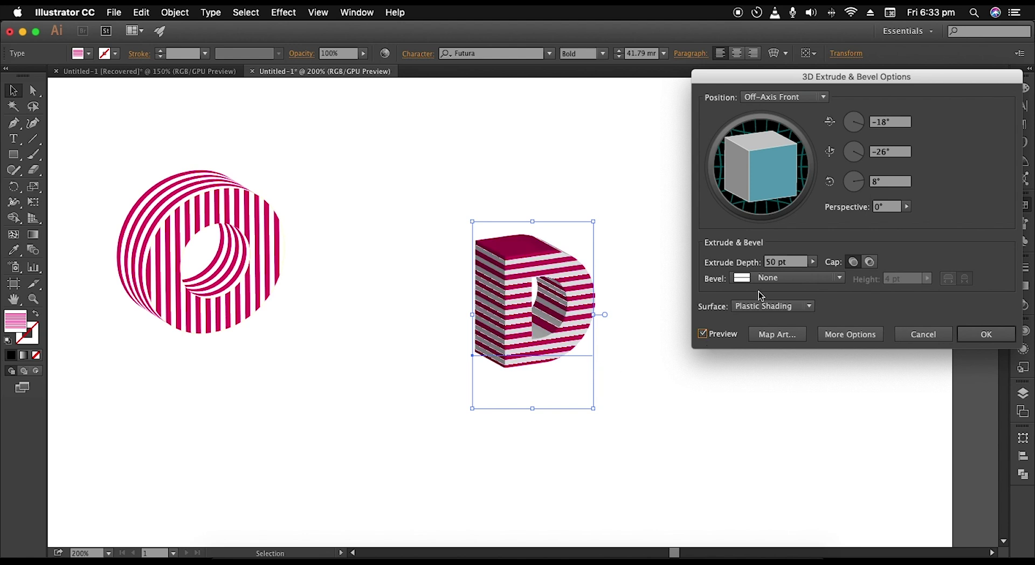
pyautogui.click(765, 305)
pyautogui.click(764, 349)
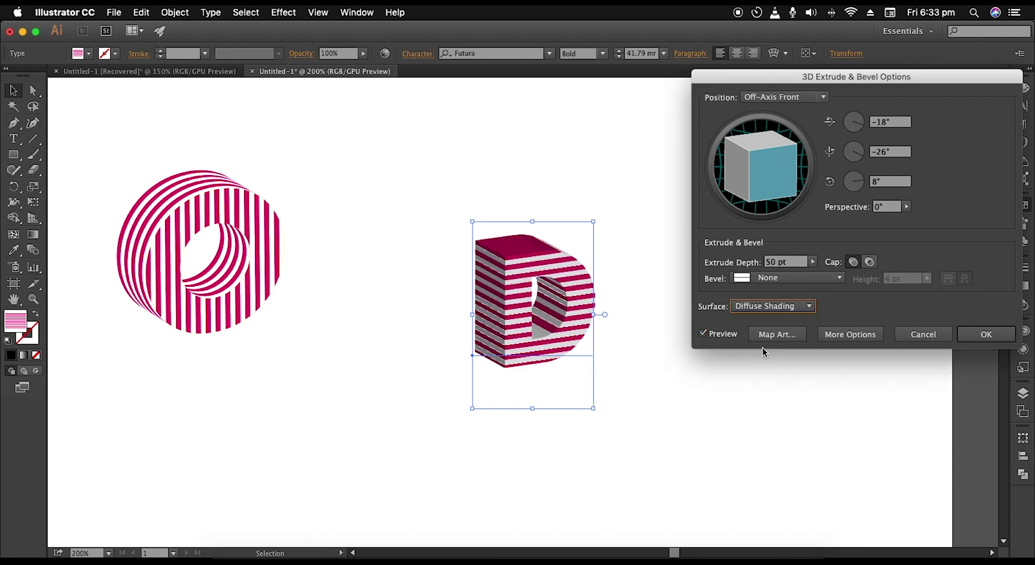
pyautogui.click(765, 306)
pyautogui.click(765, 335)
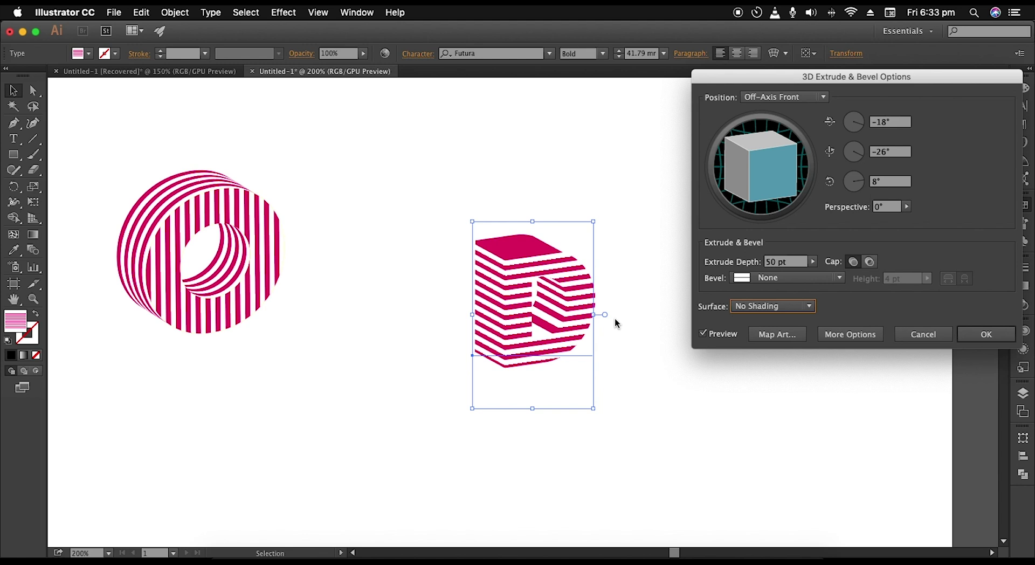
# Step: Set the D's extrude depth to 59 pt and its X, Y and Z rotation to -33°, -33° and 20°, and accept the effect
pyautogui.click(812, 262)
pyautogui.moveTo(761, 276); pyautogui.dragTo(762, 277)
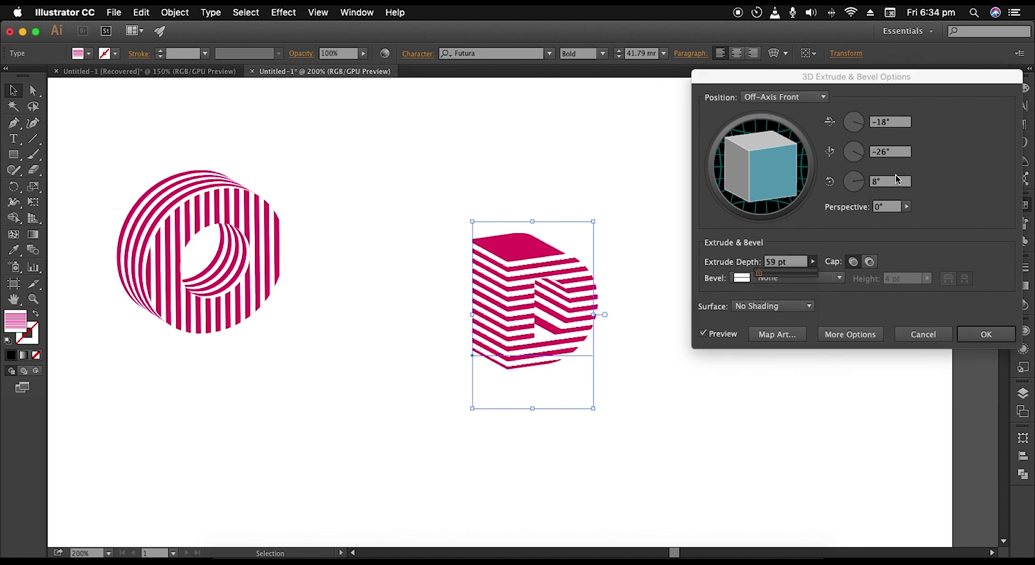
pyautogui.click(892, 120)
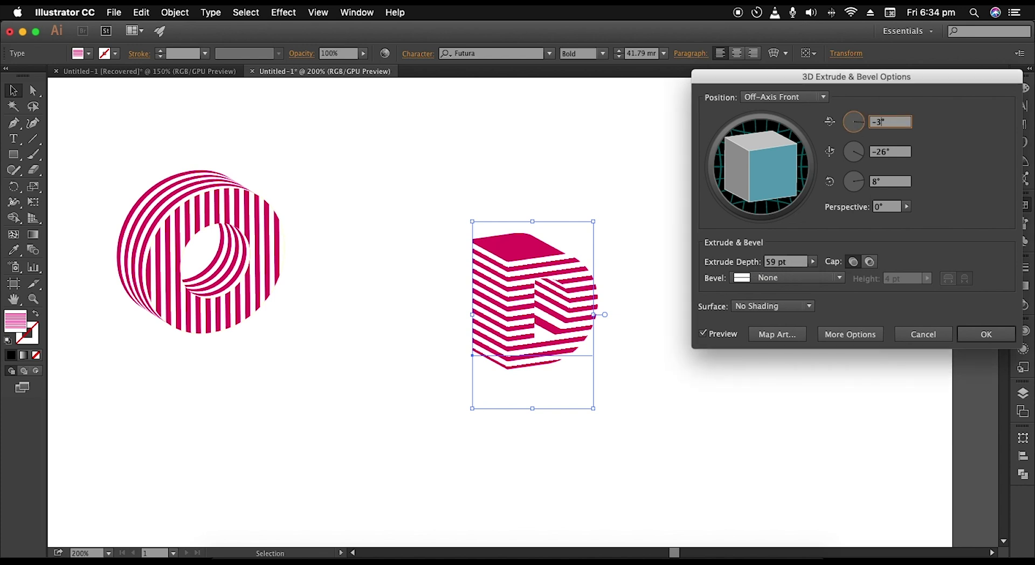
pyautogui.click(886, 152)
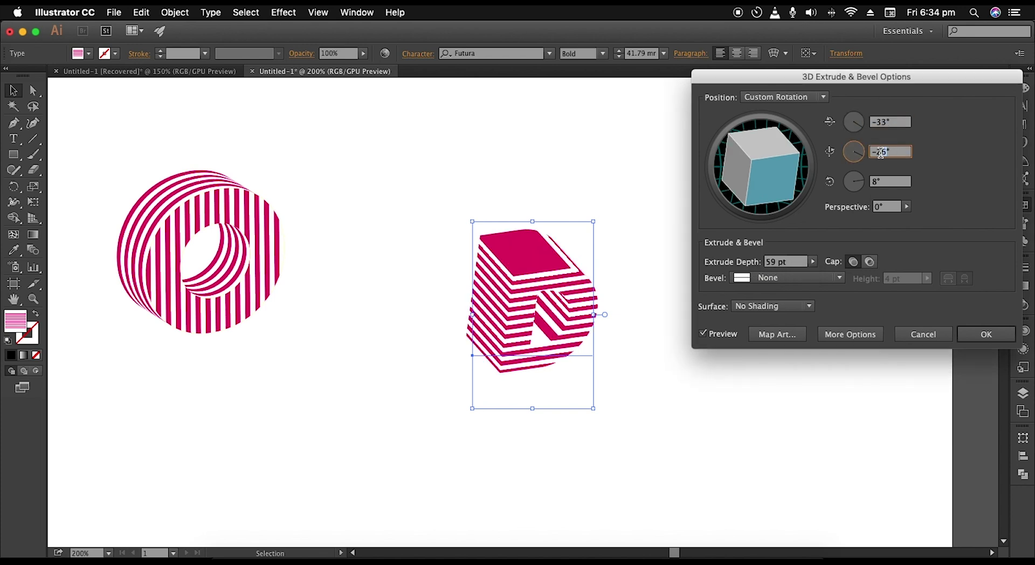
pyautogui.write('-33')
pyautogui.click(878, 182)
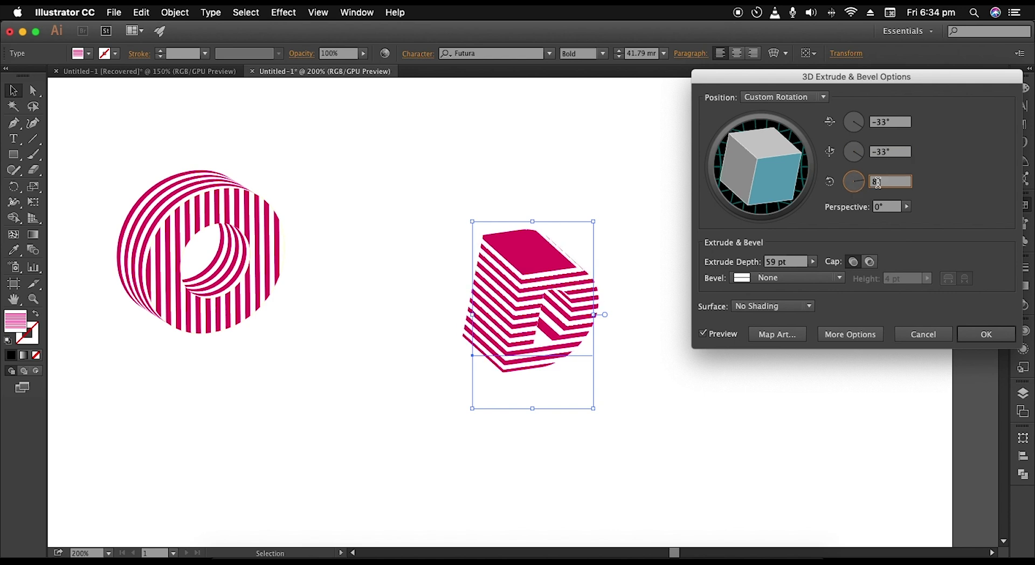
pyautogui.write('20')
pyautogui.click(884, 206)
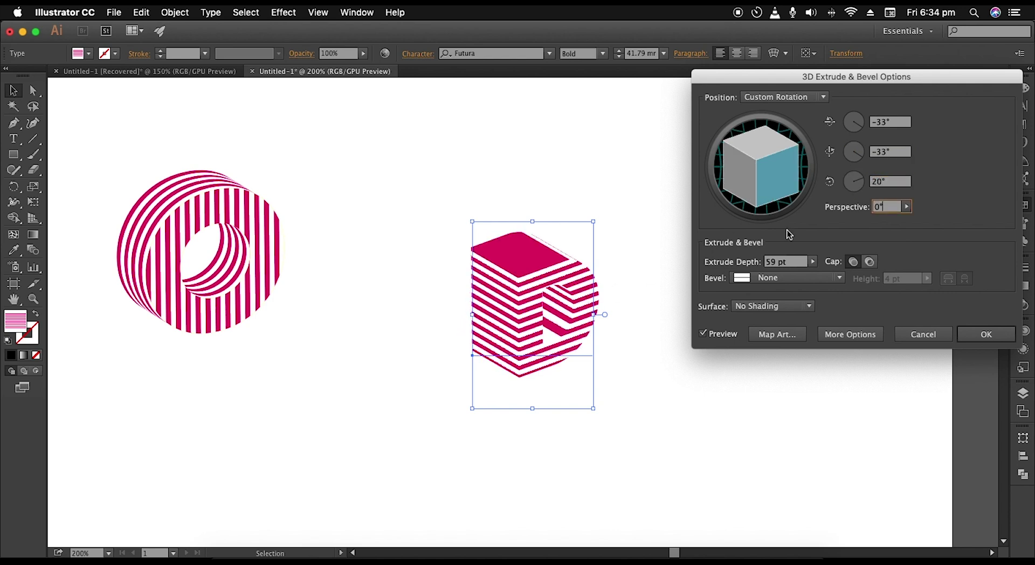
pyautogui.click(986, 334)
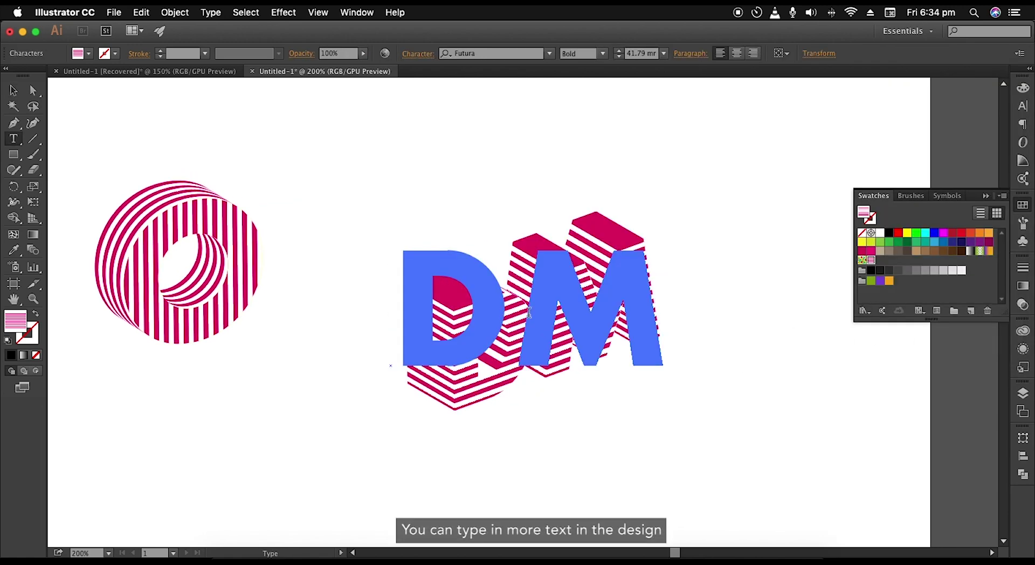
# Step: Extend the striped 3D text to read DMV, set its tracking to -100 and deselect it
pyautogui.write('V')
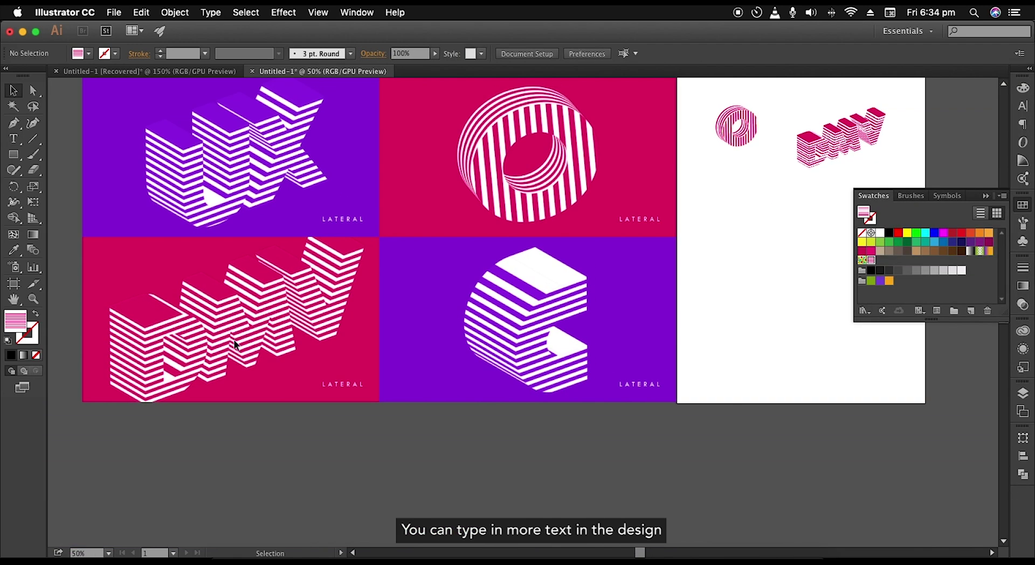
pyautogui.moveTo(503, 283); pyautogui.dragTo(107, 412)
pyautogui.scroll(5, 455, 271)
pyautogui.moveTo(472, 319); pyautogui.dragTo(663, 396)
pyautogui.click(572, 325)
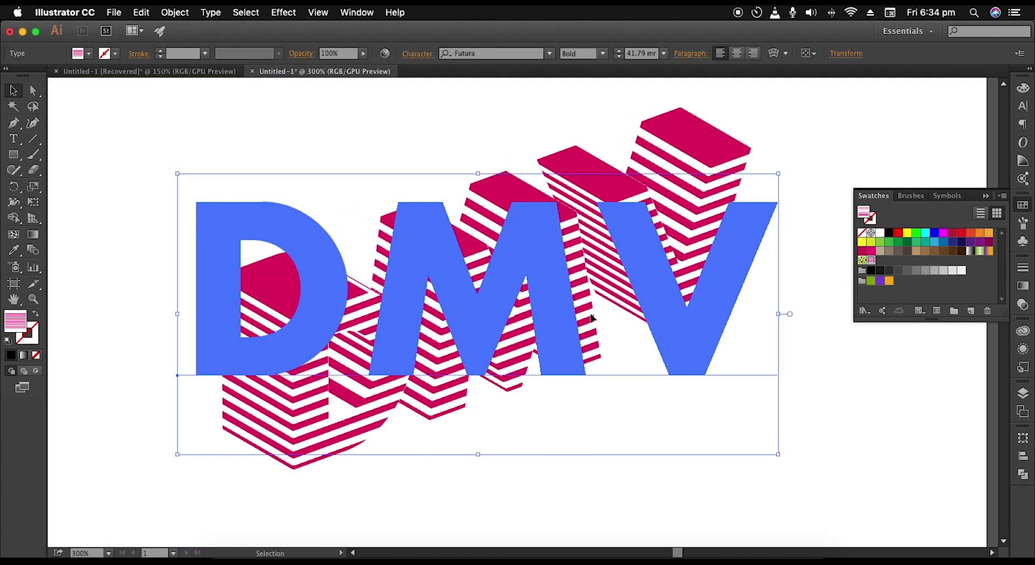
pyautogui.click(418, 54)
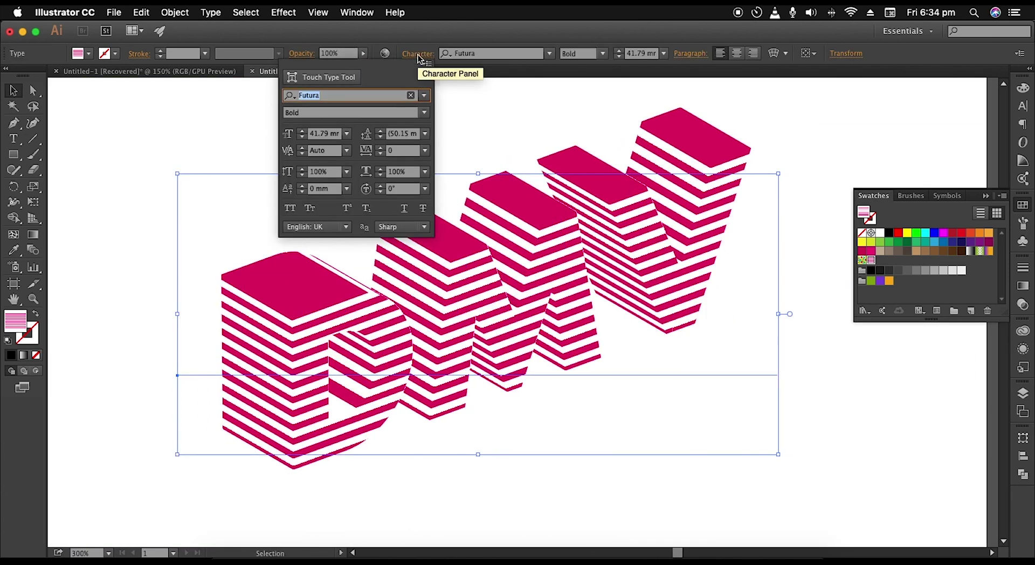
pyautogui.click(393, 150)
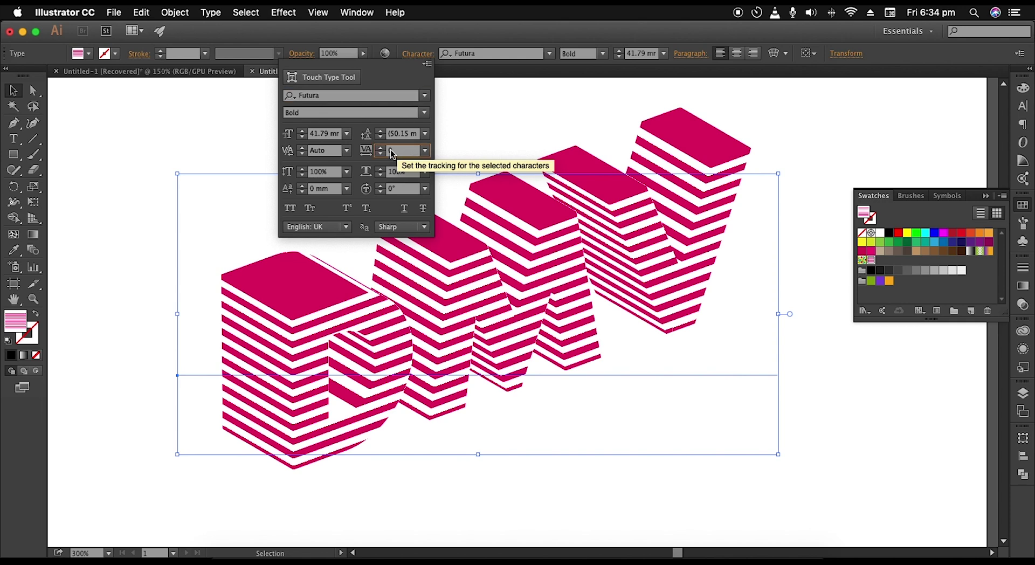
pyautogui.click(425, 151)
pyautogui.click(431, 165)
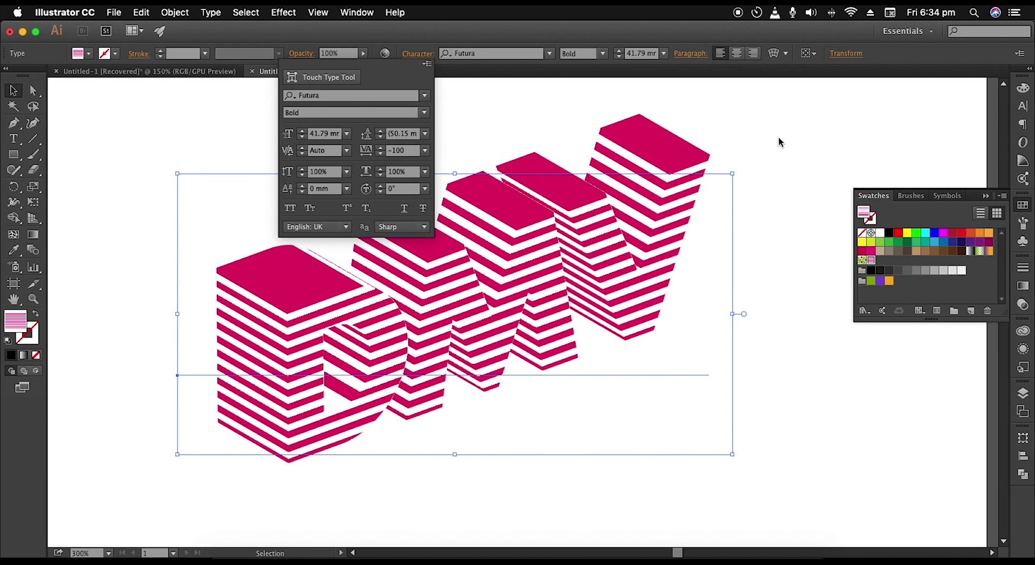
pyautogui.press('Escape')
pyautogui.press('cmd+minus')
pyautogui.scroll(-1, 765, 193)
pyautogui.click(758, 333)
# Step: Examine the striped O and DMV lettering alongside the finished LATERAL poster designs
pyautogui.scroll(2, 757, 332)
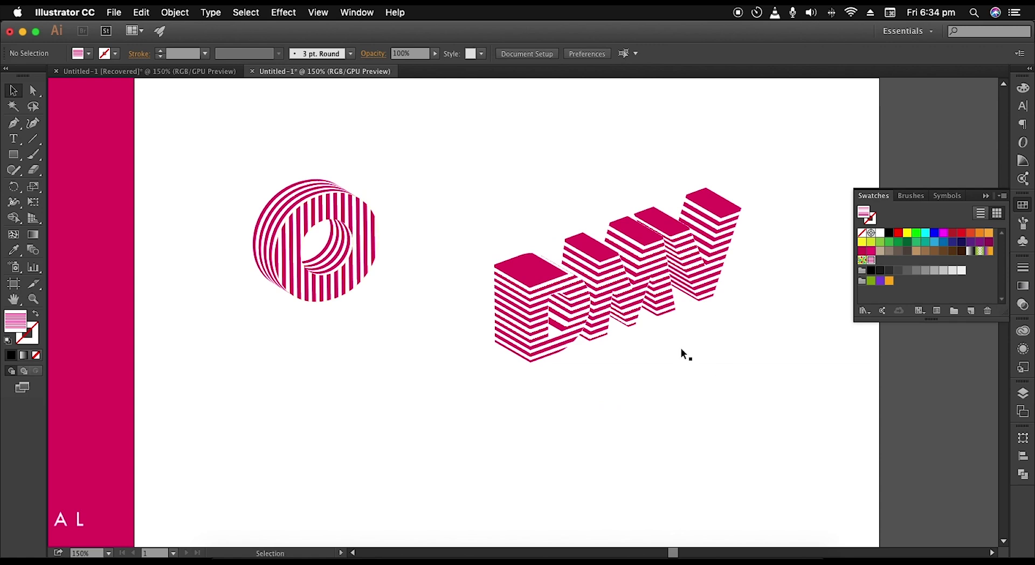
pyautogui.moveTo(661, 317); pyautogui.dragTo(633, 269)
pyautogui.press('super+minus')
pyautogui.press('super+minus')
pyautogui.moveTo(656, 375); pyautogui.dragTo(640, 261)
pyautogui.click(665, 311)
pyautogui.scroll(1, 665, 312)
pyautogui.moveTo(668, 299); pyautogui.dragTo(641, 351)
pyautogui.moveTo(541, 371); pyautogui.dragTo(684, 312)
pyautogui.moveTo(495, 392); pyautogui.dragTo(582, 317)
pyautogui.scroll(-1, 561, 348)
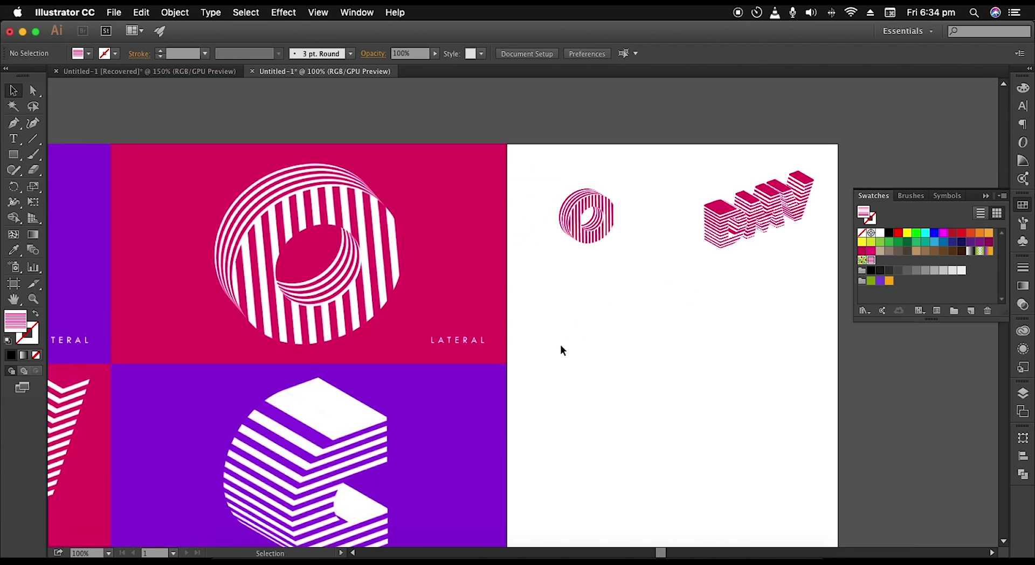
pyautogui.moveTo(529, 384); pyautogui.dragTo(622, 195)
pyautogui.hscroll(8, 510, 286)
pyautogui.scroll(5, 526, 293)
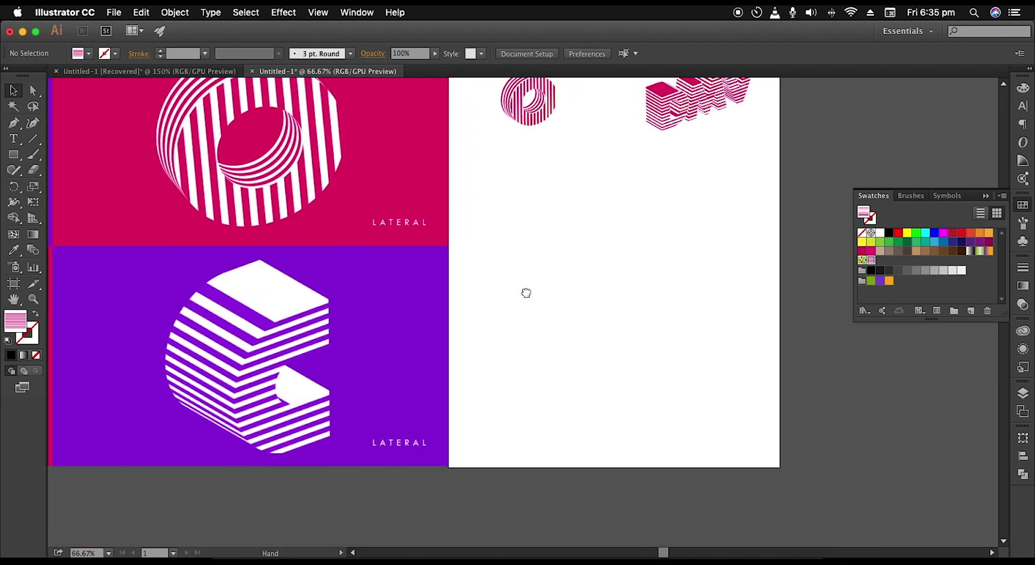
# Step: Draw a rectangle about 245 by 92 px on the empty artboard area and fill it with the magenta swatch
pyautogui.click(14, 154)
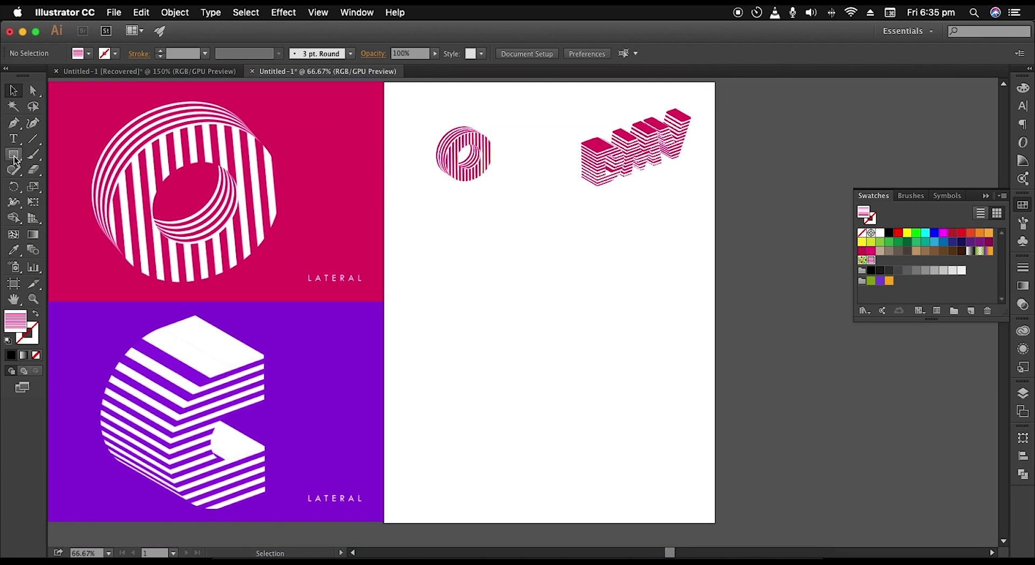
pyautogui.click(424, 239)
pyautogui.press('super+equal')
pyautogui.moveTo(450, 257); pyautogui.dragTo(611, 317)
pyautogui.press('super+equal')
pyautogui.press('super+equal')
pyautogui.click(88, 53)
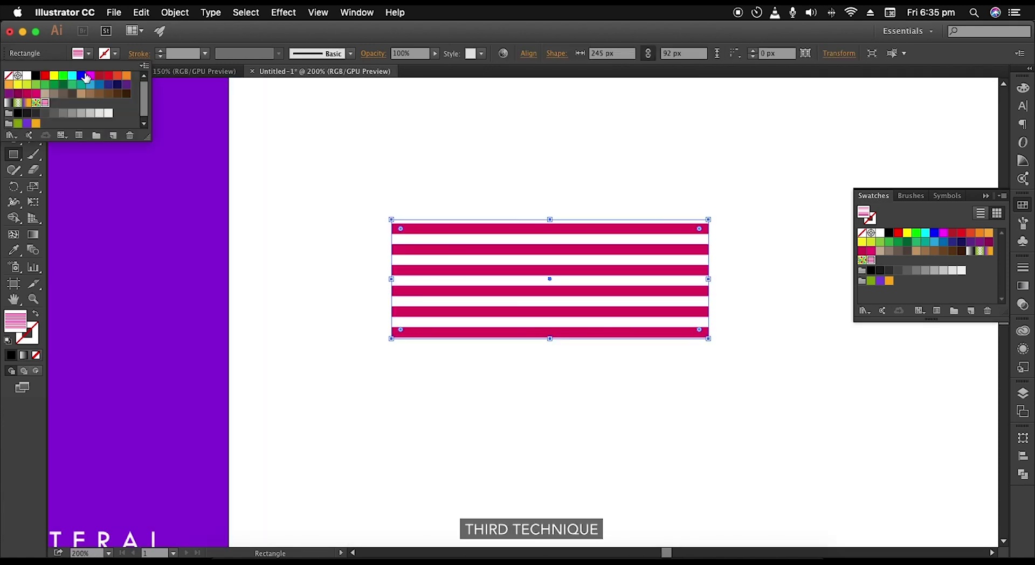
pyautogui.click(81, 75)
pyautogui.click(90, 75)
pyautogui.press('super+minus')
pyautogui.press('v')
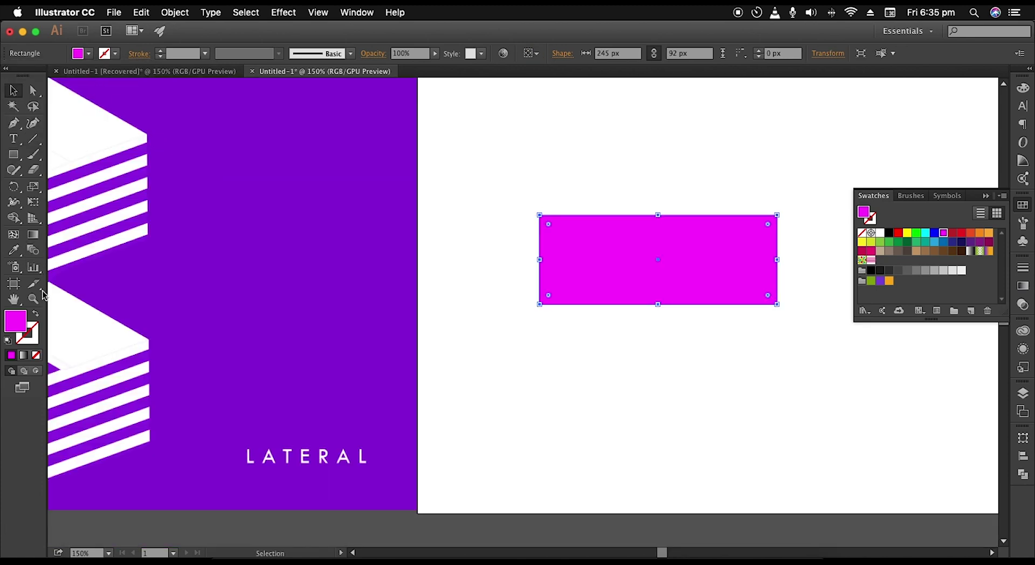
# Step: Swap the rectangle's fill to its stroke, align the stroke to the inside and set its weight to 12 mm
pyautogui.click(36, 314)
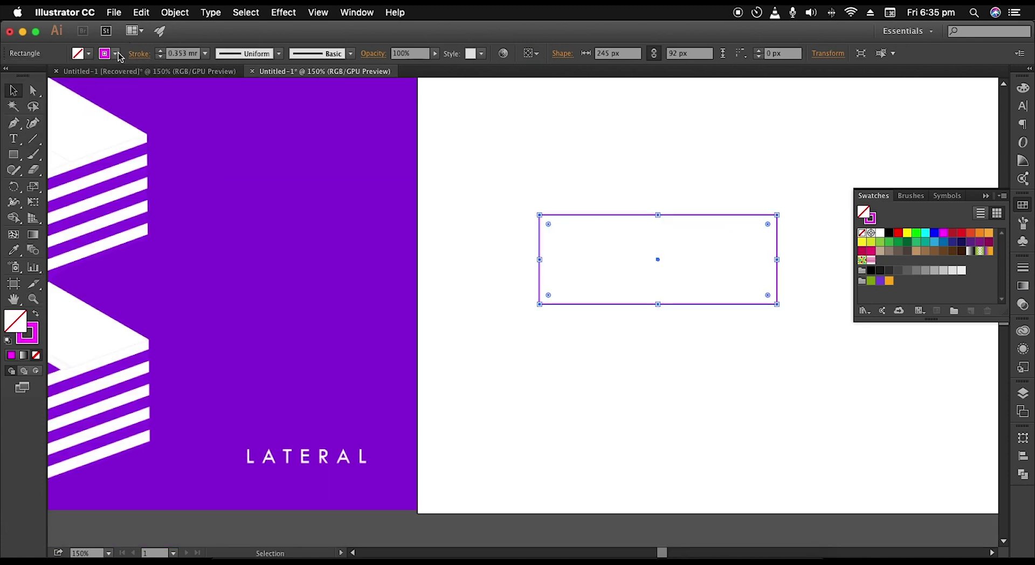
pyautogui.click(150, 56)
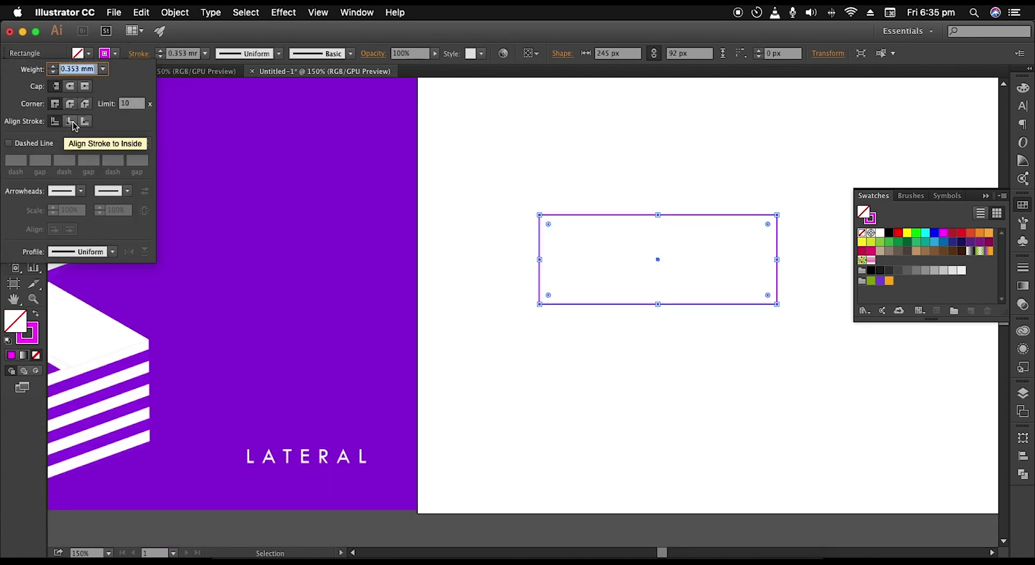
pyautogui.click(72, 124)
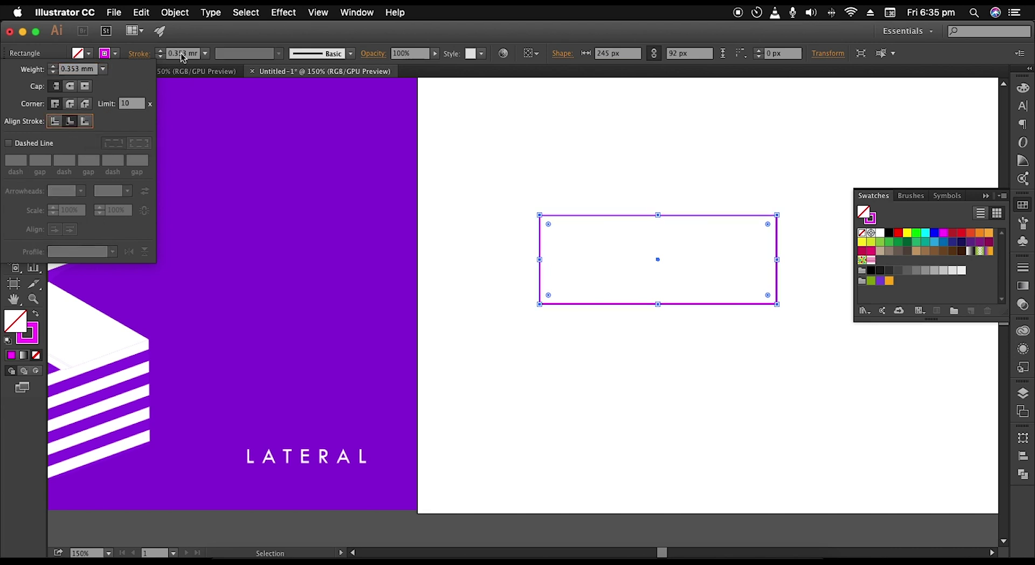
pyautogui.scroll(8, 183, 58)
pyautogui.scroll(4, 183, 58)
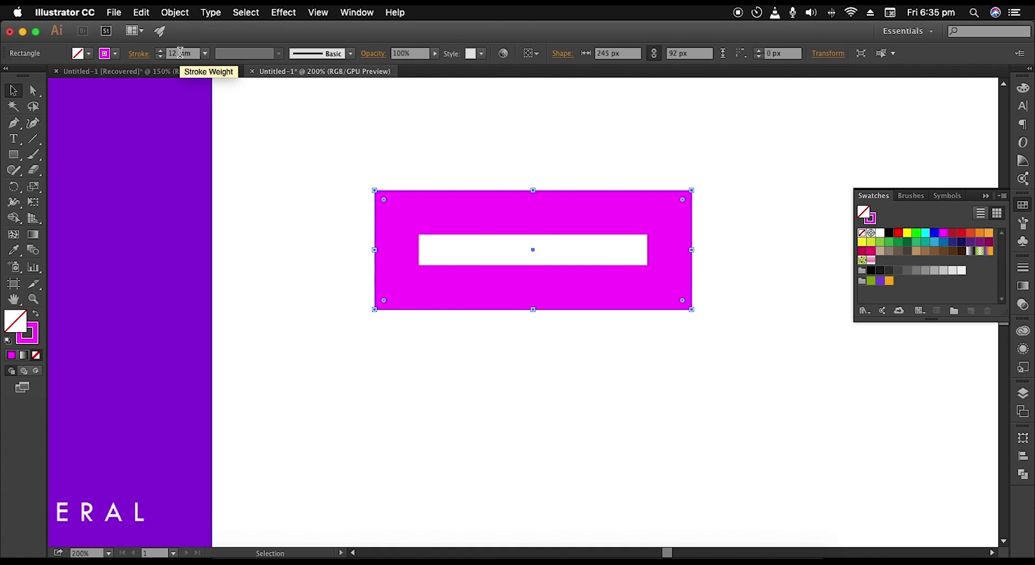
pyautogui.hscroll(4, 436, 167)
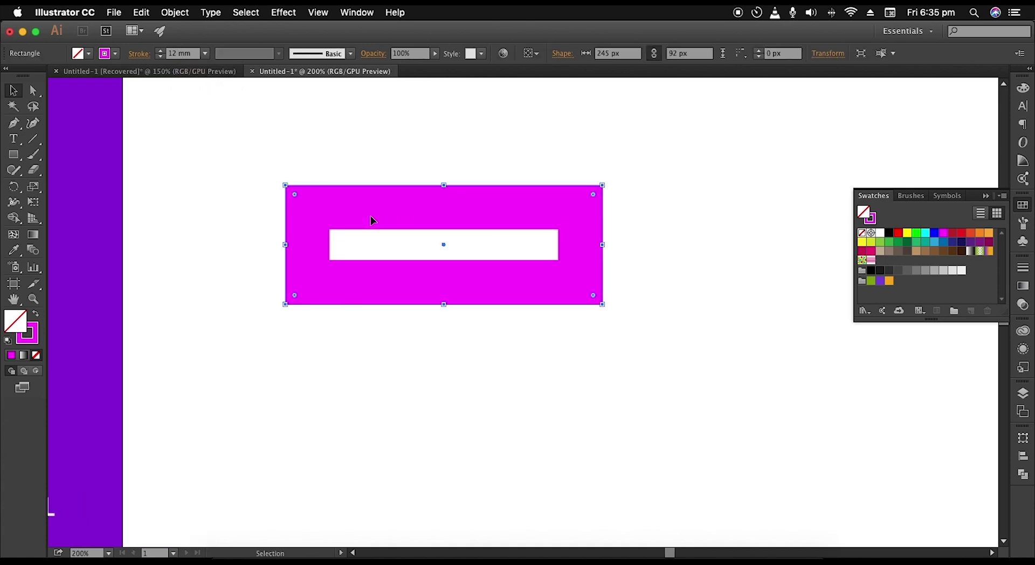
# Step: Round all the rectangle's corners to 46 px and convert its thick stroke to a filled outline
pyautogui.press('a')
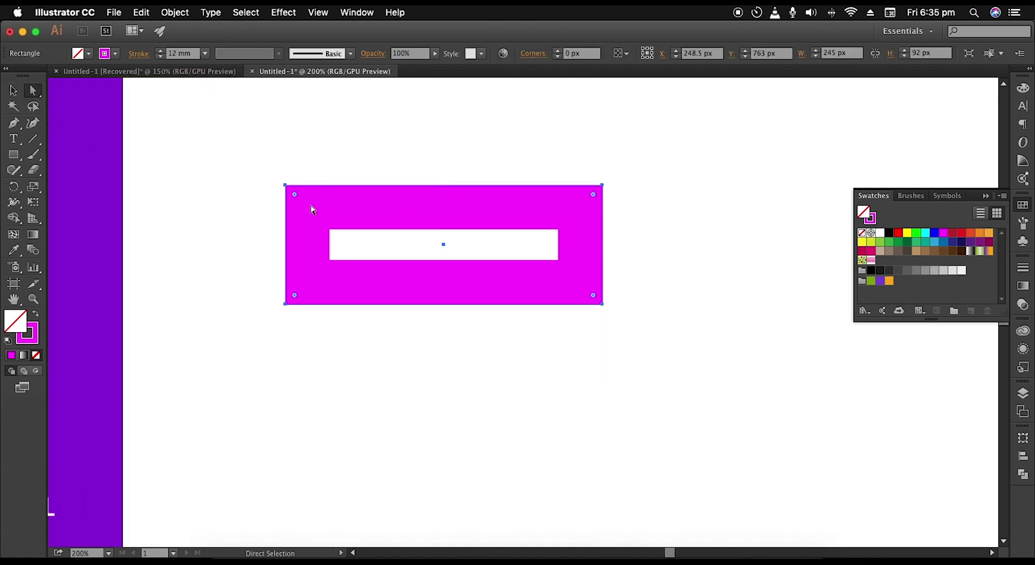
pyautogui.moveTo(295, 195); pyautogui.dragTo(463, 223)
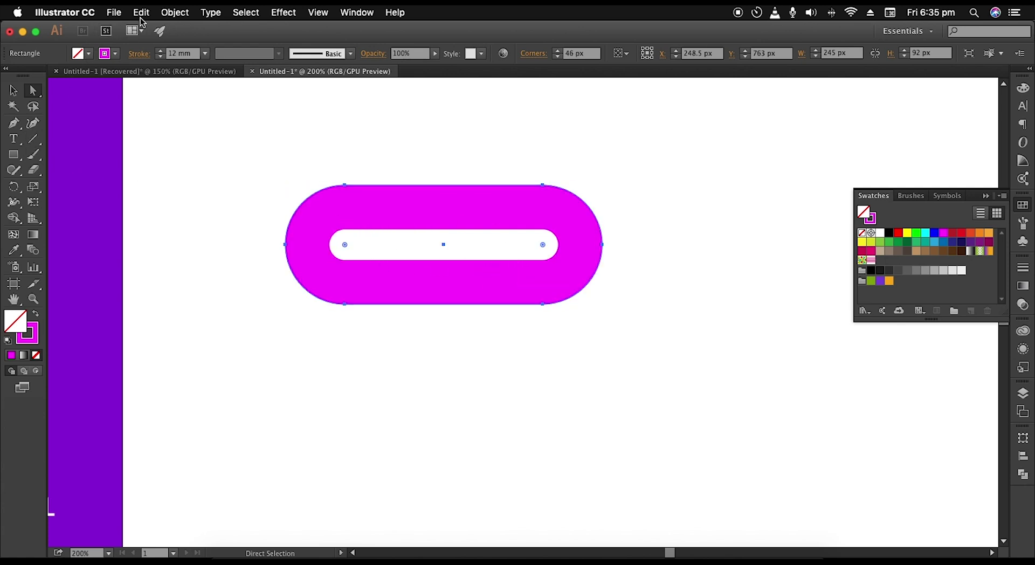
pyautogui.click(185, 14)
pyautogui.moveTo(218, 258)
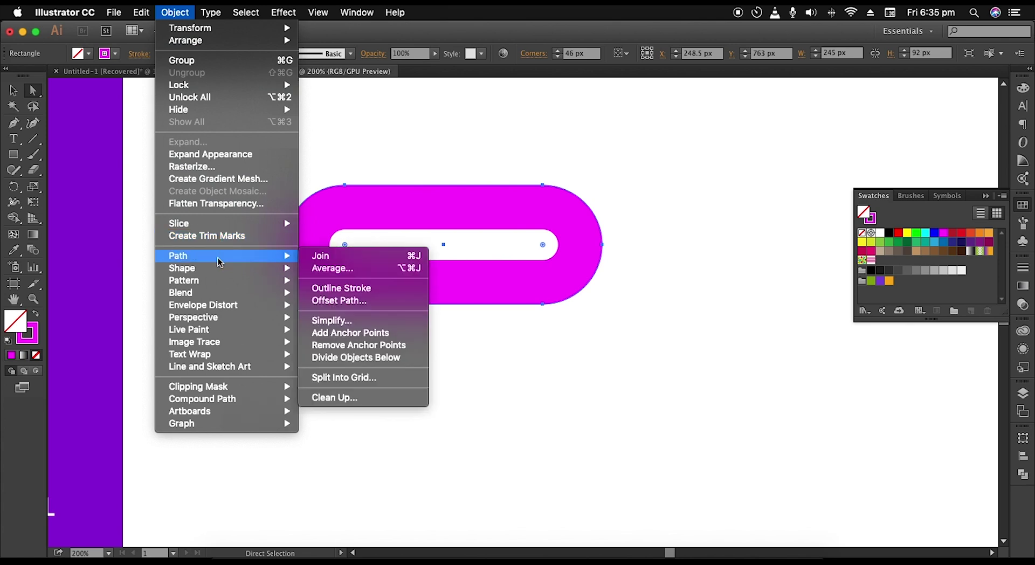
pyautogui.click(352, 288)
pyautogui.click(450, 161)
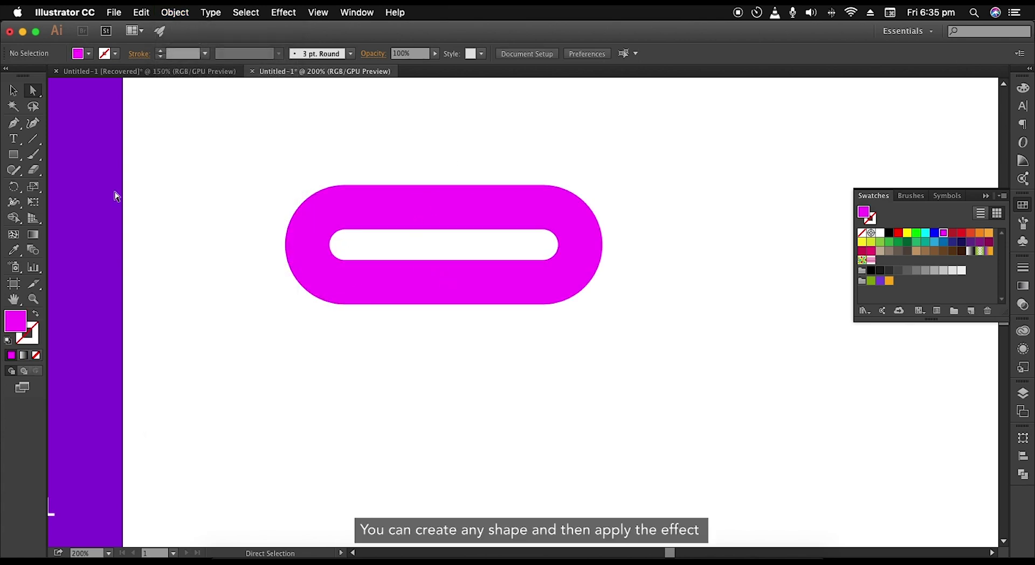
# Step: Cover the rounded ring's right part with a rectangle and subtract it with Minus Front, leaving a C shape
pyautogui.click(13, 154)
pyautogui.moveTo(396, 179); pyautogui.dragTo(641, 346)
pyautogui.click(12, 92)
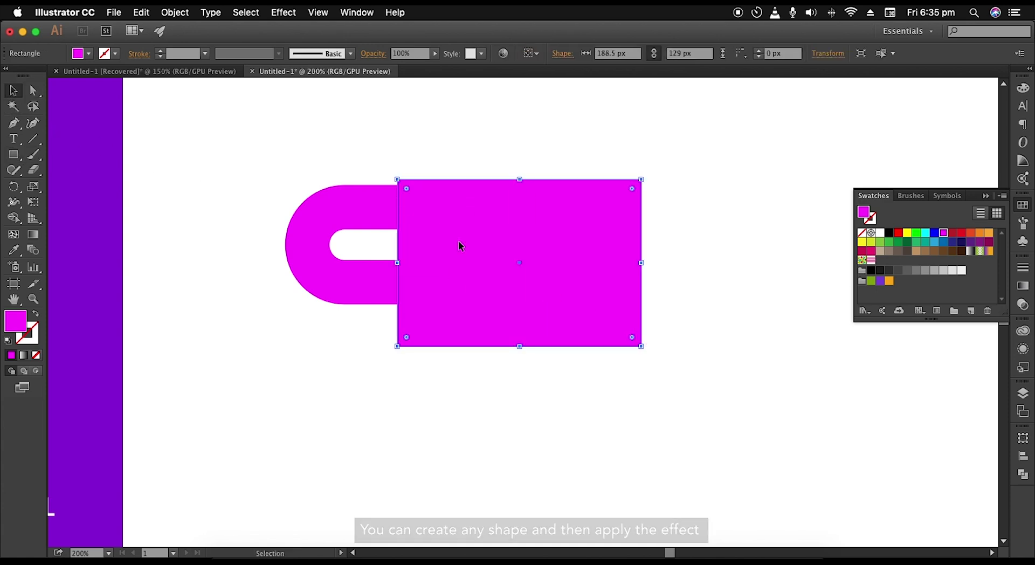
pyautogui.moveTo(593, 279); pyautogui.dragTo(680, 252)
pyautogui.moveTo(326, 156); pyautogui.dragTo(458, 255)
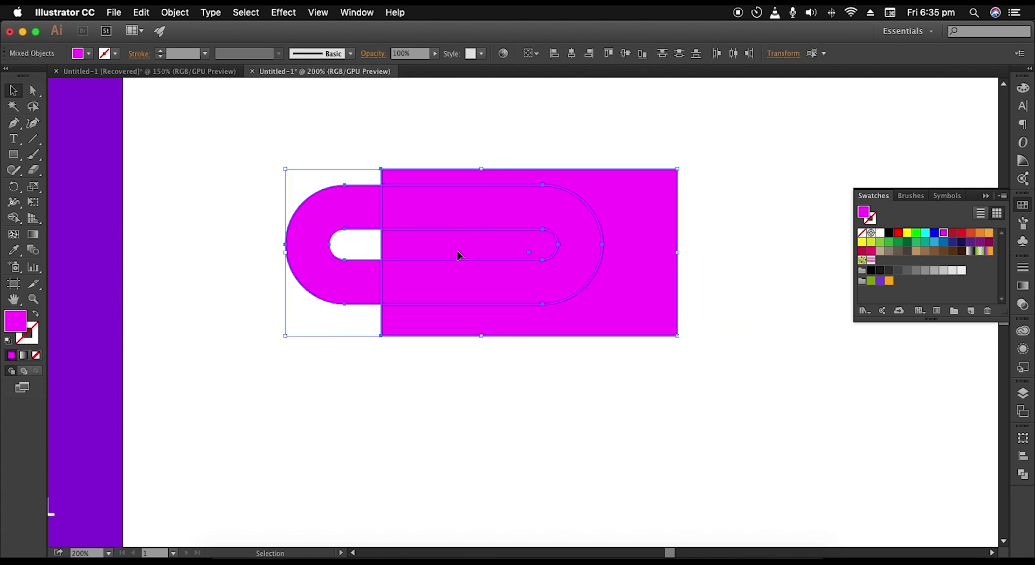
pyautogui.click(1023, 473)
pyautogui.click(890, 458)
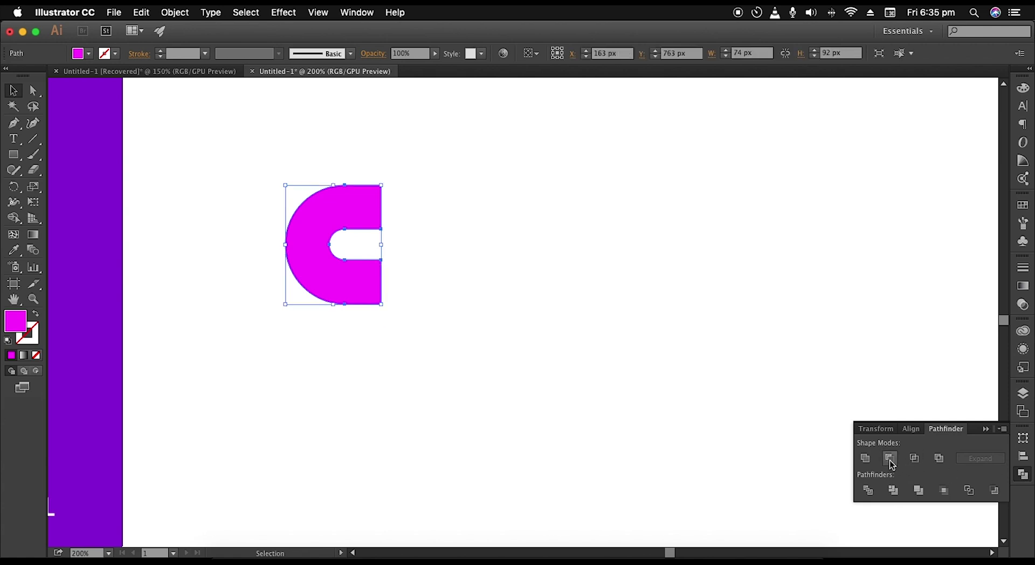
pyautogui.click(641, 240)
# Step: Fill the C shape with the pink horizontal stripe pattern swatch
pyautogui.moveTo(472, 244); pyautogui.dragTo(545, 271)
pyautogui.click(423, 303)
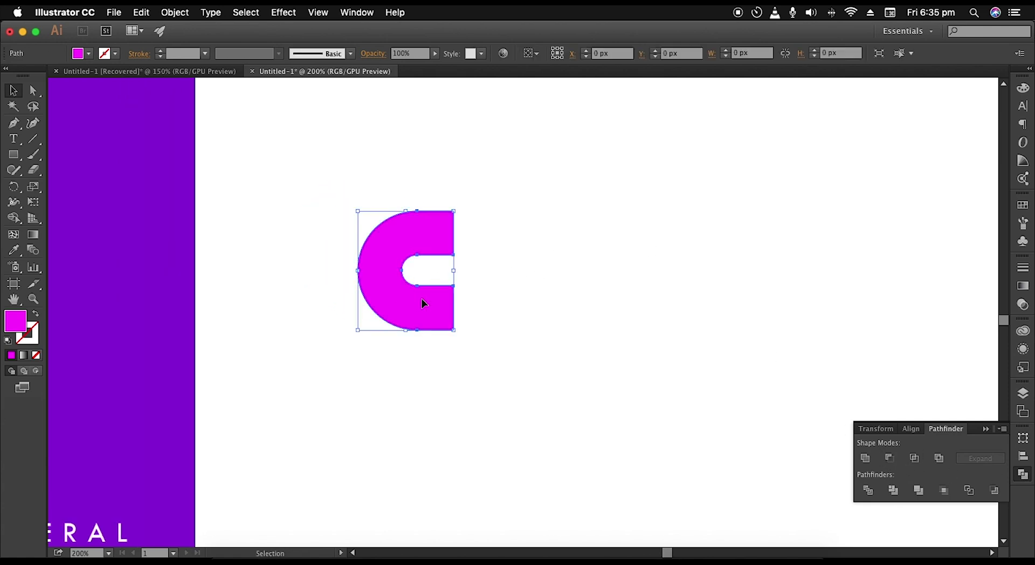
pyautogui.scroll(1, 424, 303)
pyautogui.moveTo(450, 275); pyautogui.dragTo(412, 333)
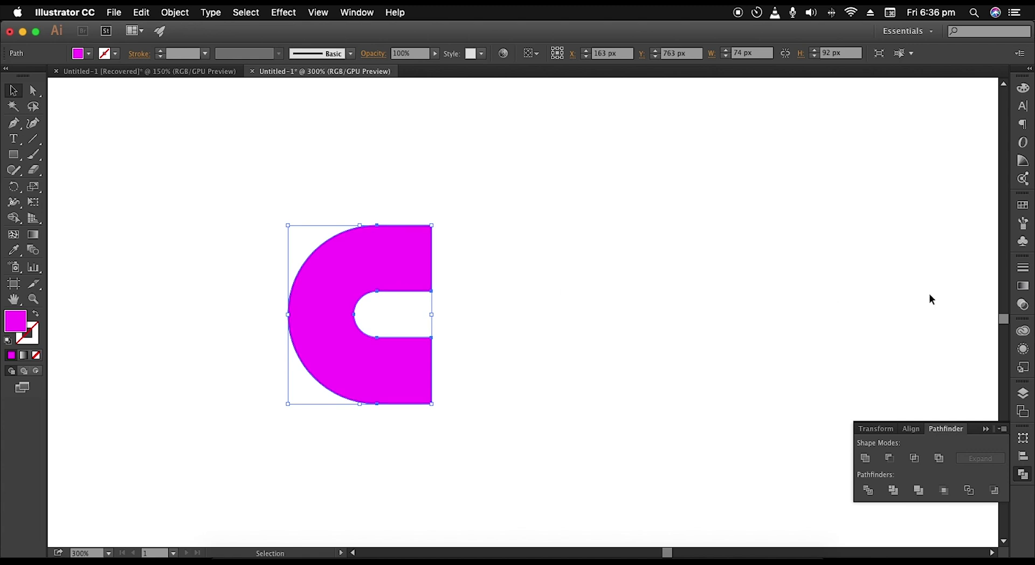
pyautogui.click(1022, 207)
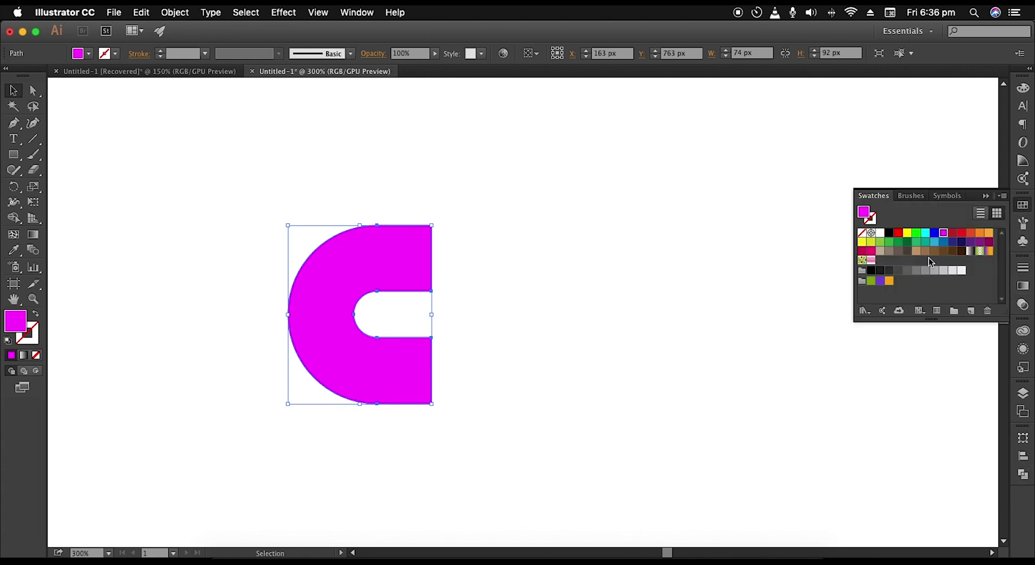
pyautogui.click(871, 260)
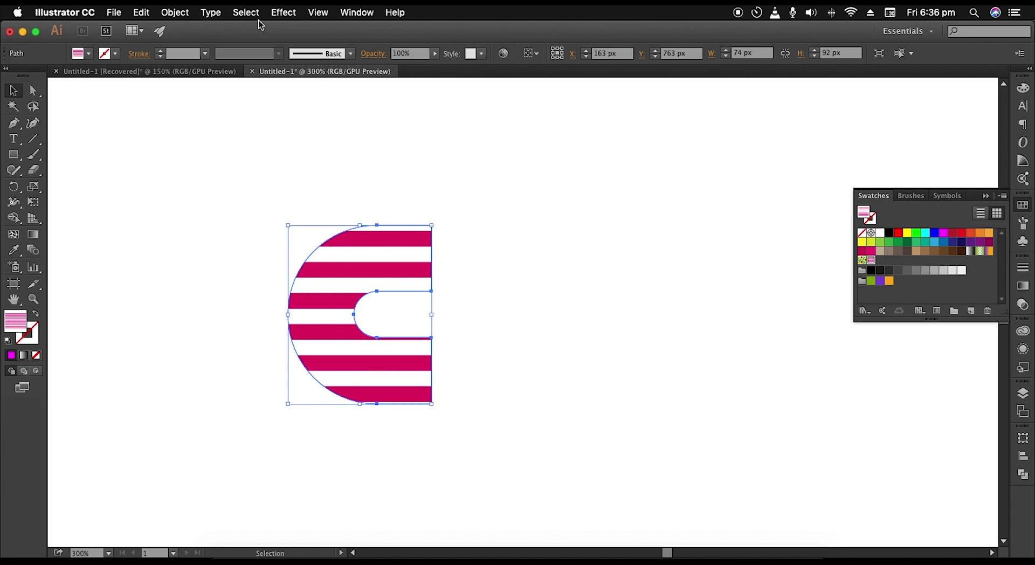
# Step: Apply a Transform effect to the C that scales only its pattern, not the object, to 52% vertically
pyautogui.click(282, 13)
pyautogui.moveTo(310, 132)
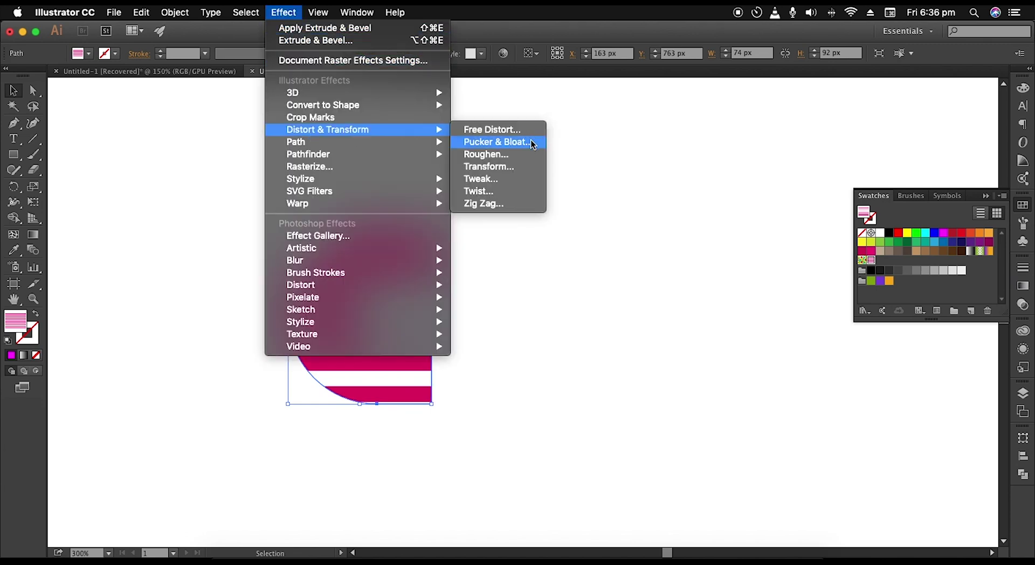
pyautogui.click(488, 166)
pyautogui.click(669, 366)
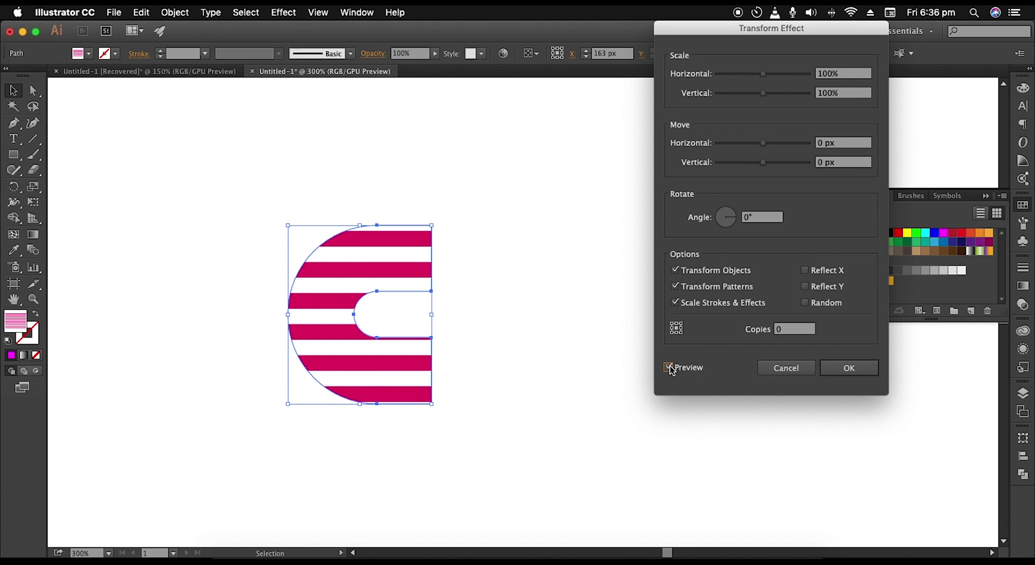
pyautogui.click(680, 268)
pyautogui.moveTo(762, 94); pyautogui.dragTo(745, 100)
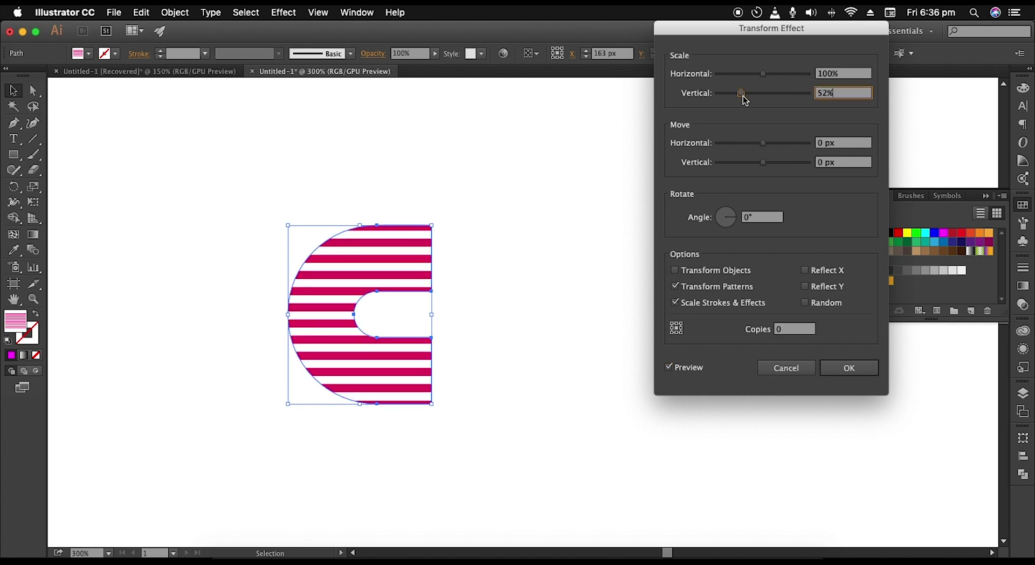
pyautogui.click(849, 367)
# Step: Apply a 3D Extrude & Bevel effect to the striped C with the surface set to No Shading
pyautogui.press('super+1')
pyautogui.click(283, 12)
pyautogui.moveTo(321, 92)
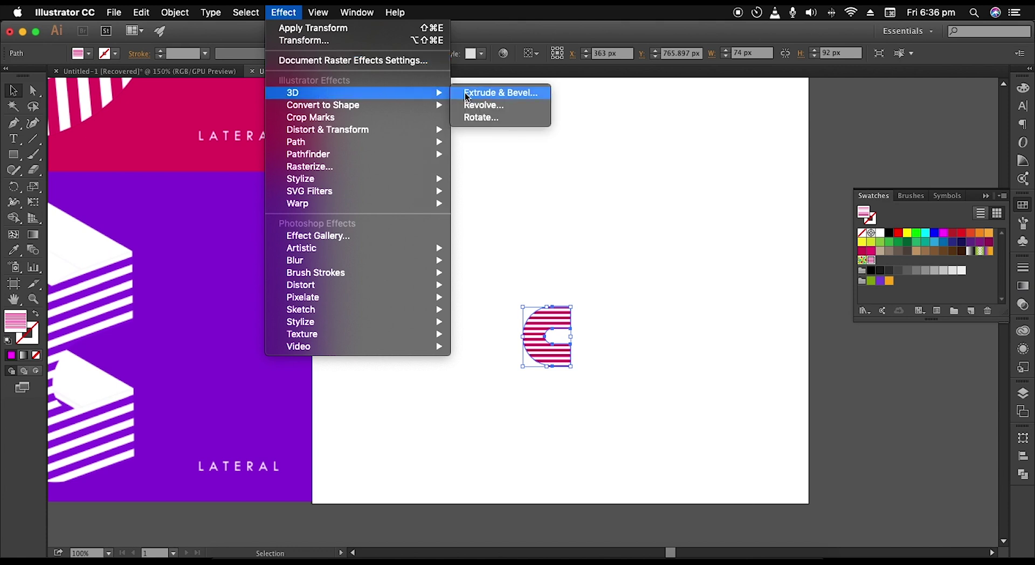
pyautogui.click(467, 95)
pyautogui.click(776, 306)
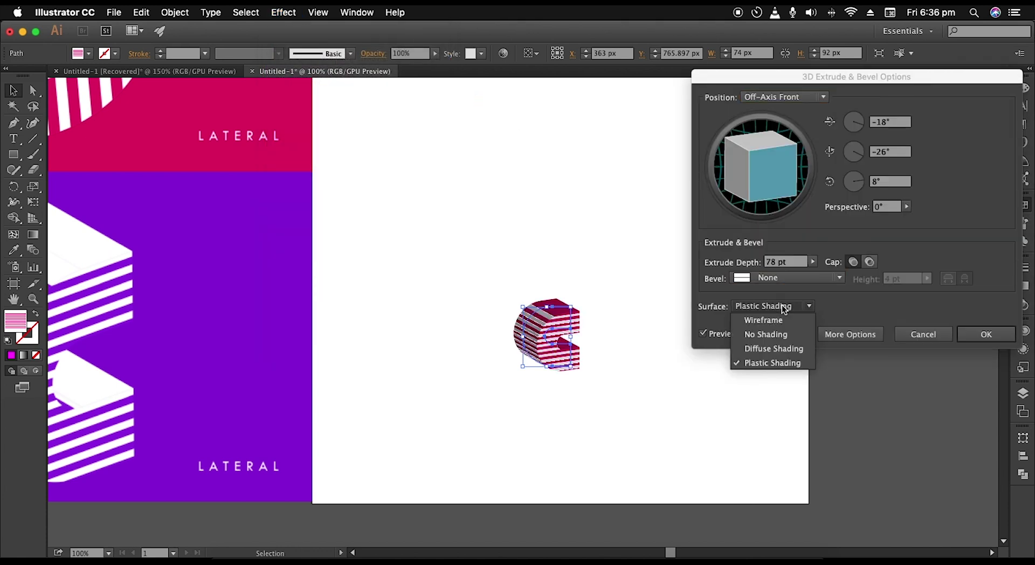
pyautogui.click(762, 338)
# Step: Set the C's X, Y and Z rotation to -33°, -33° and 20° and its extrude depth to 63 pt, then accept and deselect
pyautogui.click(882, 122)
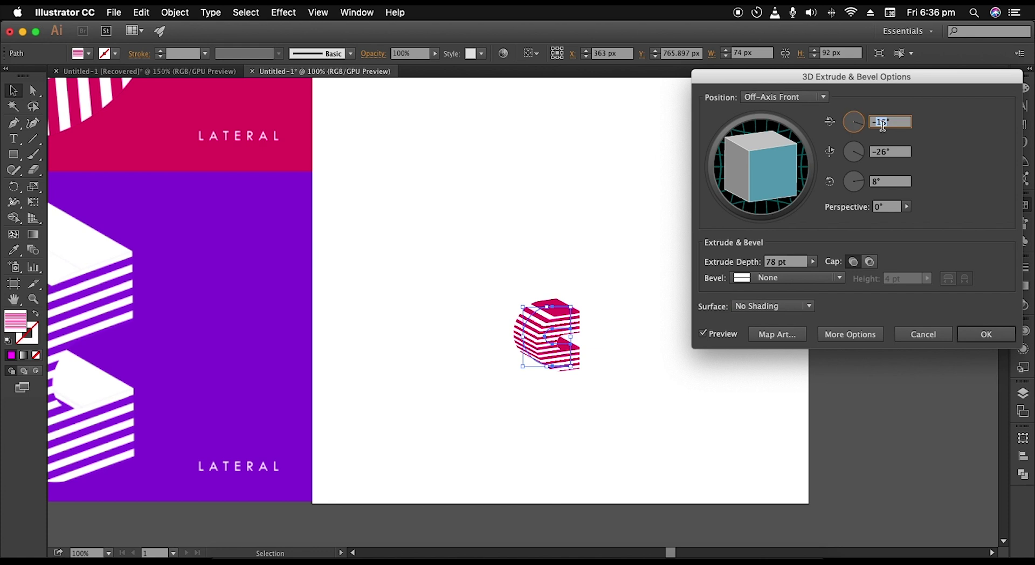
pyautogui.click(884, 151)
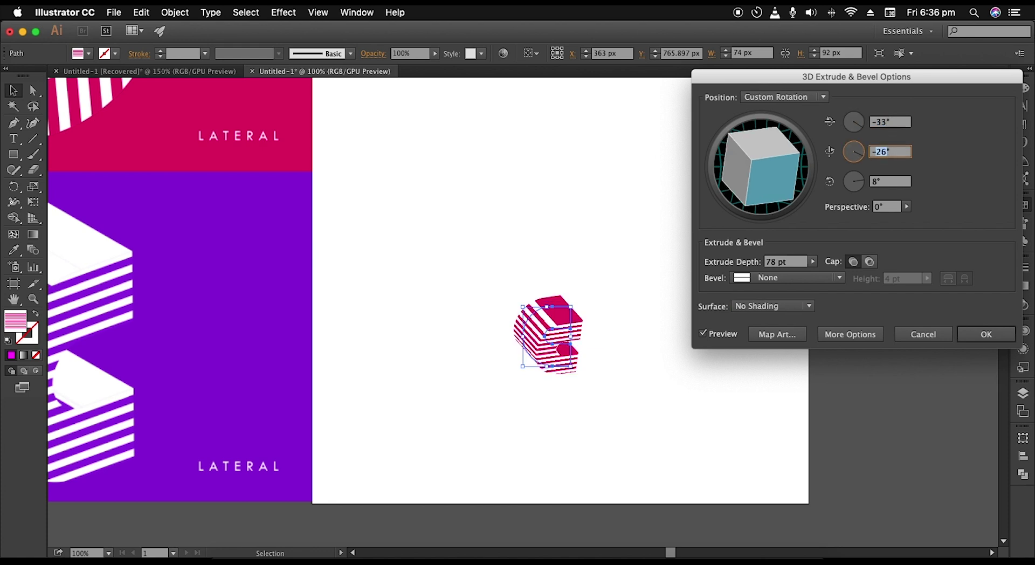
pyautogui.click(877, 182)
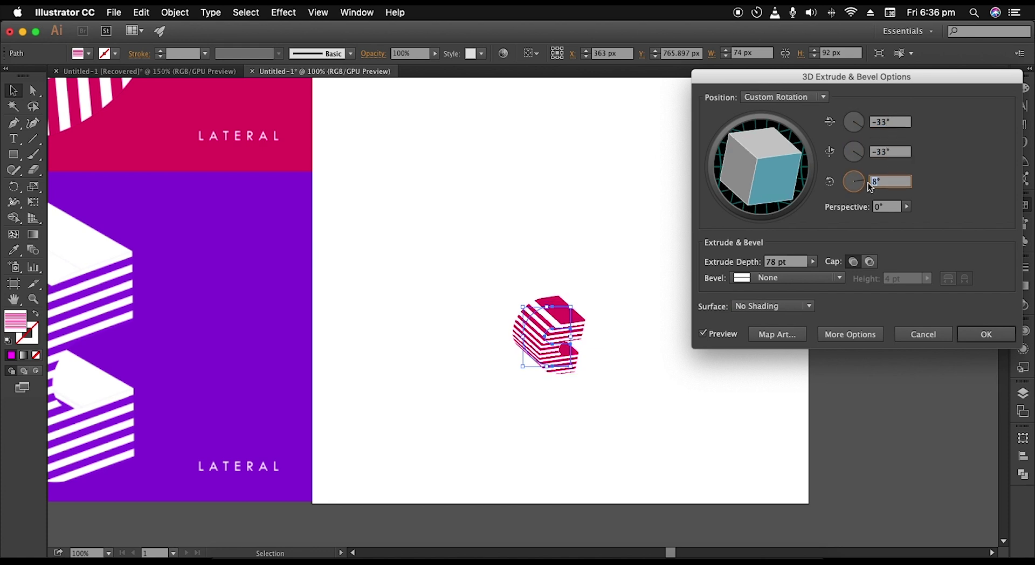
pyautogui.write('20')
pyautogui.click(887, 205)
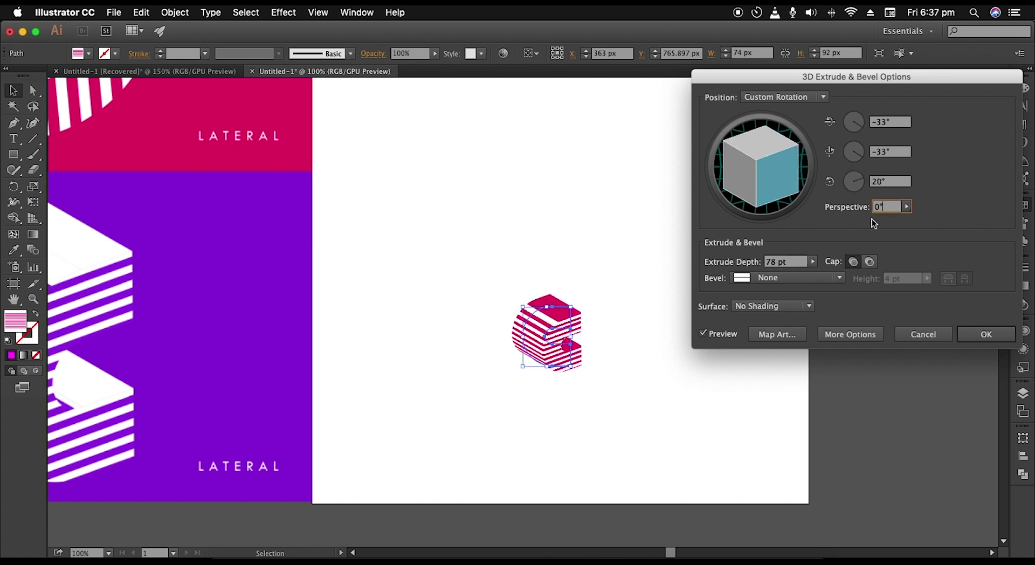
pyautogui.click(777, 262)
pyautogui.scroll(-15, 777, 262)
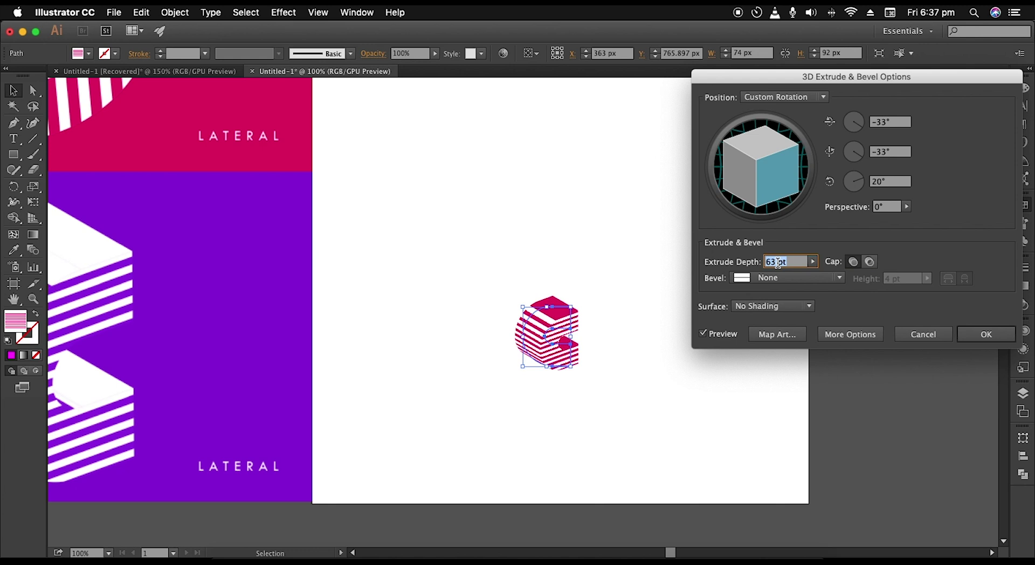
pyautogui.click(981, 338)
pyautogui.click(782, 368)
# Step: Move the extruded striped C to the left on the artboard and deselect it
pyautogui.moveTo(602, 366); pyautogui.dragTo(755, 353)
pyautogui.scroll(3, 756, 346)
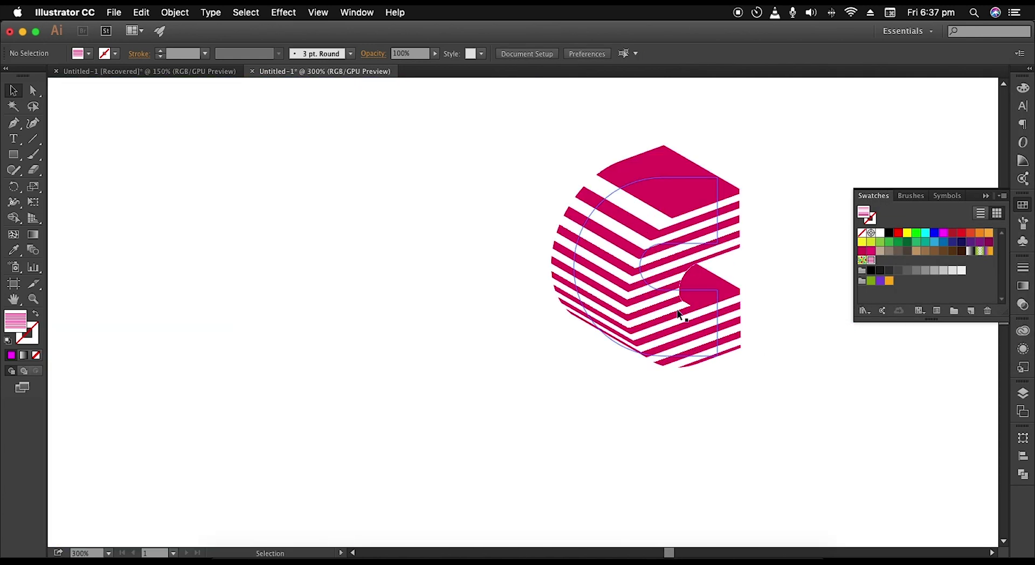
pyautogui.moveTo(679, 311); pyautogui.dragTo(517, 317)
pyautogui.click(562, 279)
pyautogui.moveTo(642, 277); pyautogui.dragTo(674, 284)
pyautogui.scroll(-3, 674, 285)
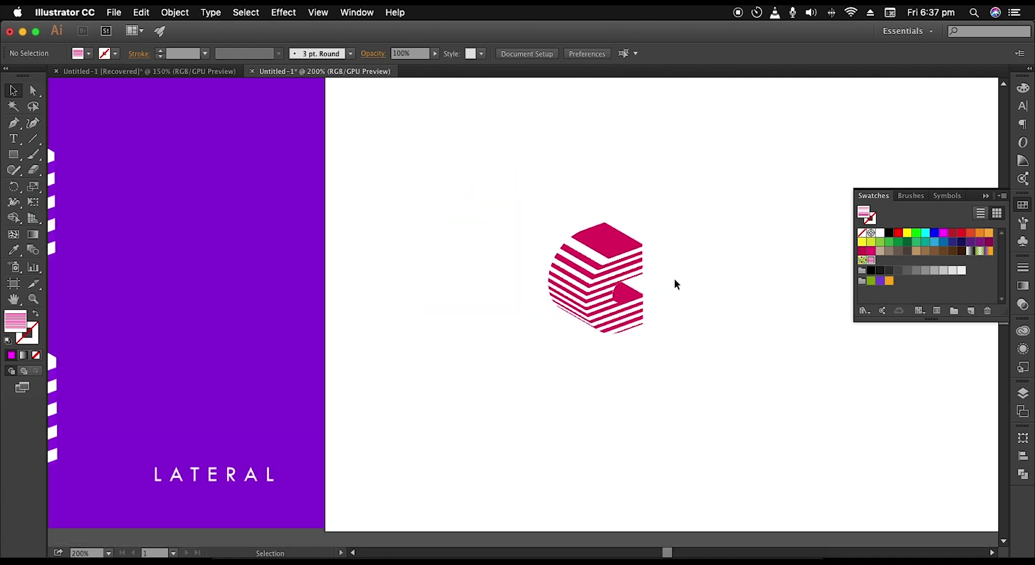
pyautogui.moveTo(430, 353); pyautogui.dragTo(603, 309)
pyautogui.moveTo(760, 298); pyautogui.dragTo(458, 318)
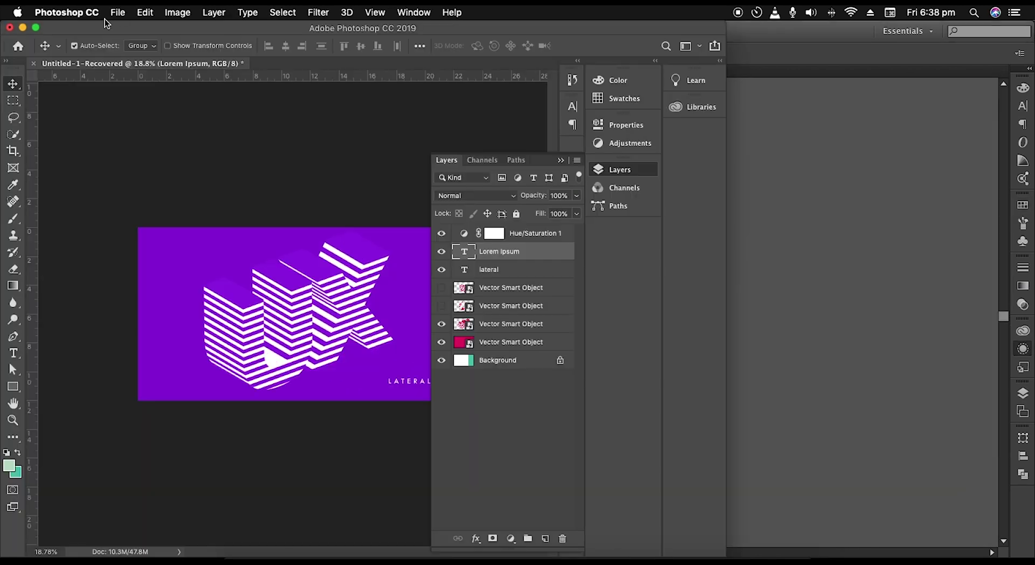
# Step: Switch to Photoshop and create a new document 2000 pixels wide and 1200 pixels high
pyautogui.click(116, 13)
pyautogui.click(131, 29)
pyautogui.doubleClick(697, 165)
pyautogui.write('2')
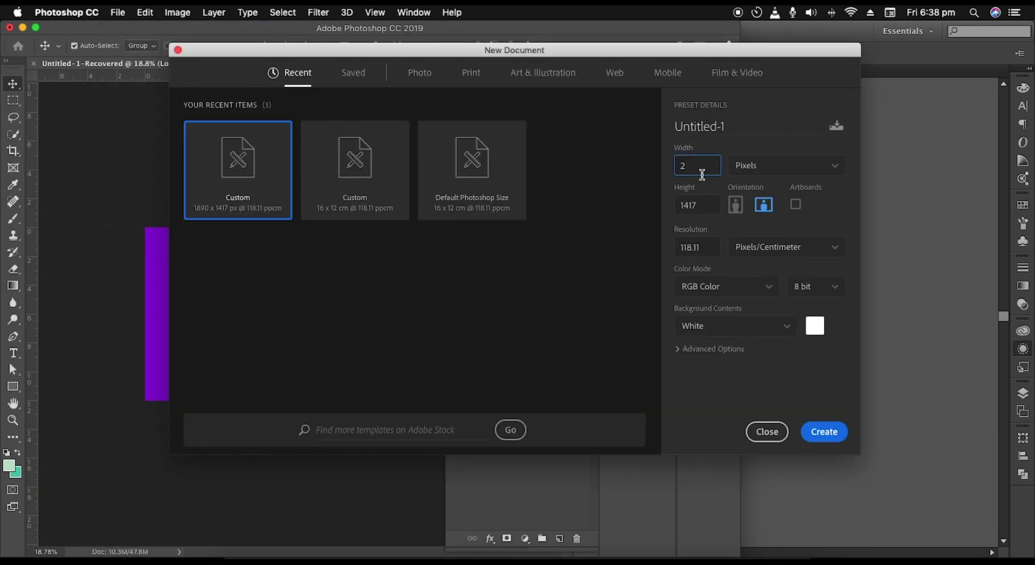
pyautogui.write('000')
pyautogui.press('Tab')
pyautogui.write('1200')
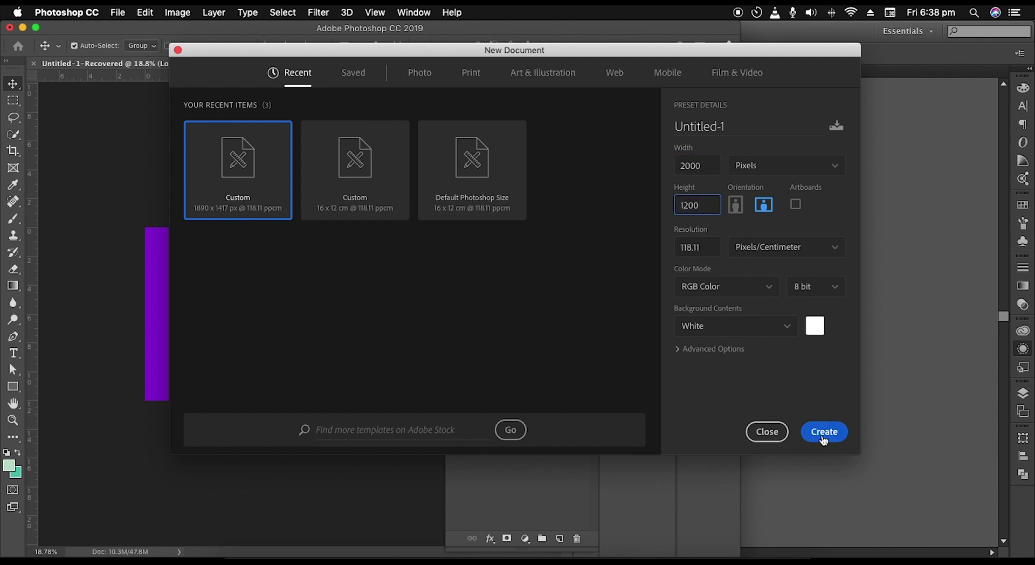
pyautogui.click(824, 431)
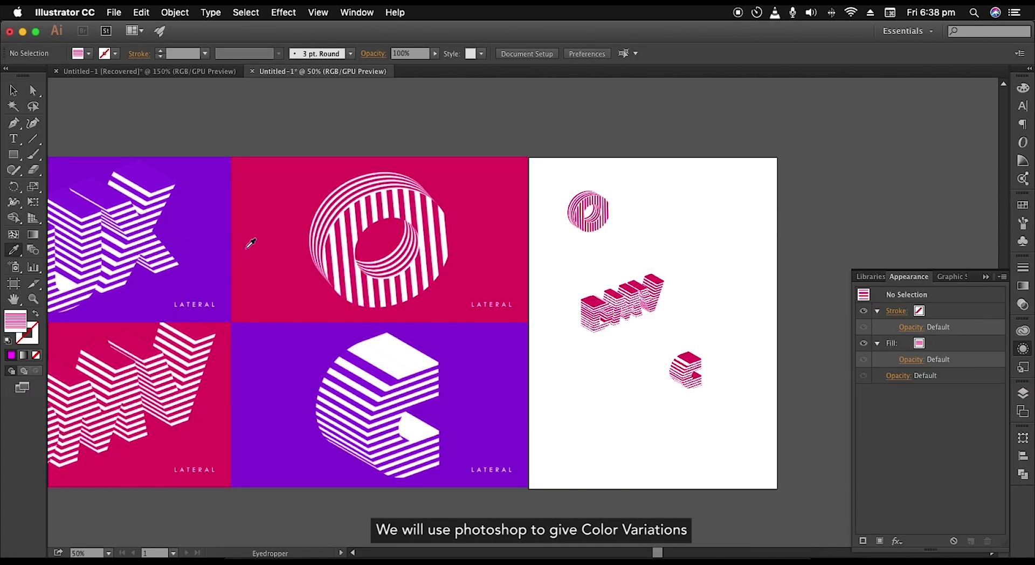
# Step: In Photoshop, set the foreground color to #e40069 and fill the background layer with it
pyautogui.doubleClick(19, 324)
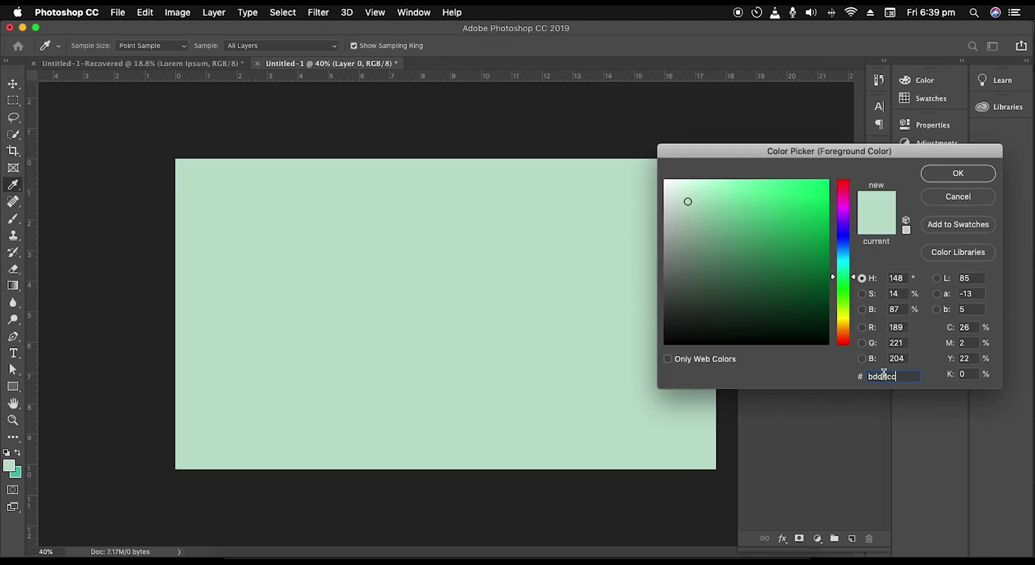
pyautogui.doubleClick(883, 376)
pyautogui.write('e40069')
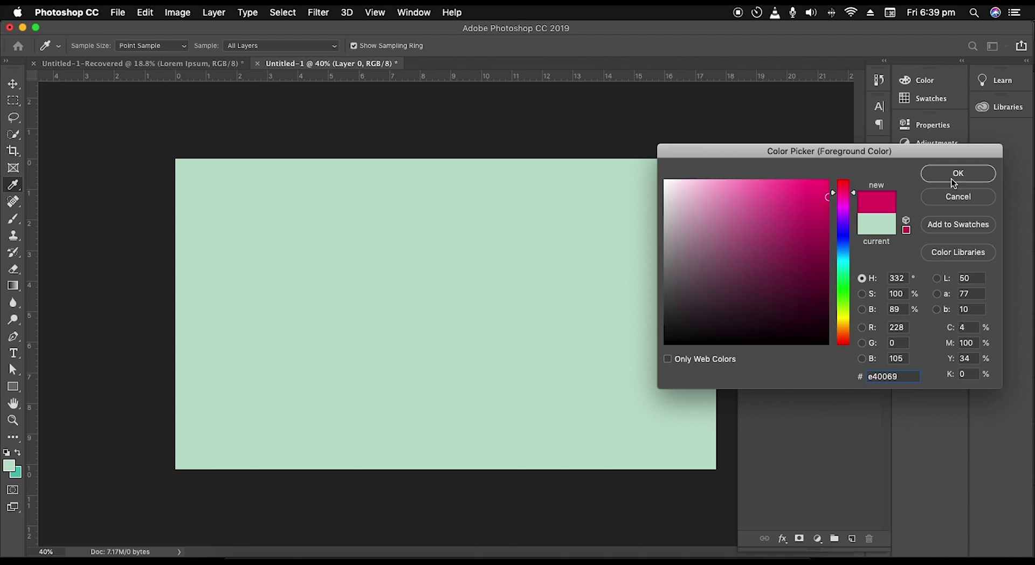
pyautogui.click(957, 173)
pyautogui.hotkey('alt', 'BackSpace')
# Step: Bring the striped O, DMV and C from Illustrator into the pink Photoshop document as vector smart objects
pyautogui.press('v')
pyautogui.click(485, 553)
pyautogui.moveTo(485, 500); pyautogui.dragTo(457, 305)
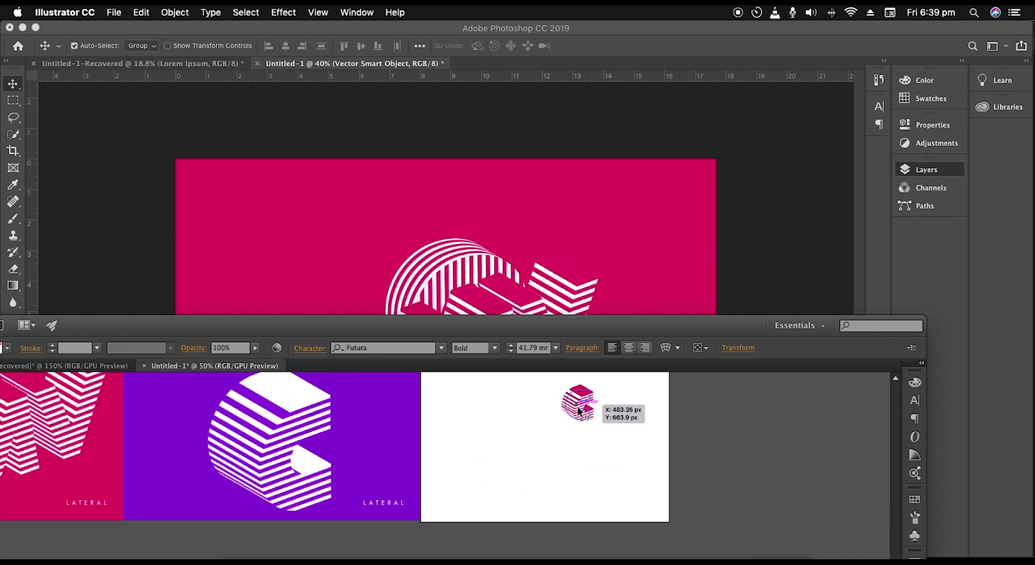
pyautogui.moveTo(581, 410); pyautogui.dragTo(611, 289)
pyautogui.click(612, 289)
pyautogui.moveTo(612, 289); pyautogui.dragTo(461, 314)
# Step: Enlarge the C, DMV and O smart objects so that each fills most of the canvas height
pyautogui.moveTo(516, 248); pyautogui.dragTo(588, 190)
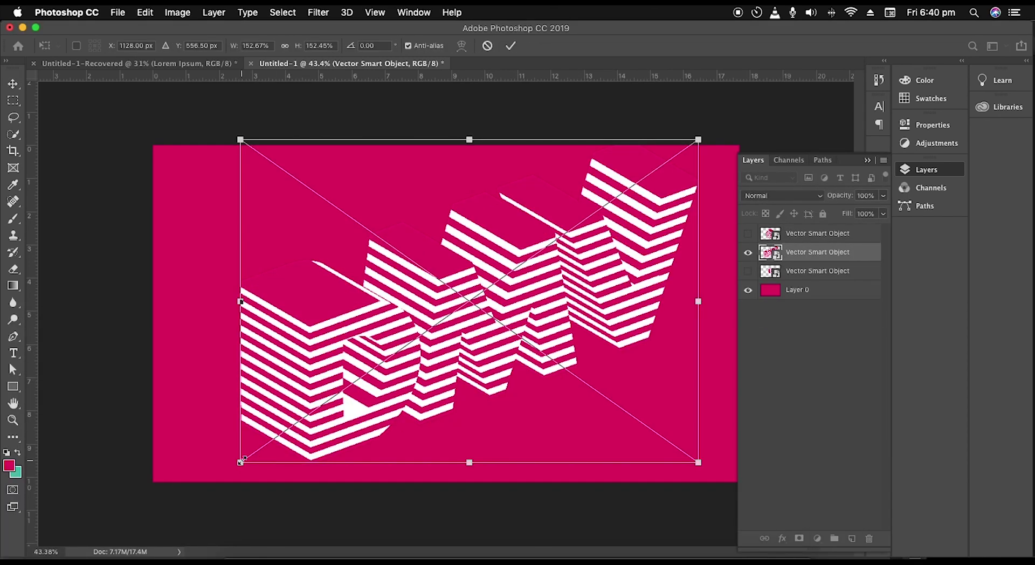
pyautogui.moveTo(242, 460); pyautogui.dragTo(225, 472)
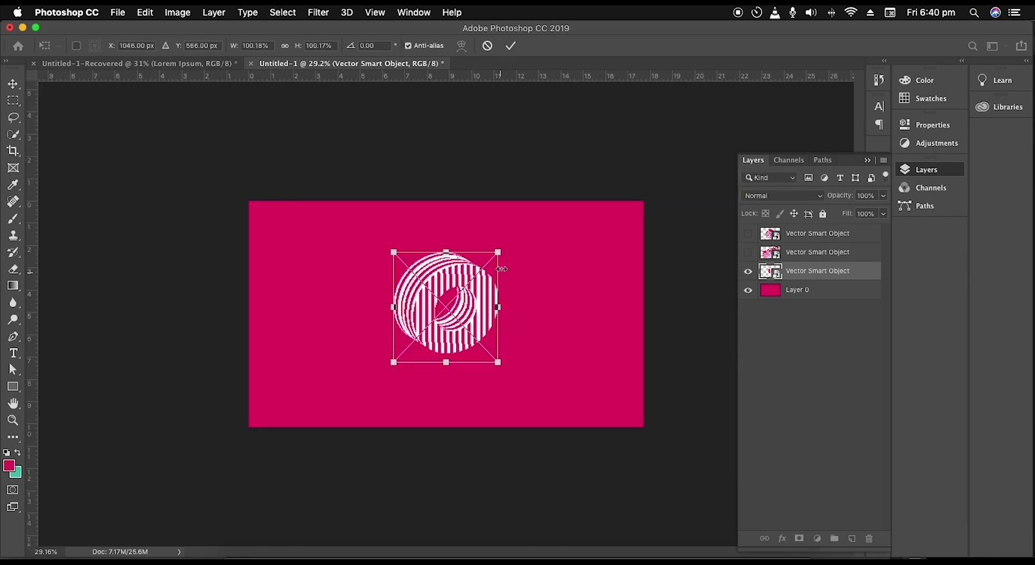
pyautogui.moveTo(495, 252); pyautogui.dragTo(560, 204)
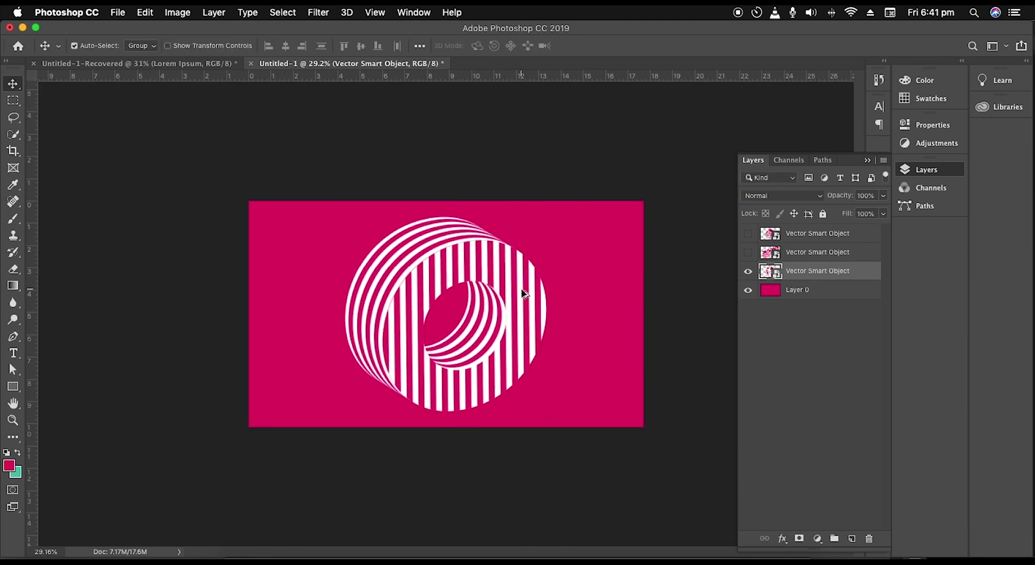
# Step: Add a colorized Hue/Saturation adjustment above all layers with hue about 283, saturation 100 and lightness +3
pyautogui.press('super+0')
pyautogui.click(825, 236)
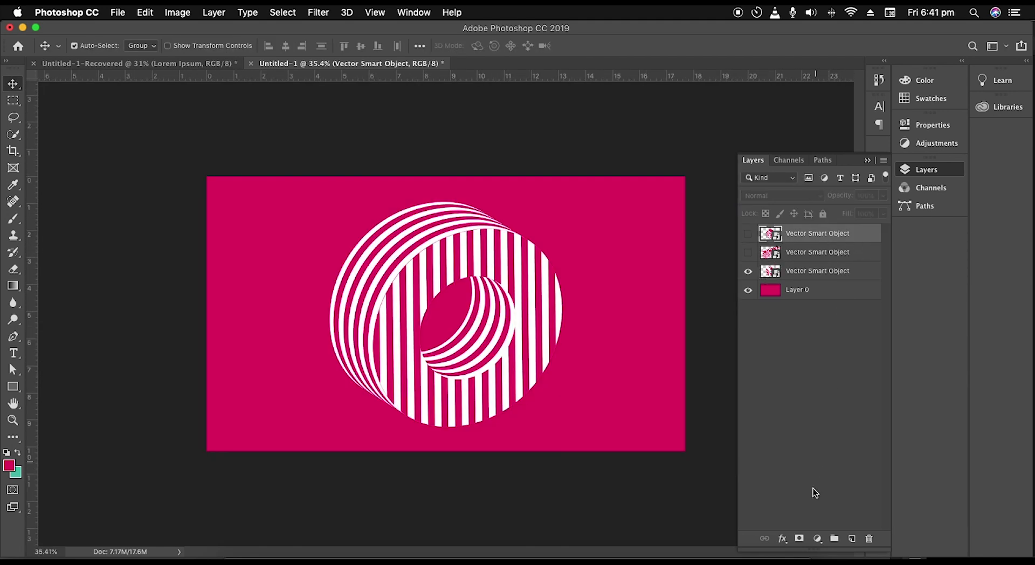
pyautogui.click(817, 538)
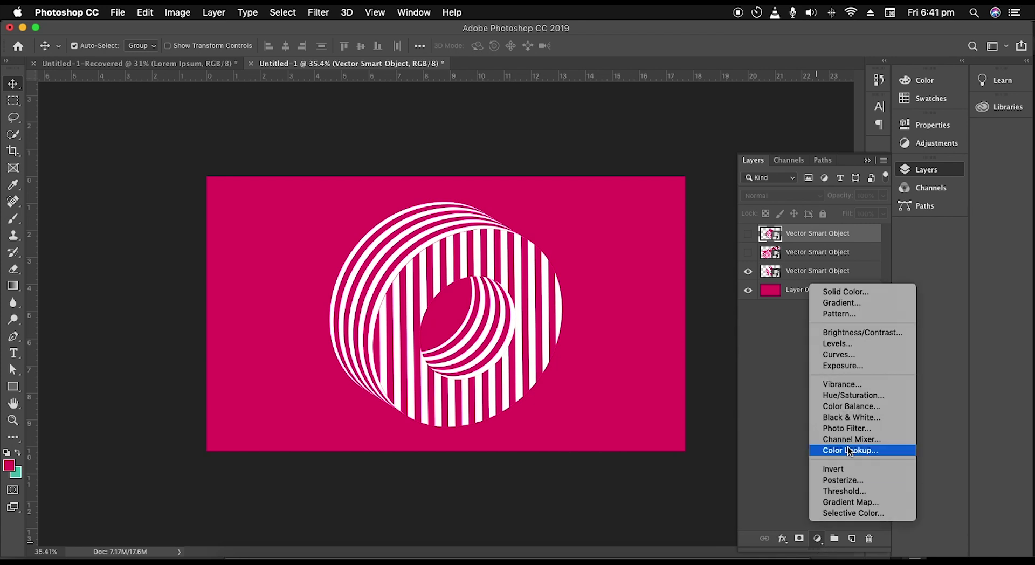
pyautogui.click(838, 395)
pyautogui.click(781, 269)
pyautogui.moveTo(755, 229); pyautogui.dragTo(852, 233)
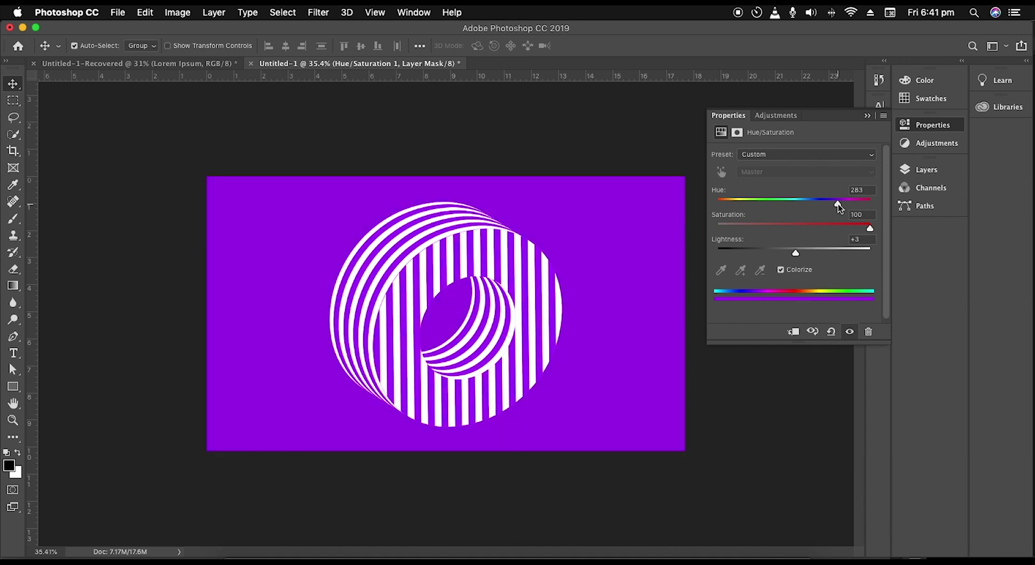
pyautogui.click(868, 117)
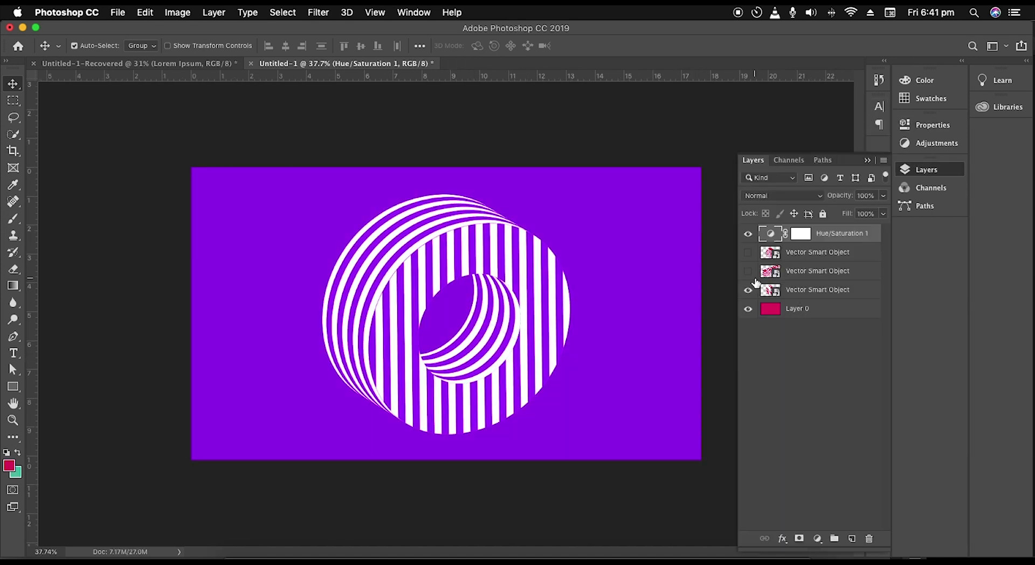
# Step: Switch the visible lettering from the O to DMV and then to the C beneath the purple adjustment
pyautogui.click(748, 289)
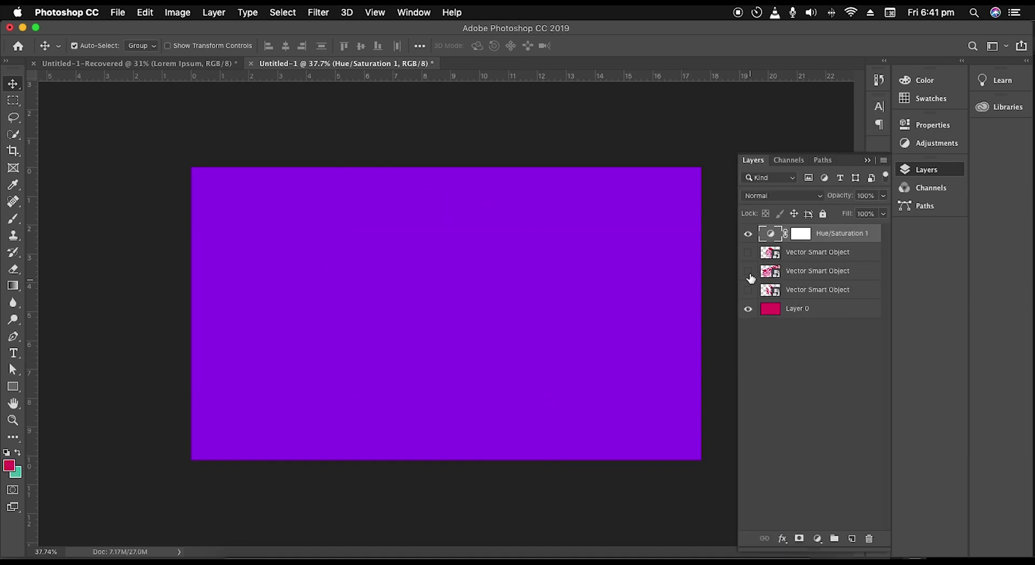
pyautogui.click(748, 272)
pyautogui.scroll(-5, 556, 335)
pyautogui.press('super+plus')
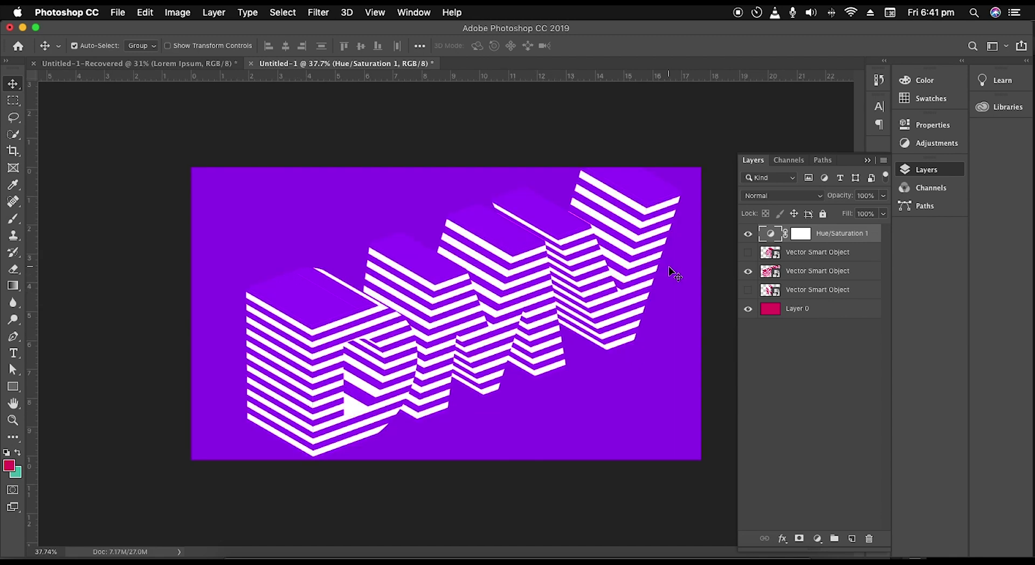
pyautogui.click(747, 271)
pyautogui.click(748, 253)
pyautogui.scroll(-5, 487, 305)
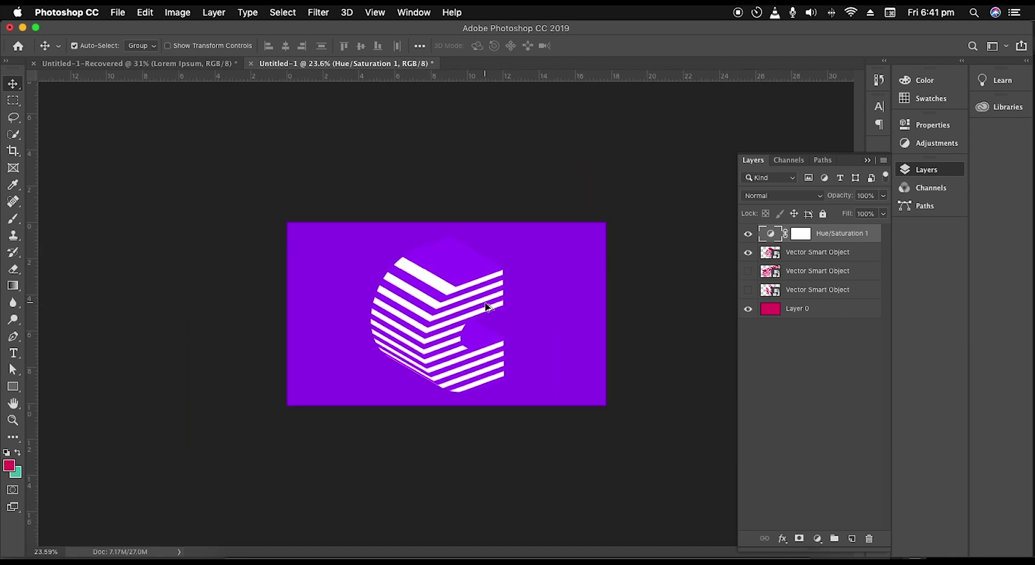
# Step: Add the text LATERAL over the lower part of the C design
pyautogui.scroll(6, 488, 306)
pyautogui.press('t')
pyautogui.click(609, 397)
pyautogui.write('LATERAL')
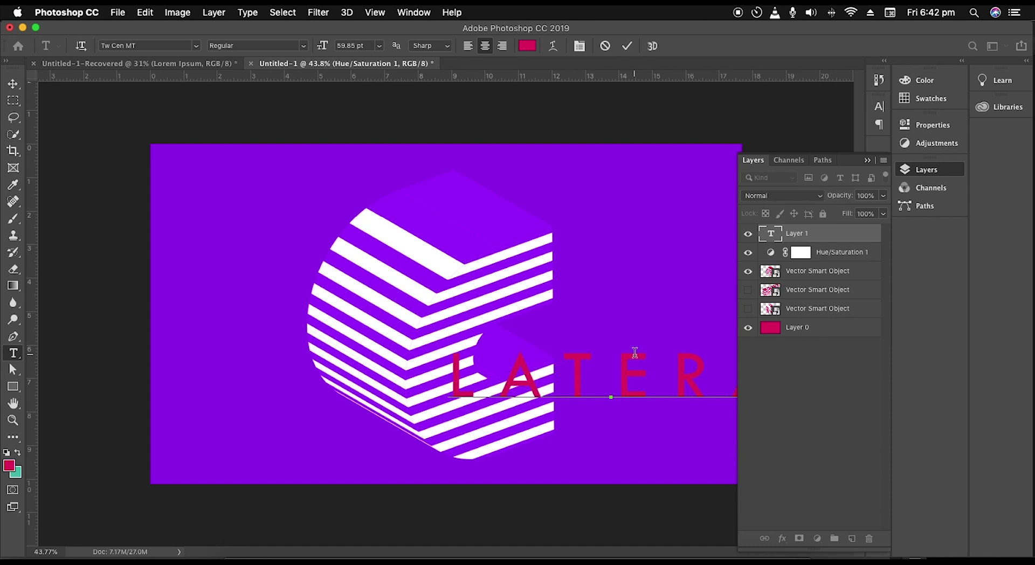
# Step: Scale the LATERAL text down to about 15 pt and place it in the canvas's lower-right corner
pyautogui.click(13, 84)
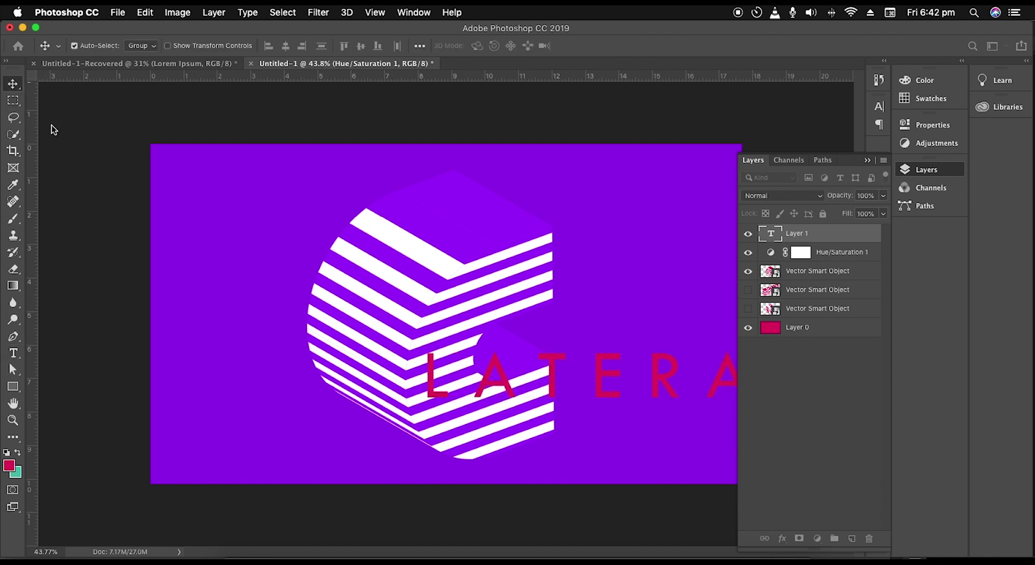
pyautogui.press('super+t')
pyautogui.moveTo(821, 340); pyautogui.dragTo(674, 369)
pyautogui.moveTo(659, 381); pyautogui.dragTo(703, 464)
pyautogui.press('Return')
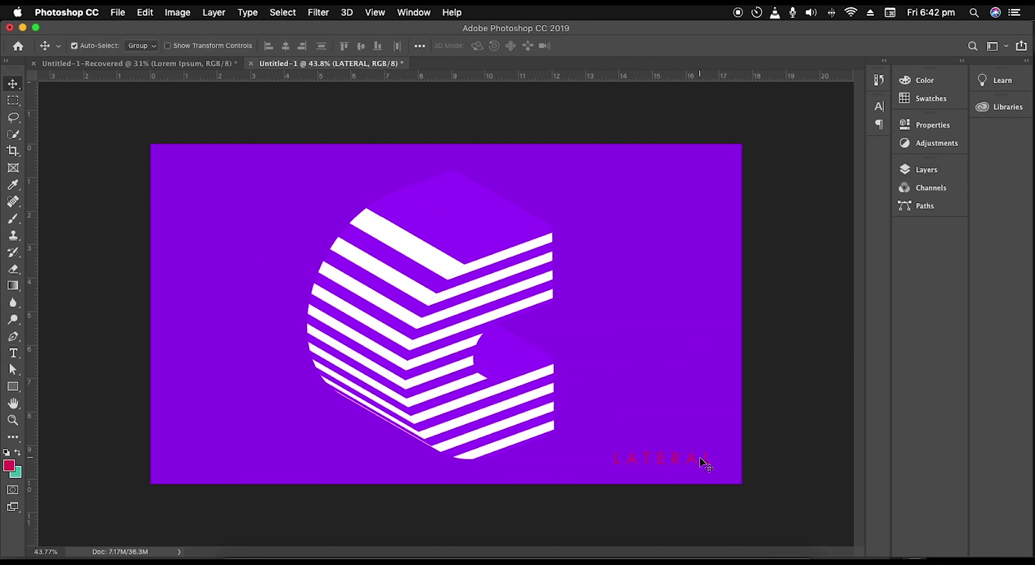
# Step: Change the LATERAL text color to white
pyautogui.press('t')
pyautogui.click(579, 47)
pyautogui.click(771, 118)
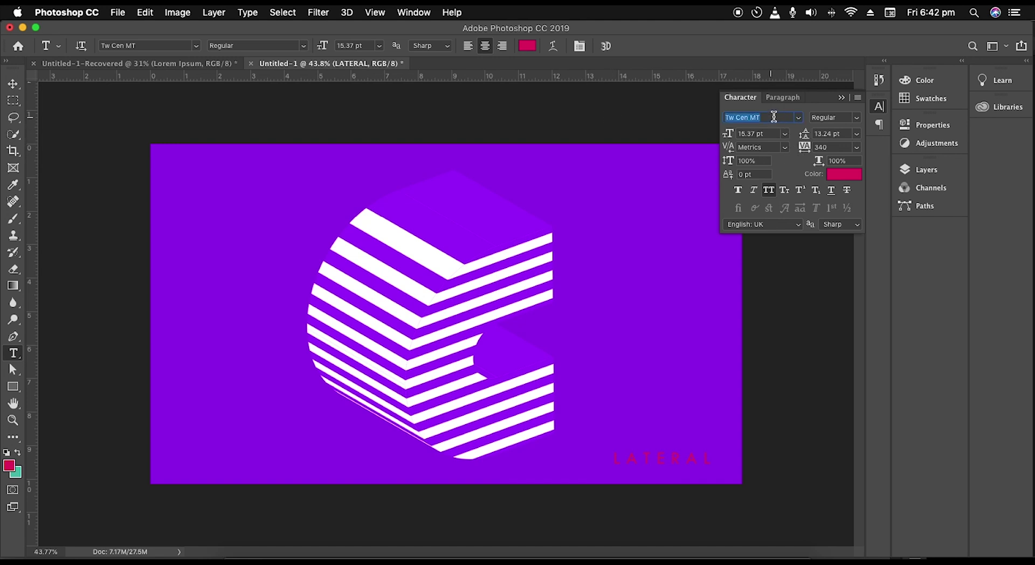
pyautogui.click(830, 175)
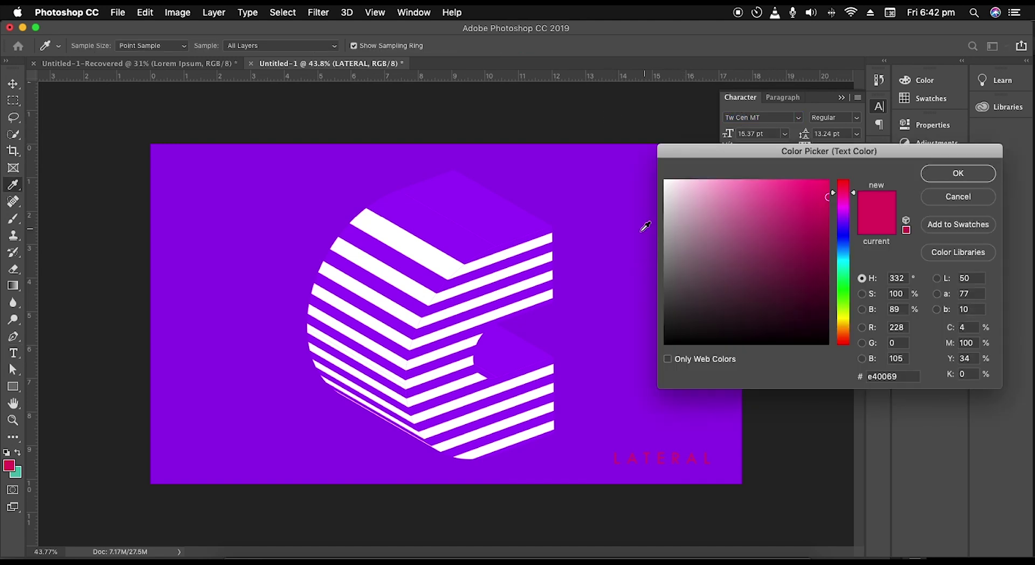
pyautogui.moveTo(779, 215); pyautogui.dragTo(628, 139)
pyautogui.click(958, 173)
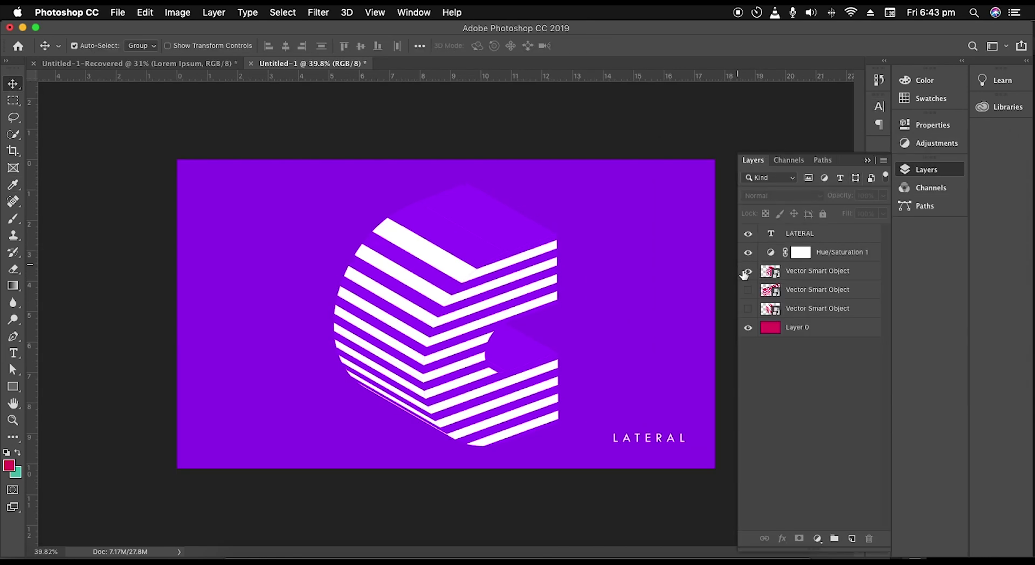
# Step: Show DMV in place of the C and compare it with the Hue/Saturation adjustment off and on
pyautogui.click(747, 271)
pyautogui.click(748, 290)
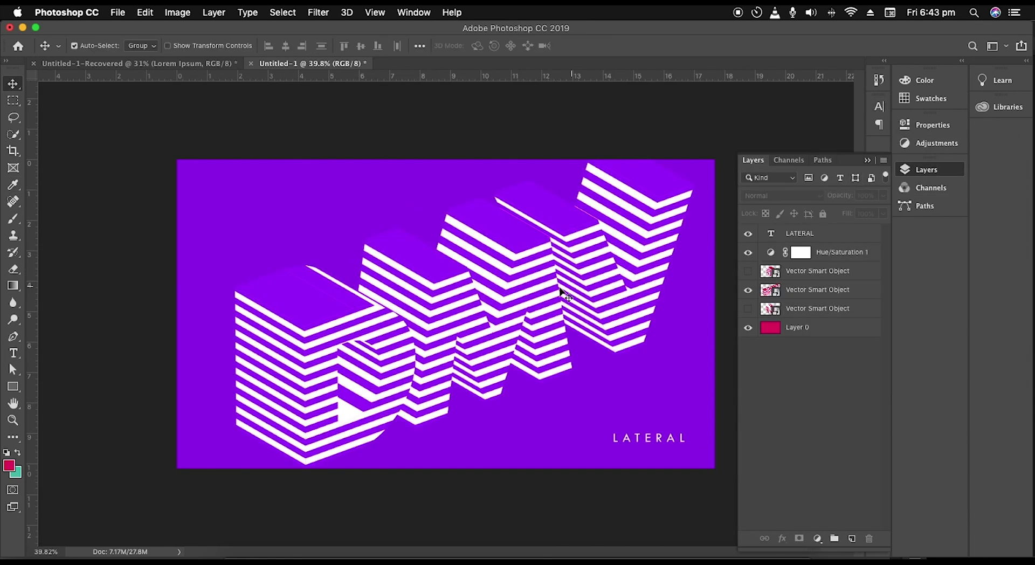
pyautogui.click(747, 253)
pyautogui.click(748, 253)
# Step: Open the DMV smart object in Illustrator and replace its text with XU
pyautogui.click(772, 291)
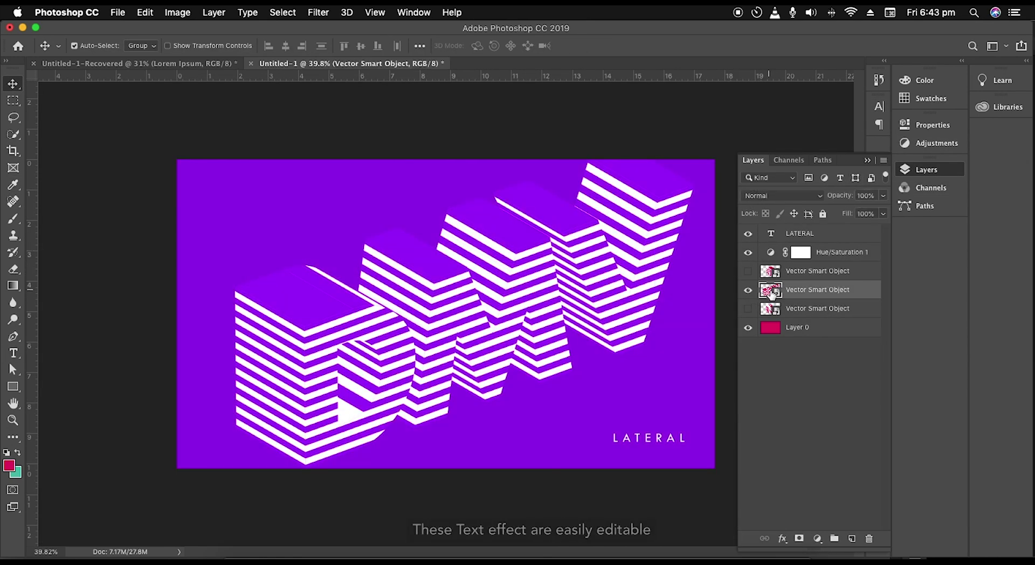
pyautogui.doubleClick(771, 291)
pyautogui.click(608, 229)
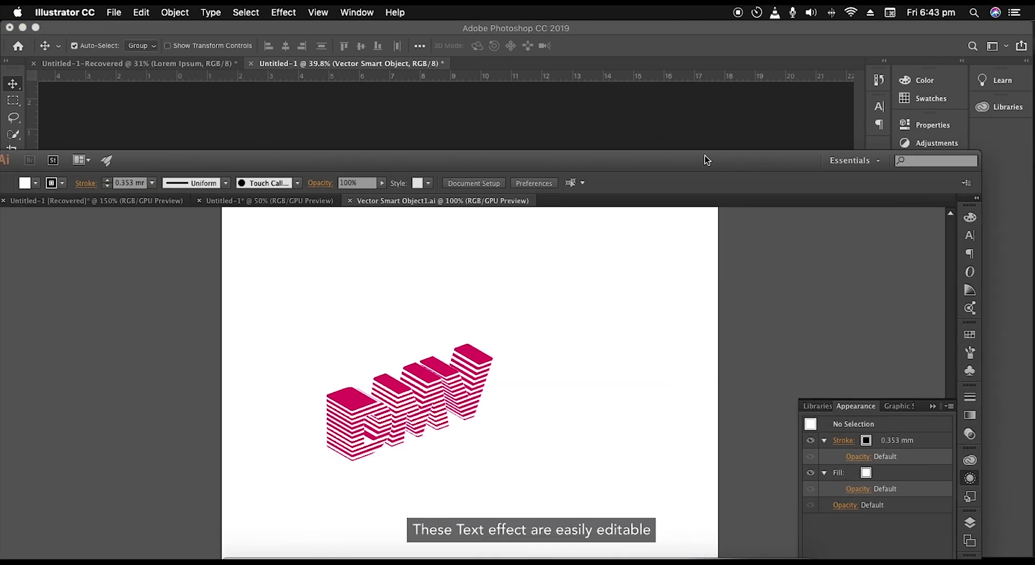
pyautogui.scroll(1, 518, 340)
pyautogui.doubleClick(482, 353)
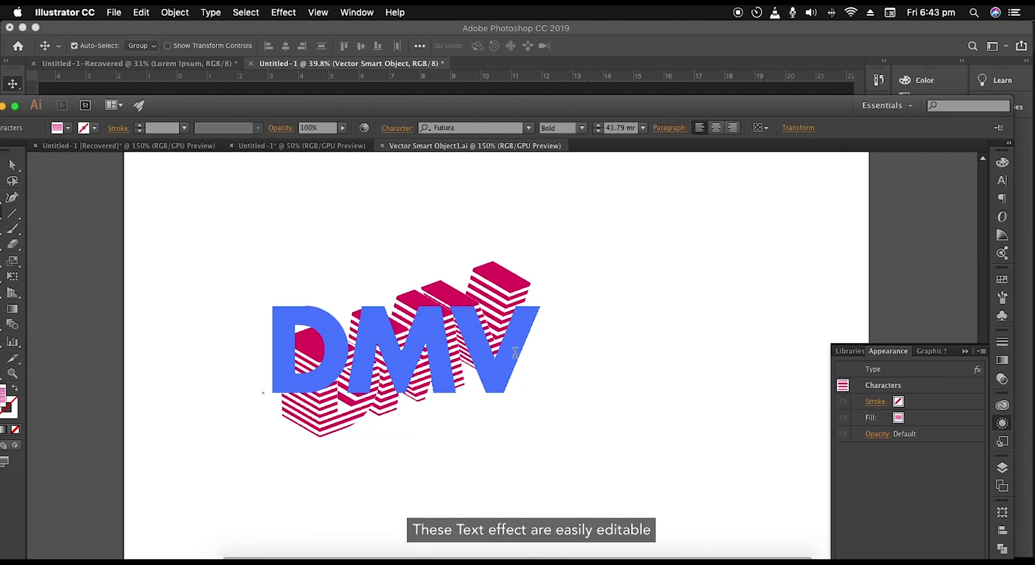
pyautogui.moveTo(526, 352); pyautogui.dragTo(184, 355)
pyautogui.write('XU')
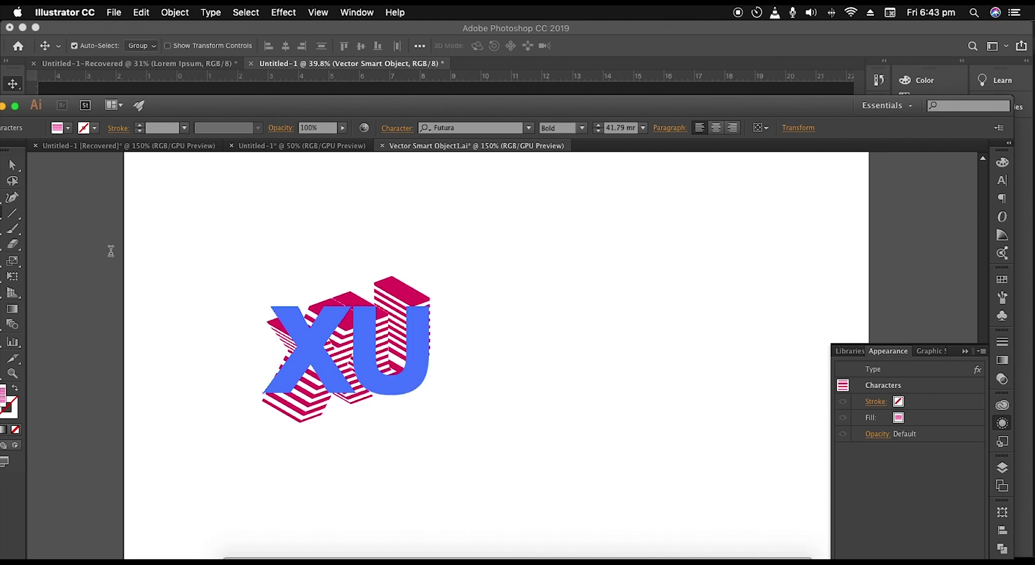
# Step: Save the edited XU smart object and return to Photoshop
pyautogui.click(12, 164)
pyautogui.click(113, 12)
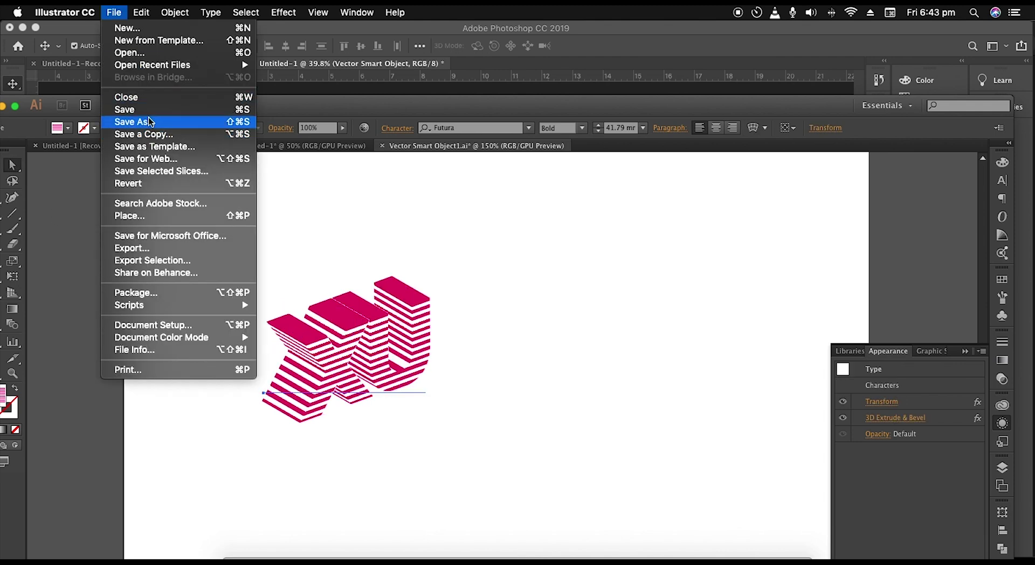
pyautogui.click(149, 110)
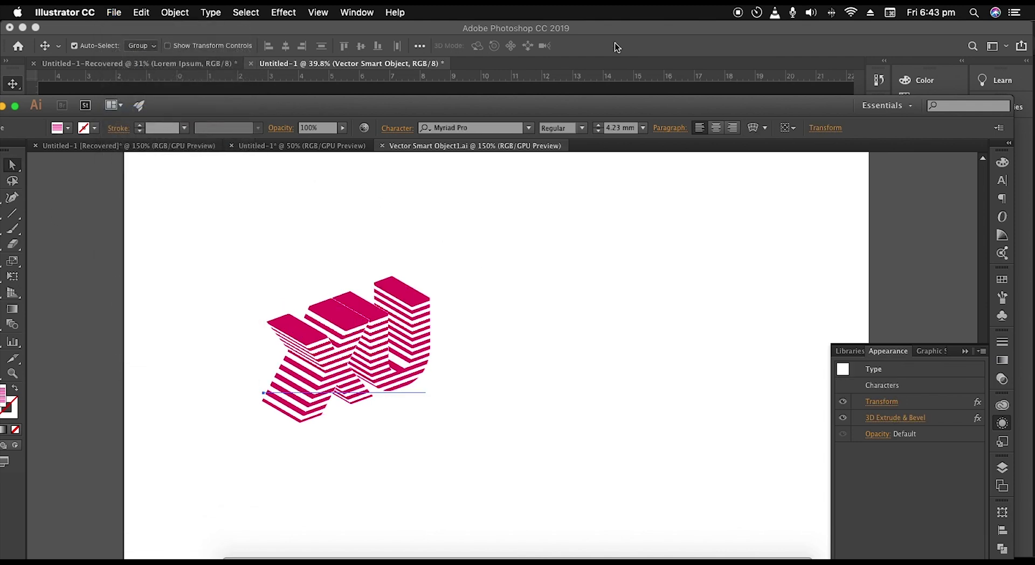
pyautogui.click(617, 48)
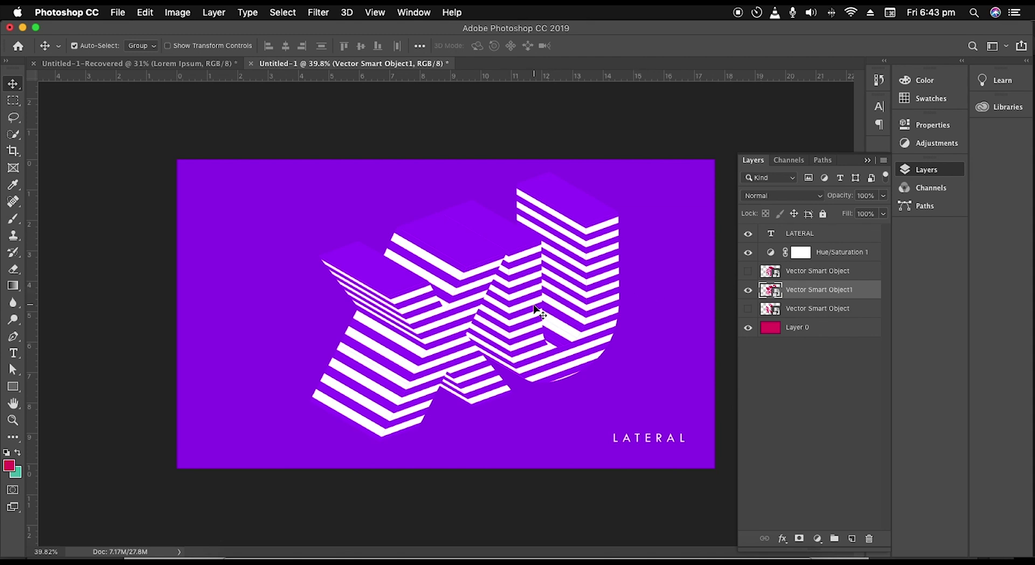
# Step: Enlarge the XU lettering slightly and shift it a little down and left on the canvas
pyautogui.press('super+t')
pyautogui.moveTo(307, 443); pyautogui.dragTo(287, 457)
pyautogui.press('Return')
pyautogui.moveTo(475, 319); pyautogui.dragTo(463, 329)
pyautogui.scroll(-4, 527, 348)
pyautogui.scroll(-4, 527, 348)
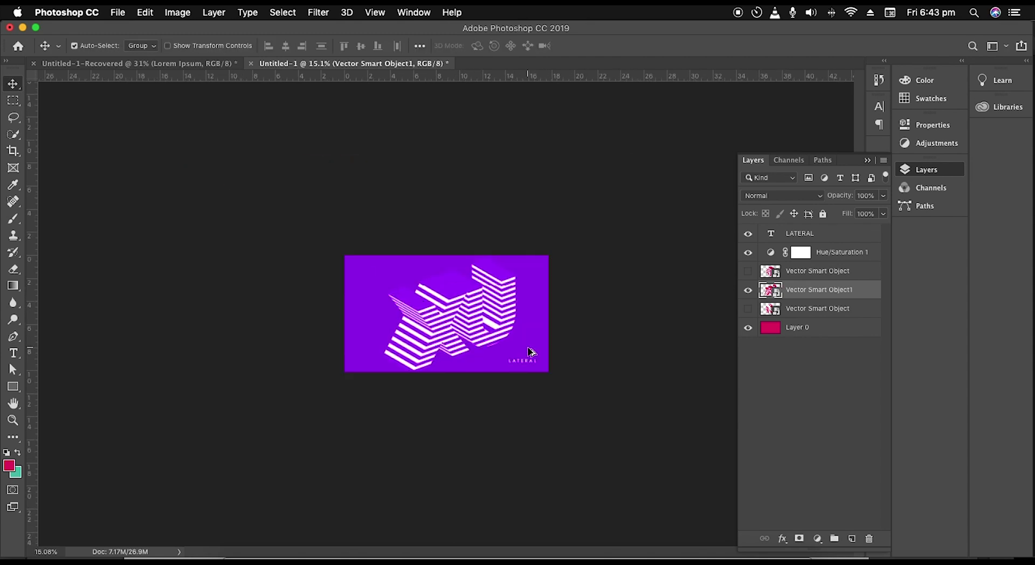
pyautogui.scroll(7, 529, 347)
# Step: Show the C in place of XU and open the C smart object in Illustrator
pyautogui.click(209, 63)
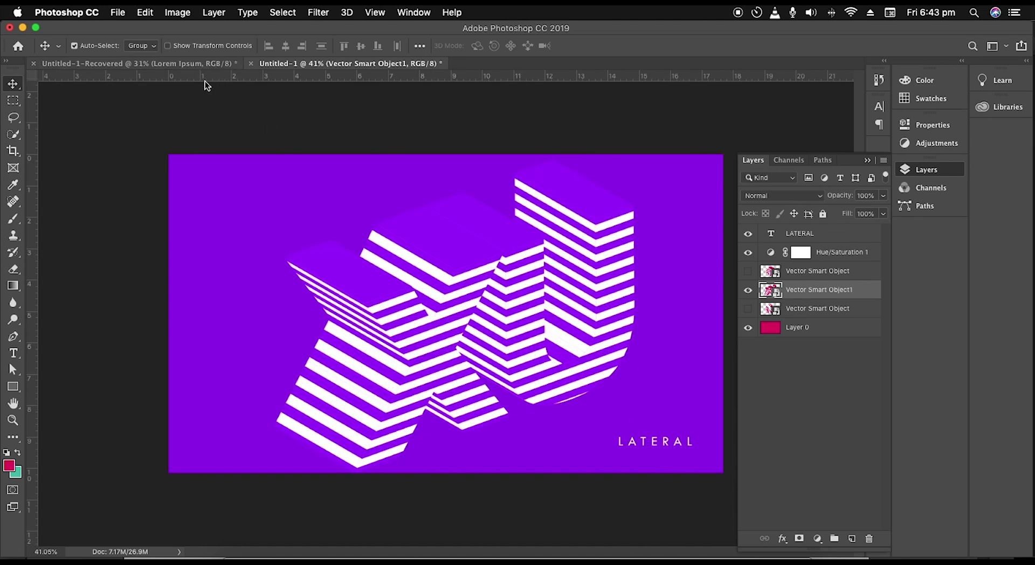
pyautogui.click(748, 291)
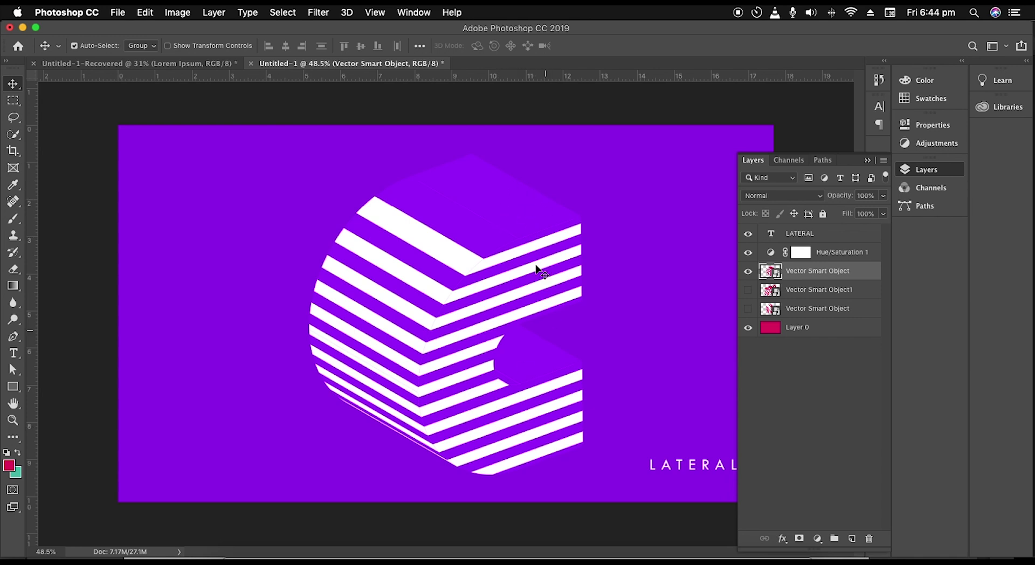
pyautogui.doubleClick(774, 273)
pyautogui.click(621, 229)
pyautogui.scroll(1, 578, 423)
pyautogui.moveTo(612, 439); pyautogui.dragTo(526, 284)
pyautogui.scroll(2, 525, 310)
# Step: Set the vertical scale of the C's Transform effect to 56% with preview on
pyautogui.click(479, 341)
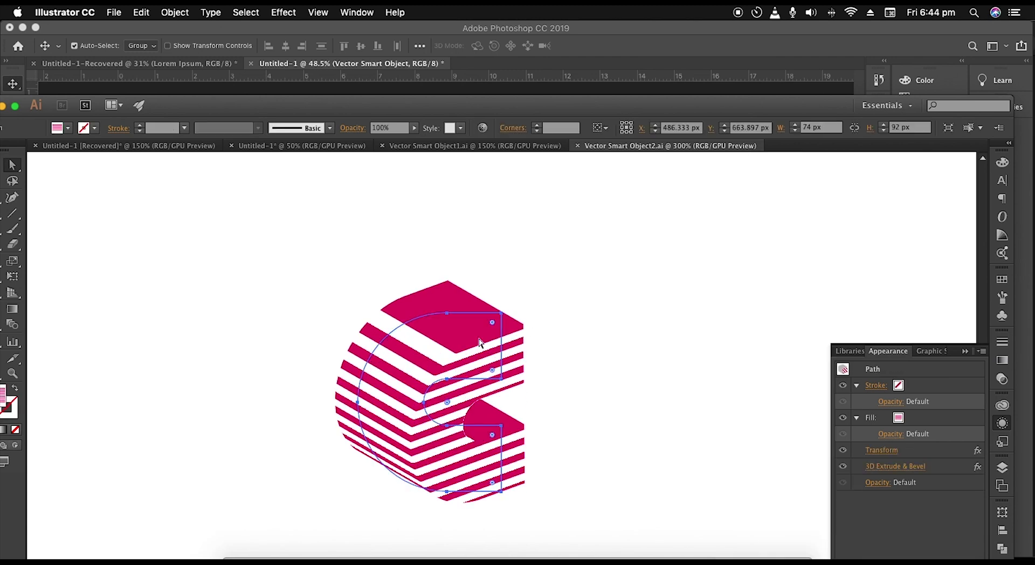
pyautogui.click(871, 450)
pyautogui.click(689, 370)
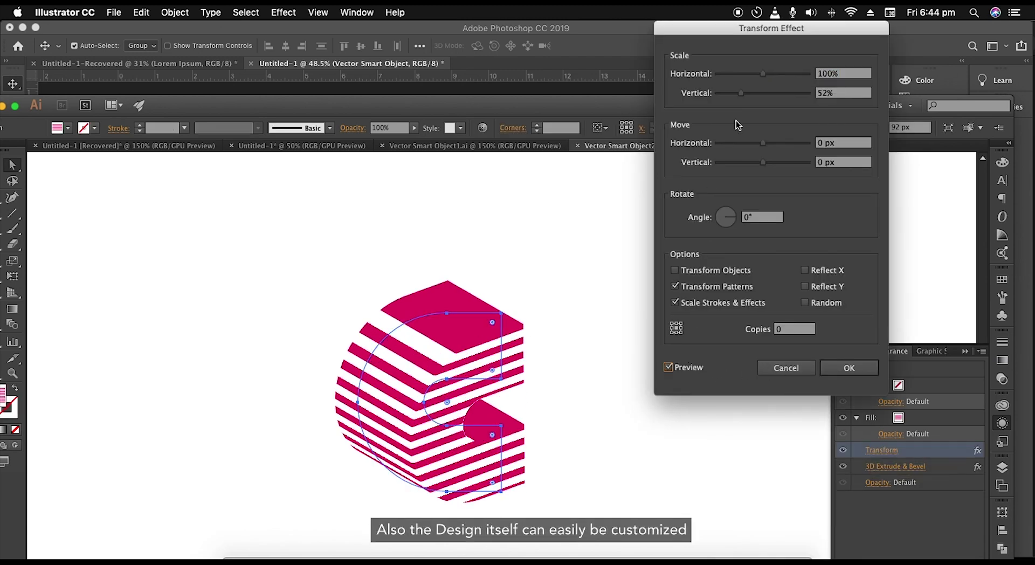
pyautogui.click(741, 95)
pyautogui.moveTo(742, 95); pyautogui.dragTo(745, 99)
pyautogui.click(848, 368)
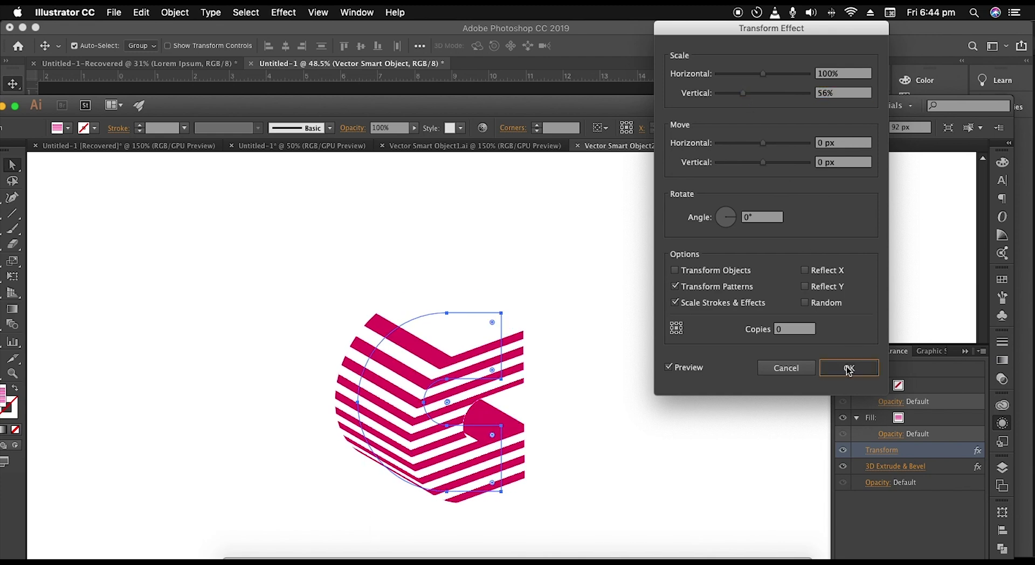
# Step: Deselect the C and save the edited smart object
pyautogui.click(338, 235)
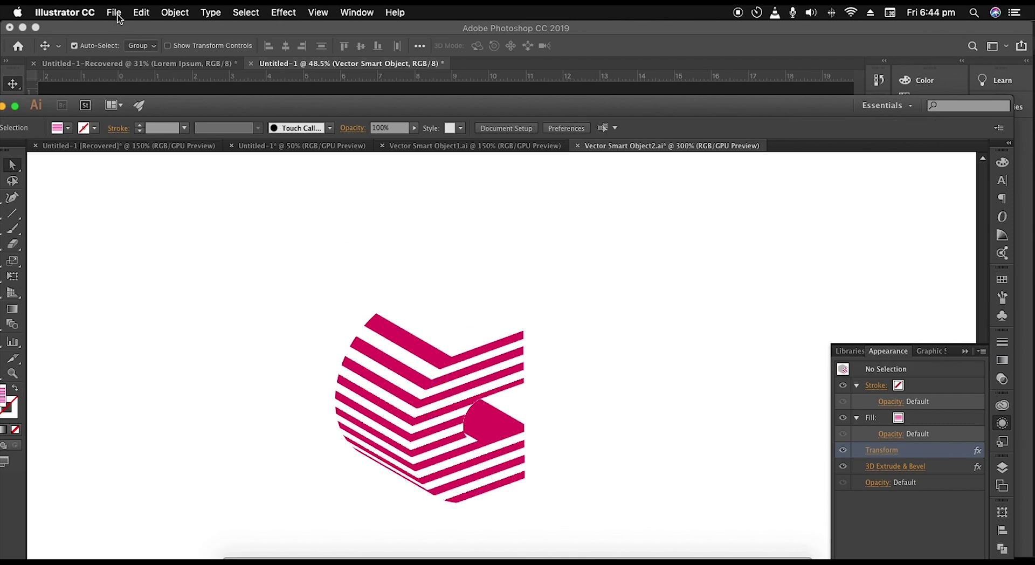
pyautogui.click(115, 12)
pyautogui.click(130, 108)
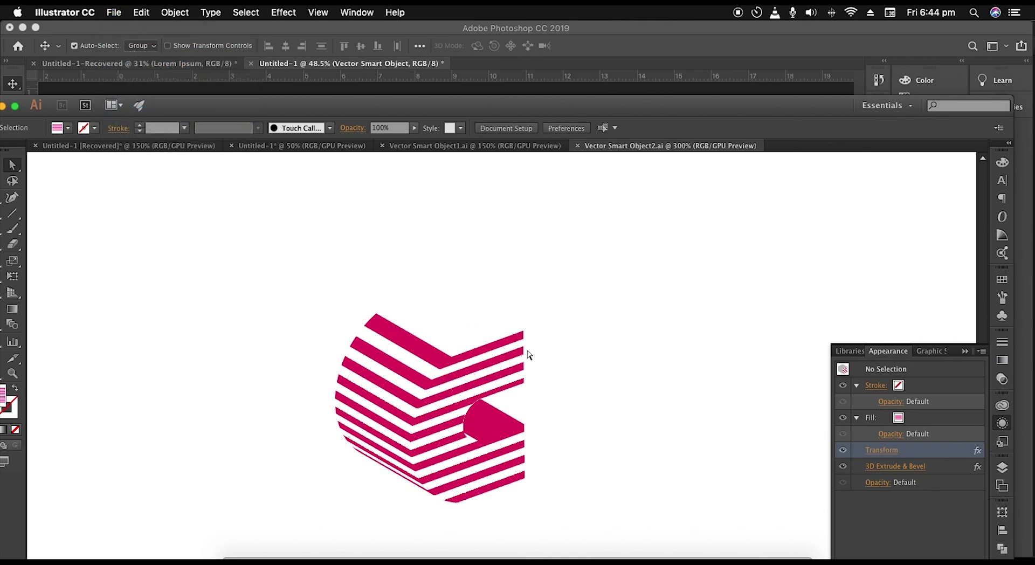
# Step: Switch back to Photoshop and examine the updated C lettering on the full canvas
pyautogui.click(530, 48)
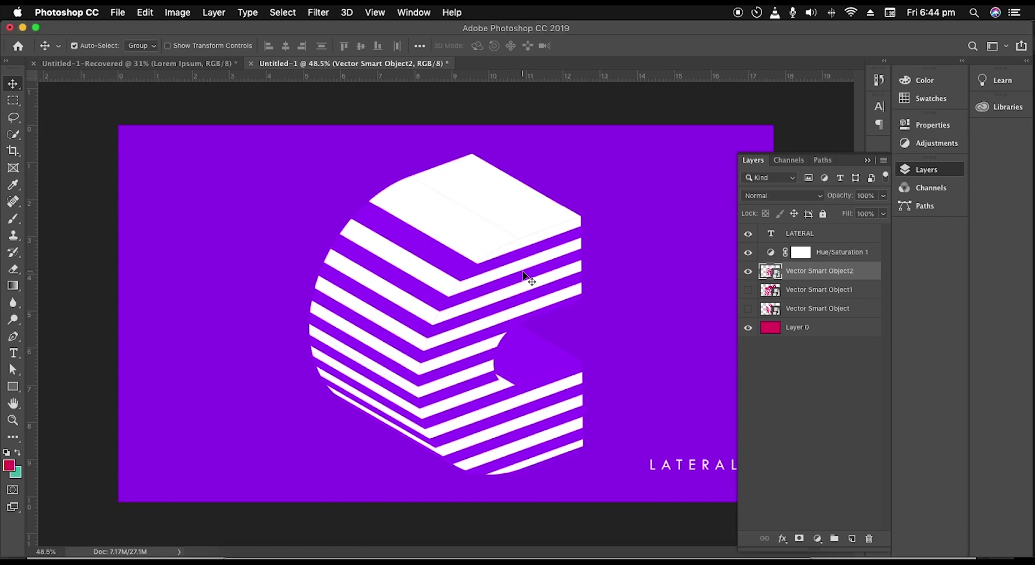
pyautogui.scroll(-10, 544, 322)
pyautogui.scroll(10, 544, 323)
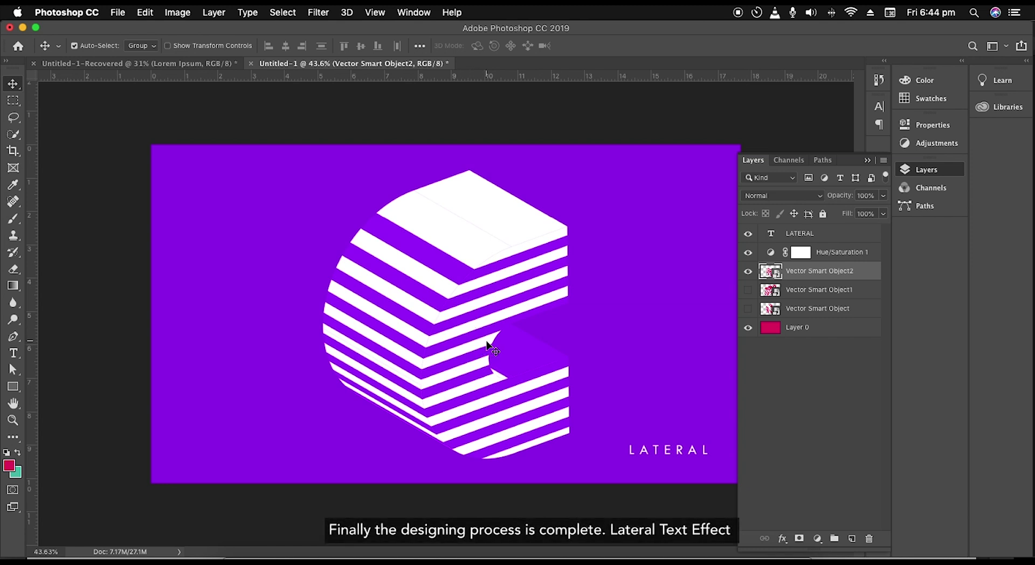
pyautogui.scroll(-2, 485, 345)
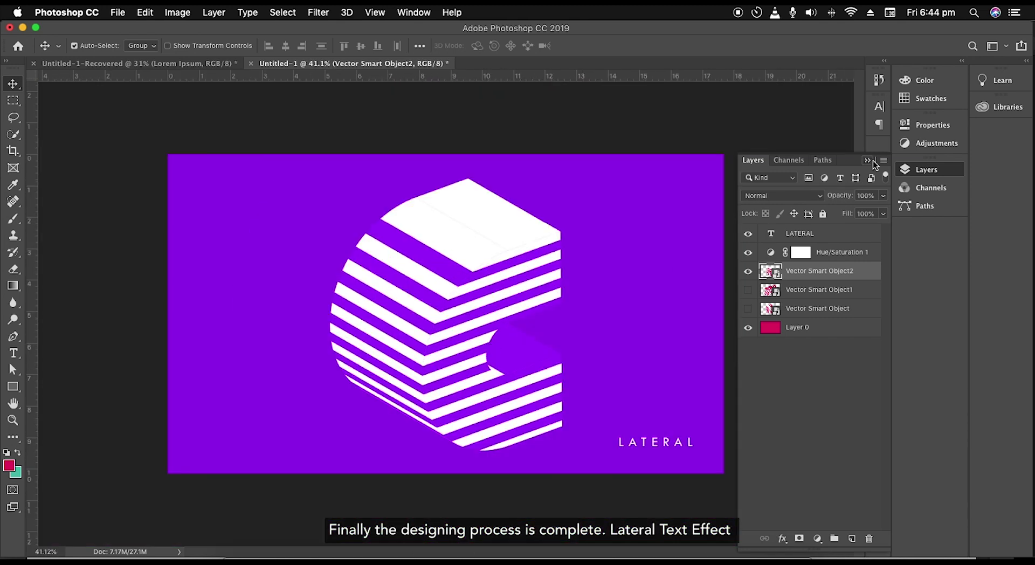
pyautogui.click(871, 161)
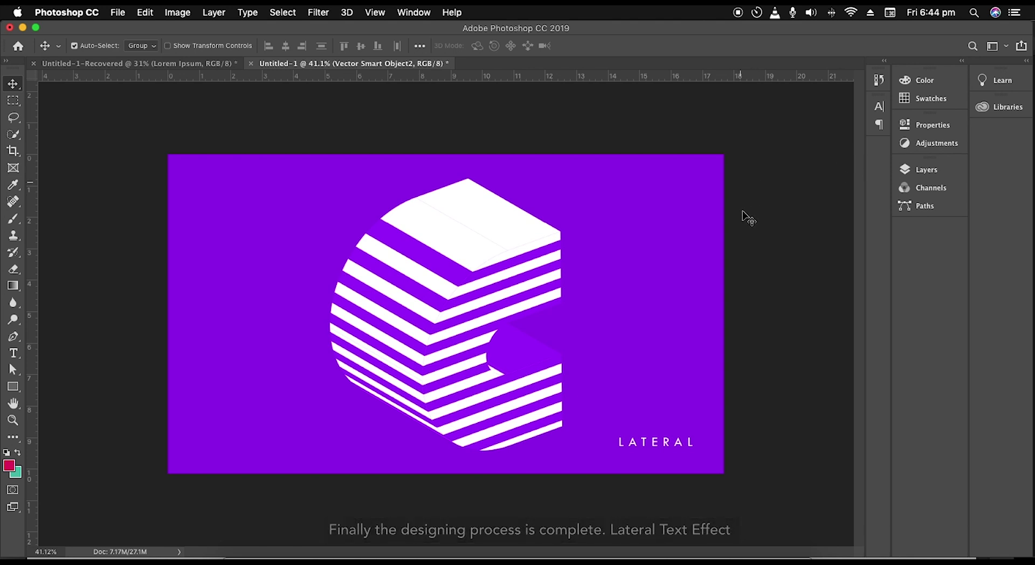
pyautogui.click(923, 169)
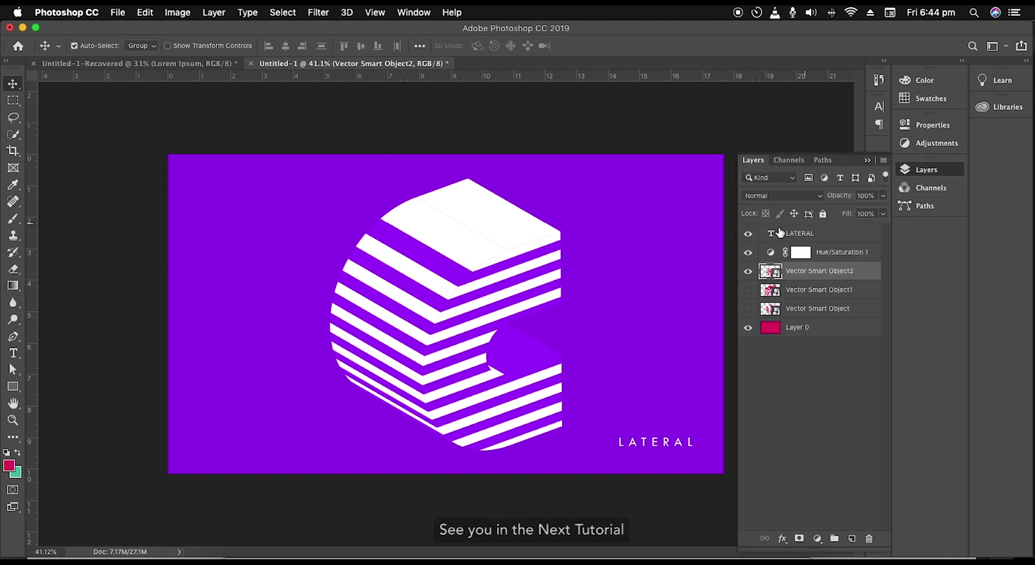
# Step: Hide the C lettering and preview the XU lettering, replacing it with the striped O
pyautogui.click(747, 270)
pyautogui.click(747, 290)
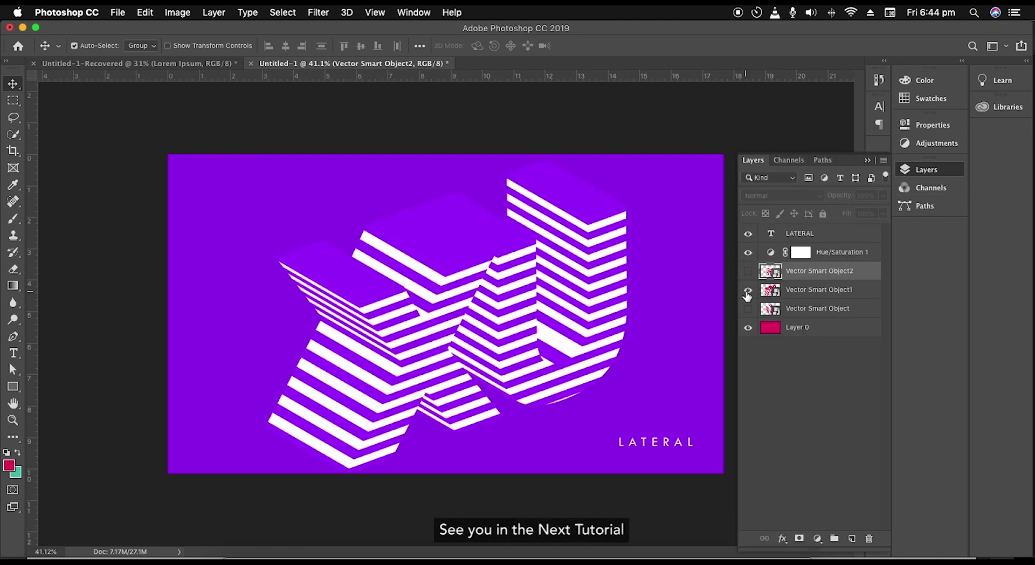
pyautogui.click(748, 290)
pyautogui.click(748, 309)
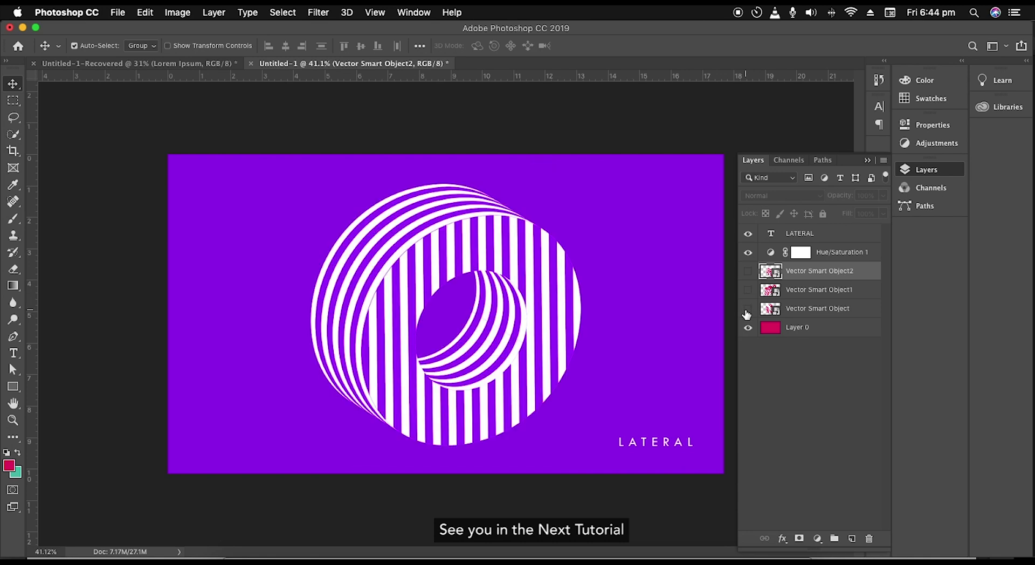
# Step: Show the XU lettering in place of the O and hide the Hue/Saturation 1 adjustment
pyautogui.click(747, 309)
pyautogui.click(747, 290)
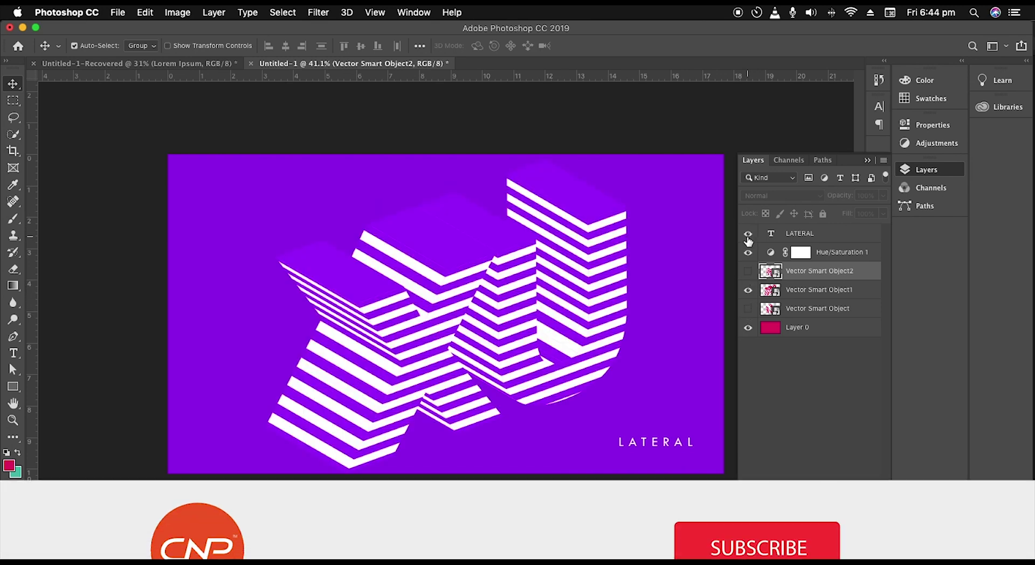
pyautogui.click(747, 252)
pyautogui.scroll(-3, 566, 303)
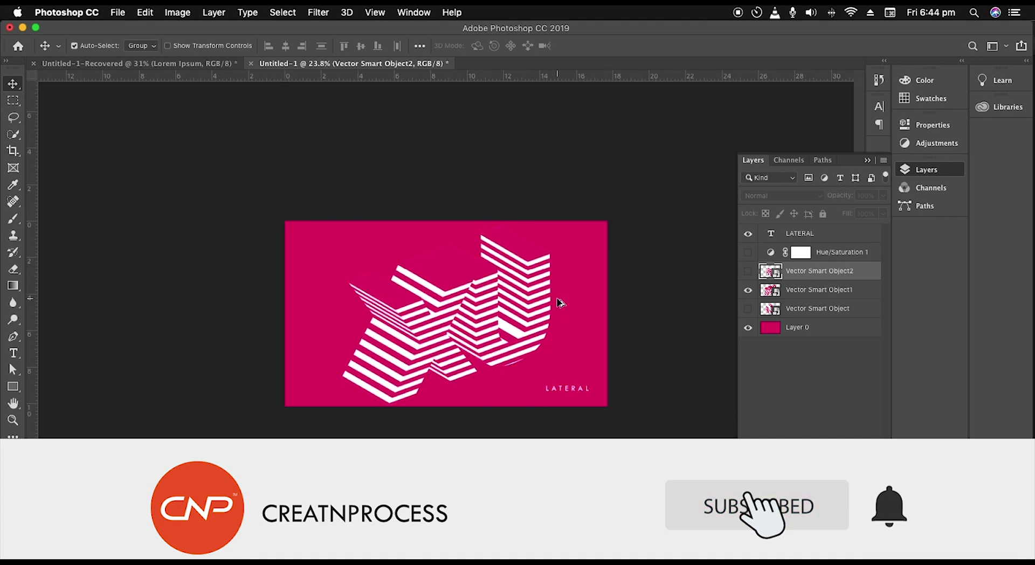